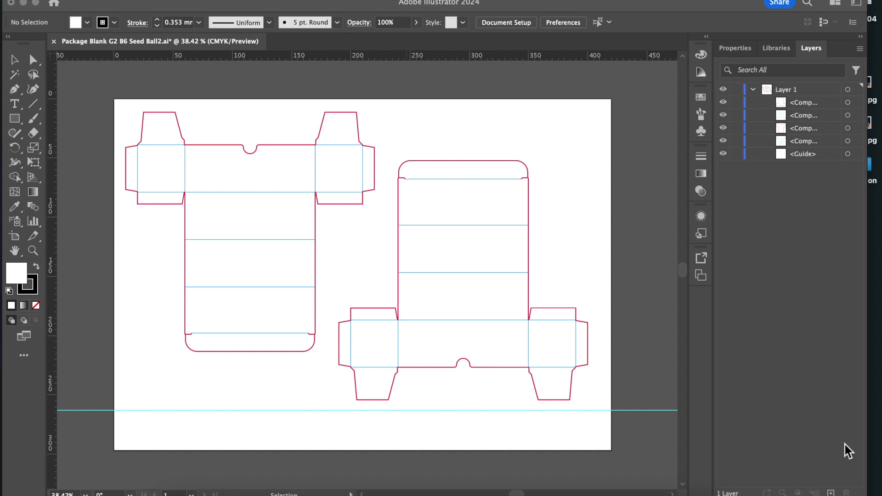
Create a new layer and move the left package's blue fold-line compound path into it.
left_click(832, 493)
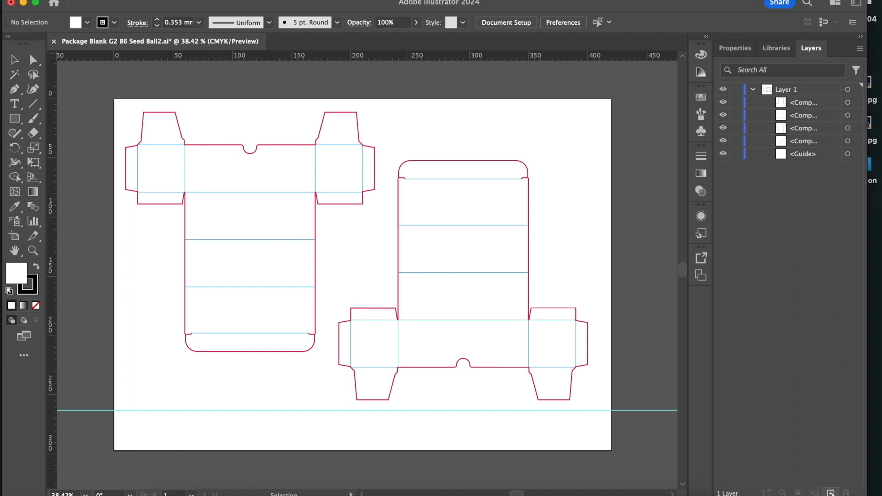
left_click(831, 493)
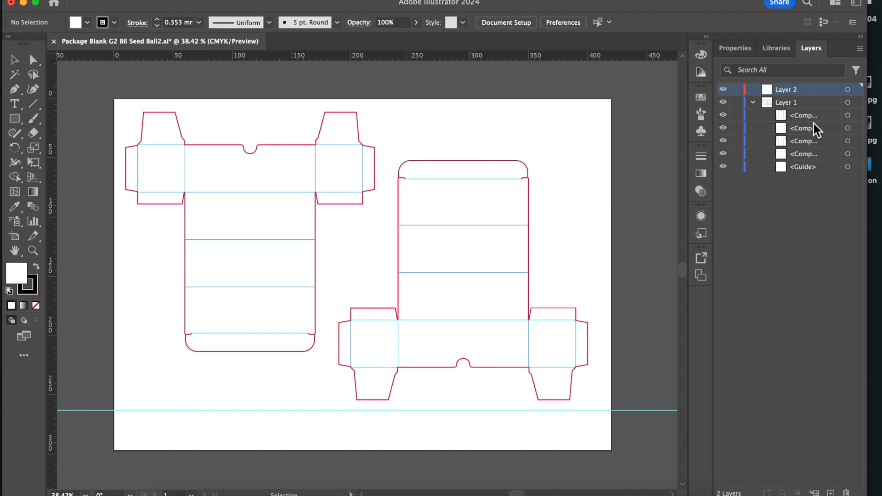
left_click(848, 154)
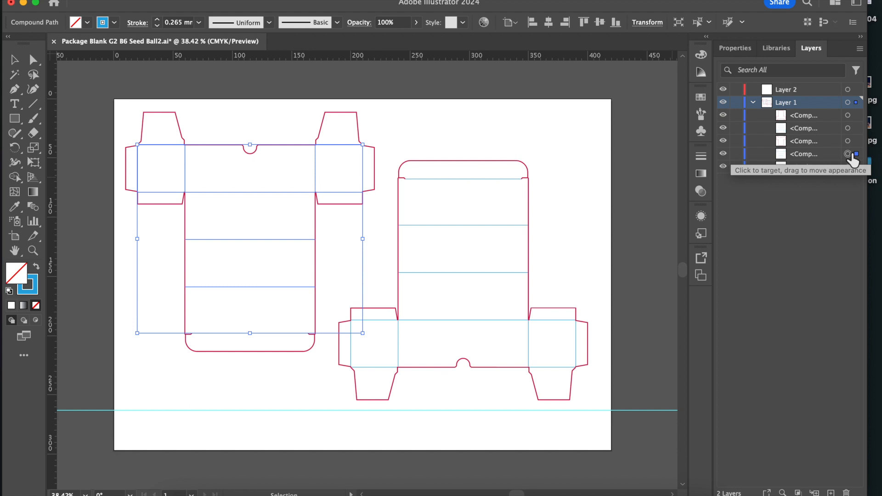
left_click_drag(814, 155, 808, 91)
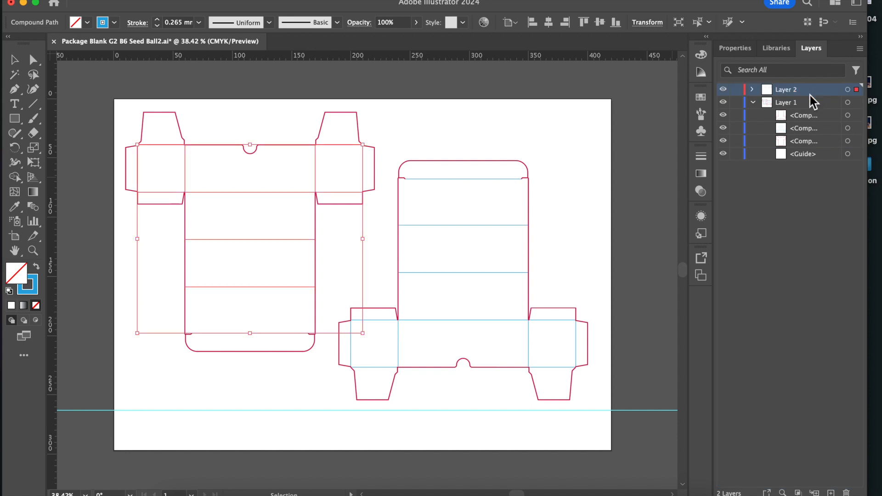
Move the right package's blue fold-line compound path into Layer 2, and lock and hide that layer.
left_click(848, 116)
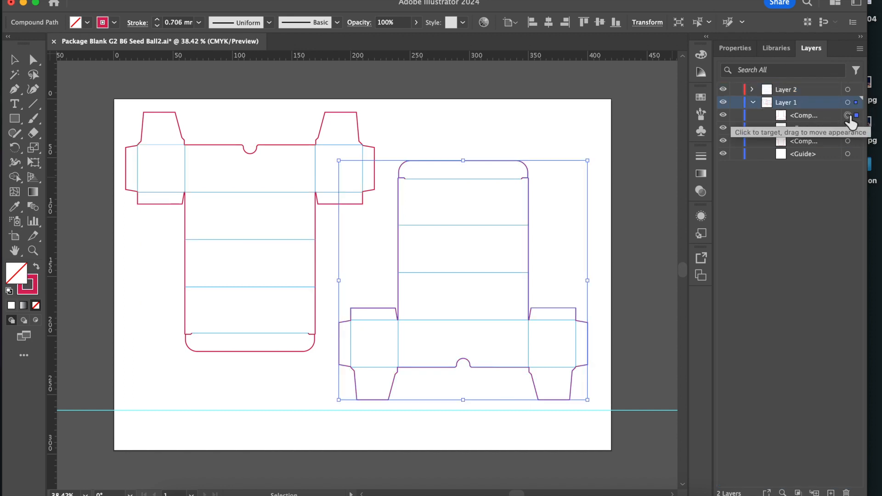
left_click(849, 128)
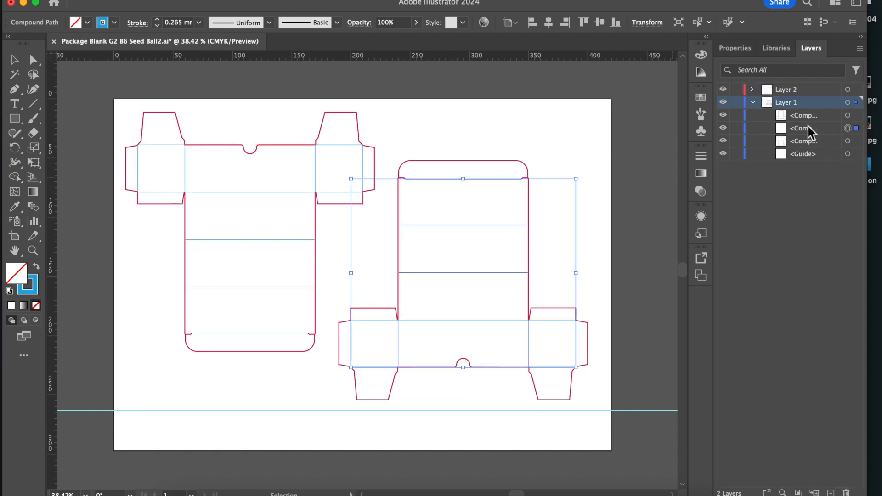
left_click_drag(809, 128, 795, 90)
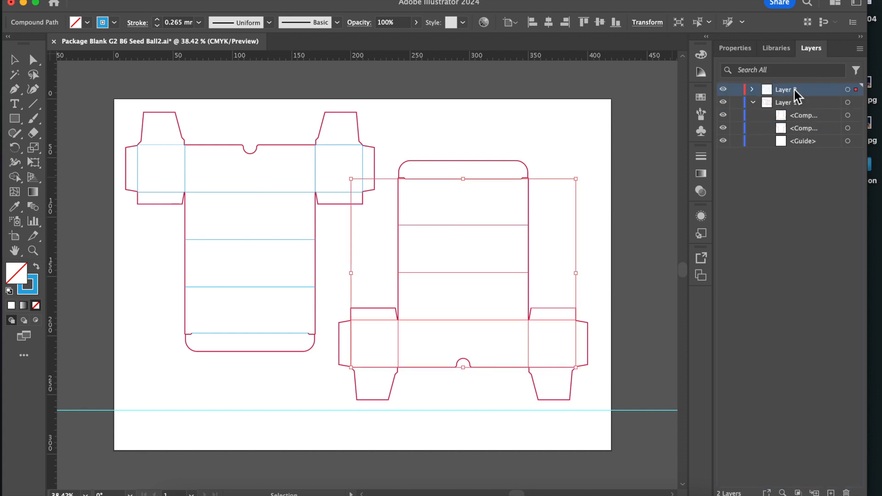
left_click(736, 90)
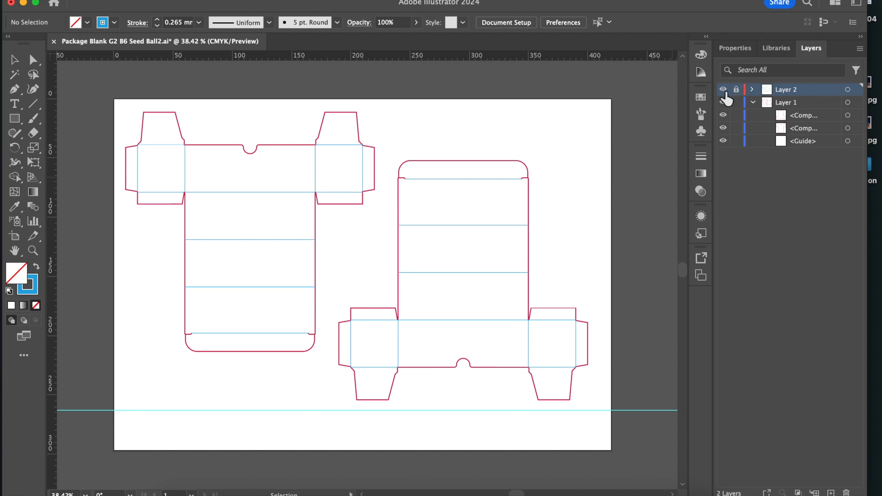
left_click(725, 97)
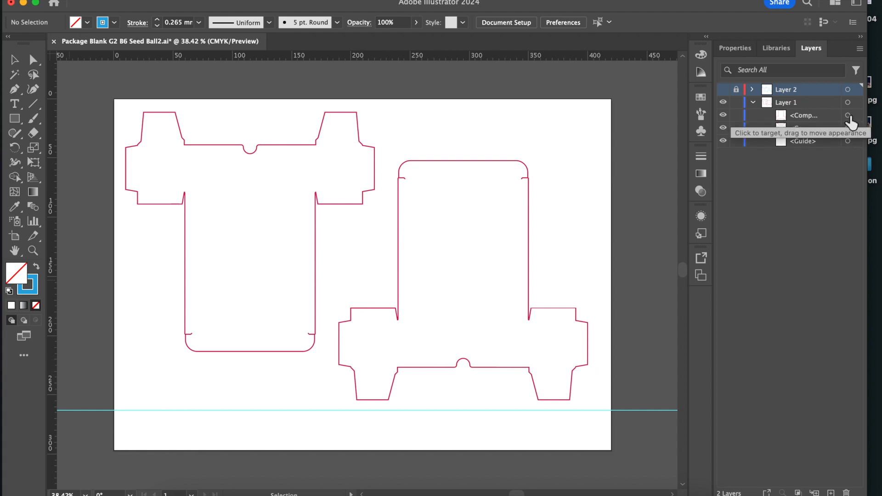
Duplicate Layer 1 with the right cut outline selected, and lock, collapse and hide the original Layer 1.
left_click(847, 115)
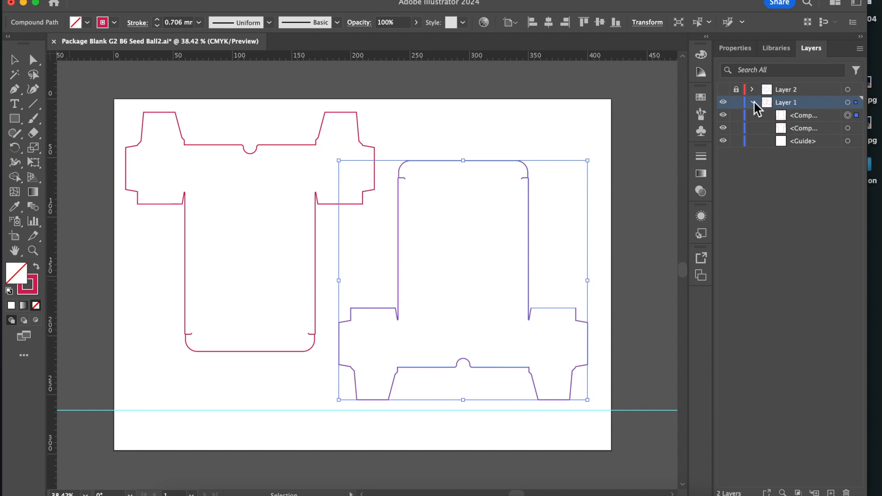
left_click_drag(810, 104, 832, 493)
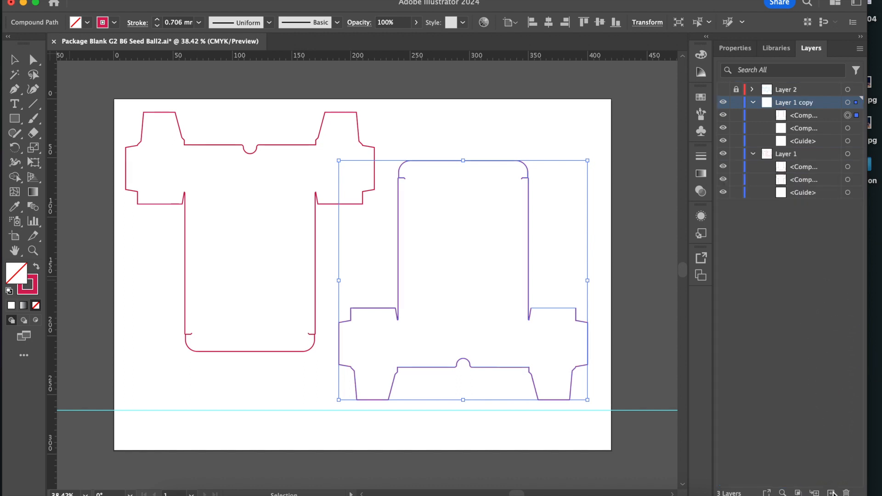
left_click(736, 154)
left_click(753, 154)
left_click(723, 154)
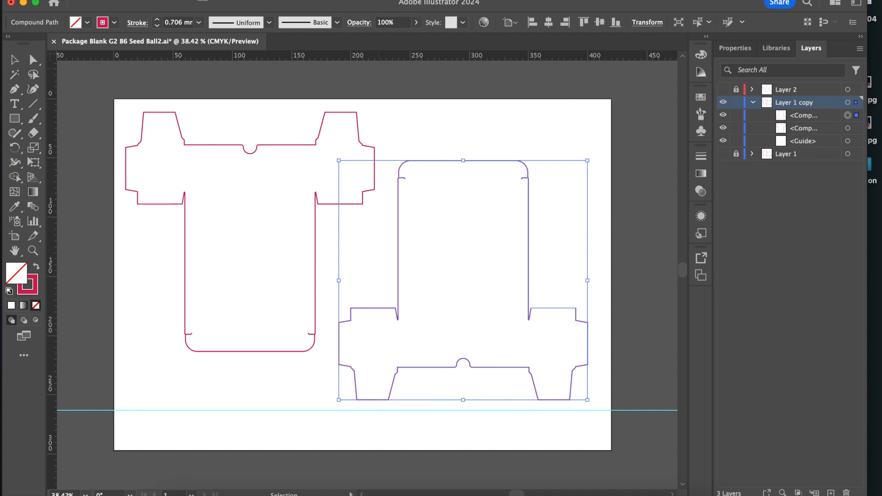
Release the compound path of the right package's red cut outline.
left_click(201, 0)
scroll(244, 421, "down", 3)
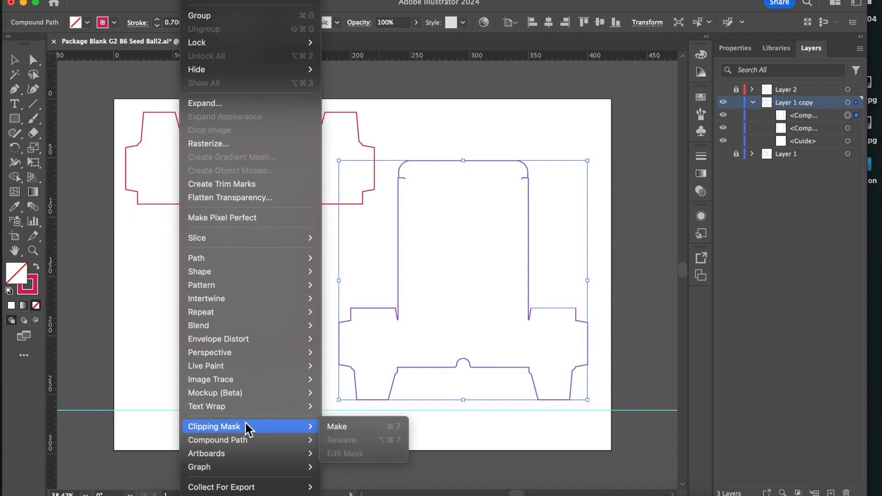
mouse_move(290, 442)
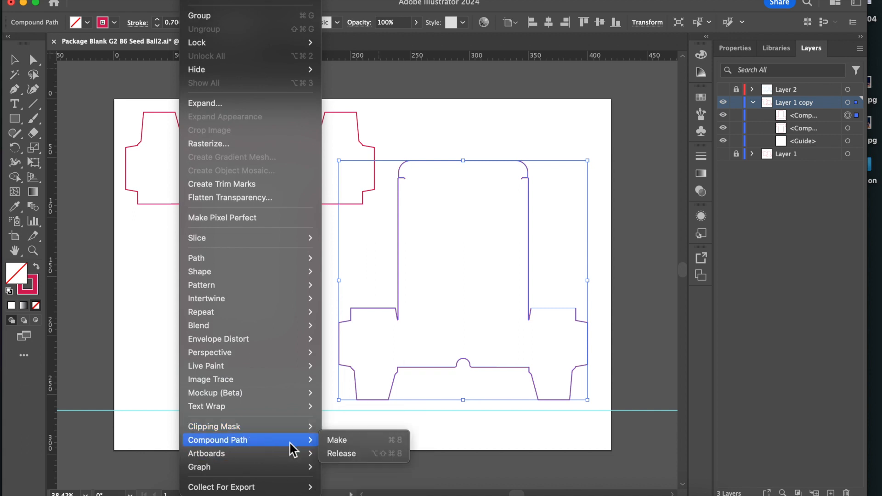
left_click(350, 454)
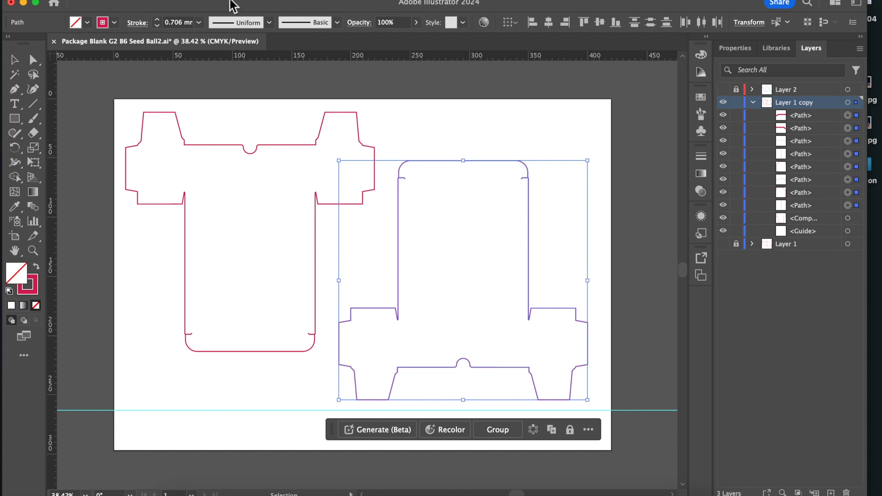
Join the released cut-outline segments of the right package into a single path and check it by toggling its visibility.
left_click(195, 0)
mouse_move(228, 300)
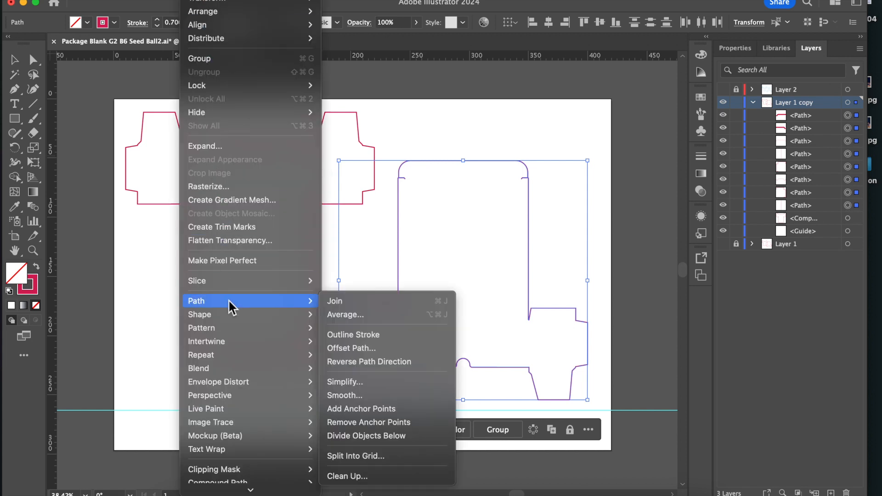
left_click(343, 301)
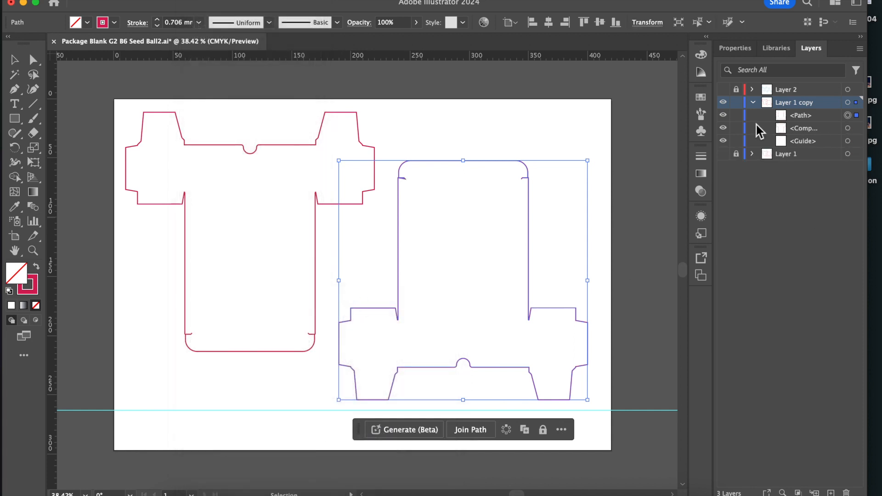
left_click(723, 115)
left_click(723, 115)
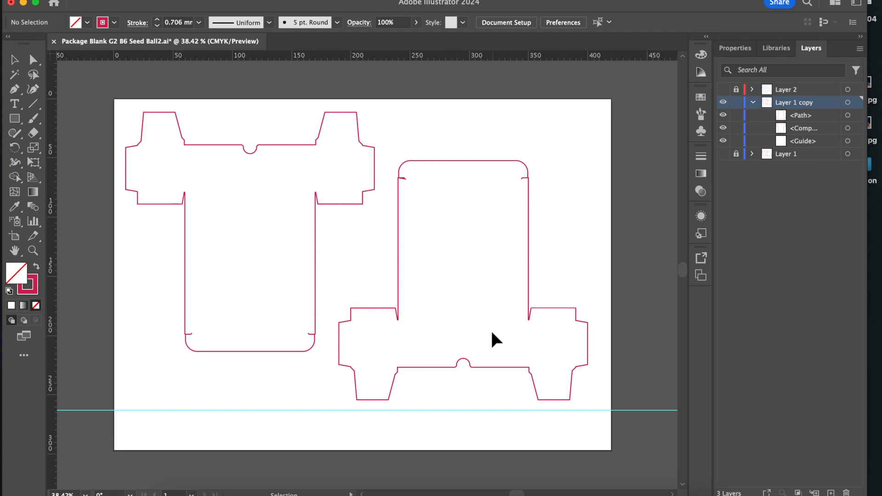
Fill the joined right package outline with the dusty rose colour a88585.
left_click(847, 116)
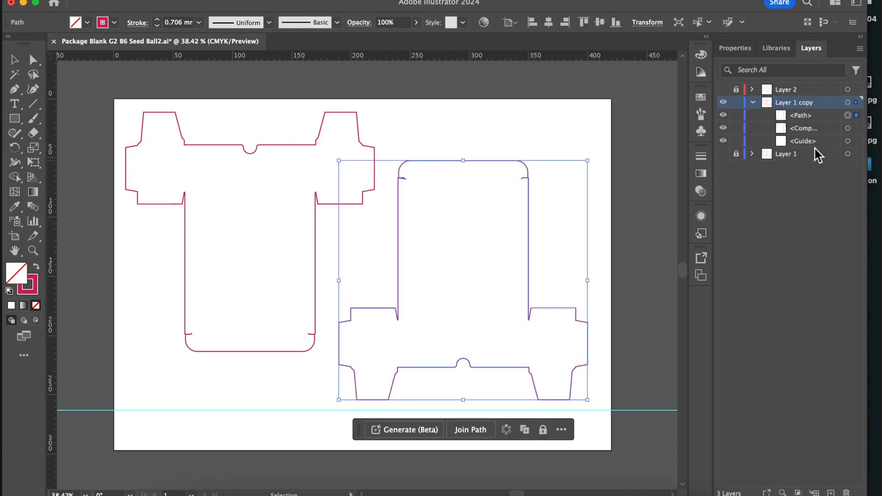
double_click(13, 277)
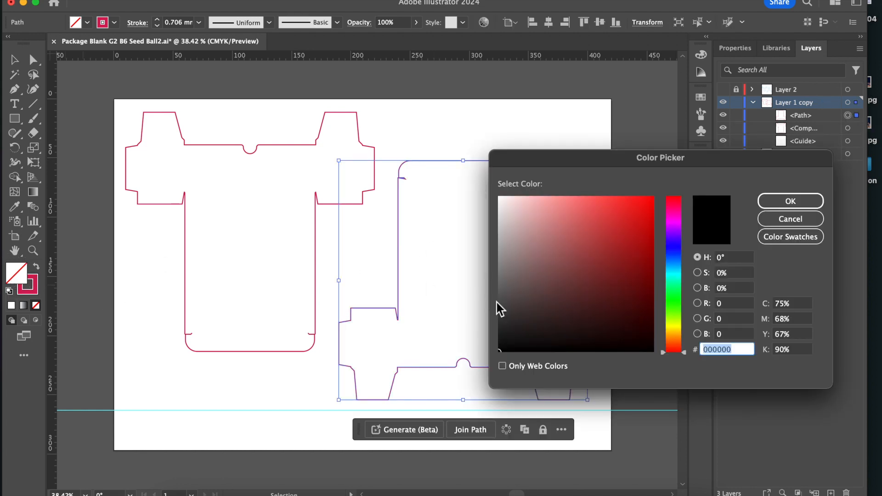
left_click(530, 249)
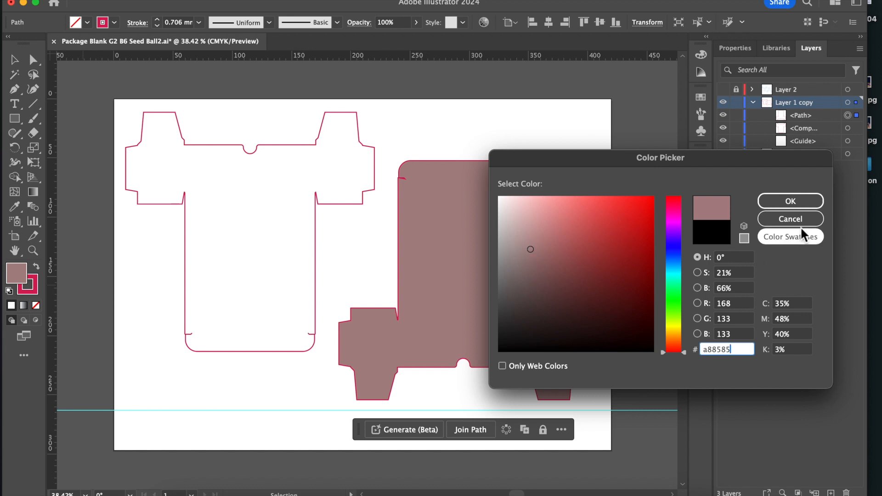
left_click_drag(721, 164, 787, 139)
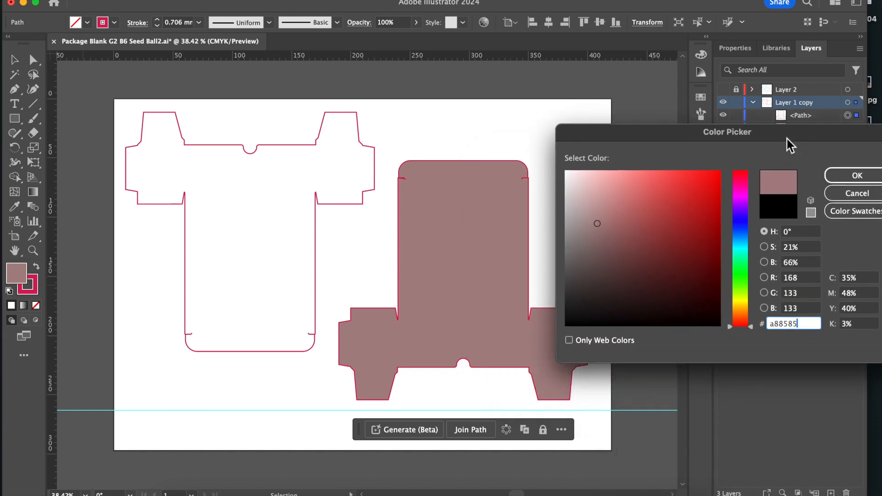
left_click(855, 179)
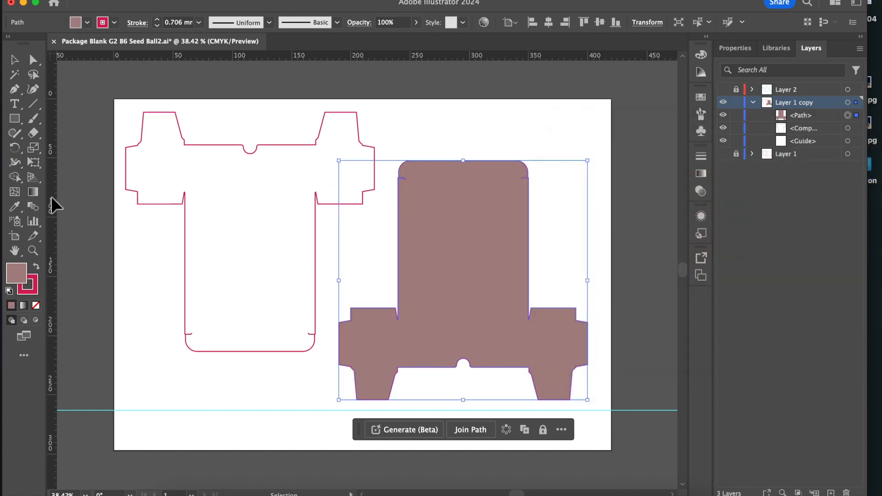
Apply a radial gradient to the right package outline and make its inner colour stop light blue with C 44%.
left_click(33, 193)
left_click(33, 194)
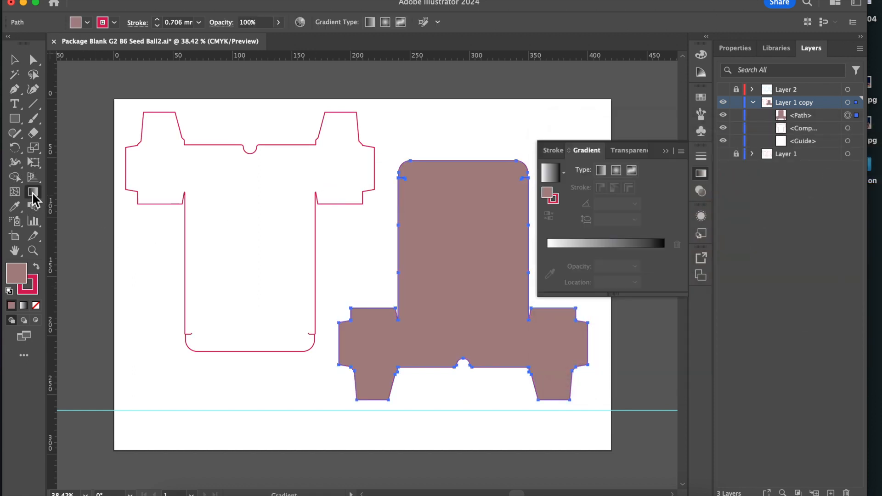
left_click(618, 170)
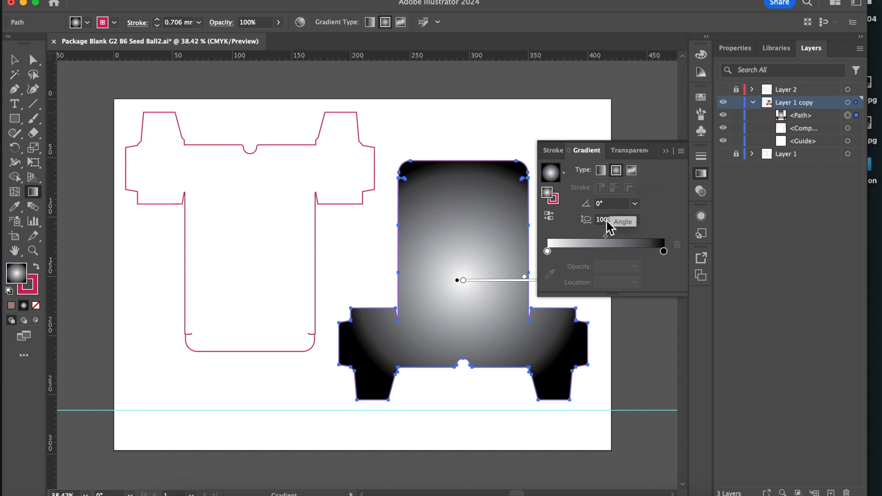
left_click(547, 251)
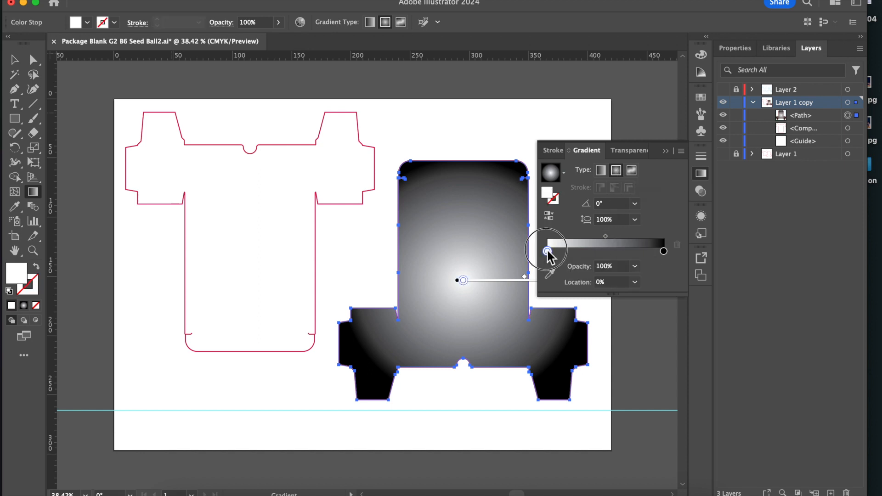
double_click(547, 251)
left_click(592, 295)
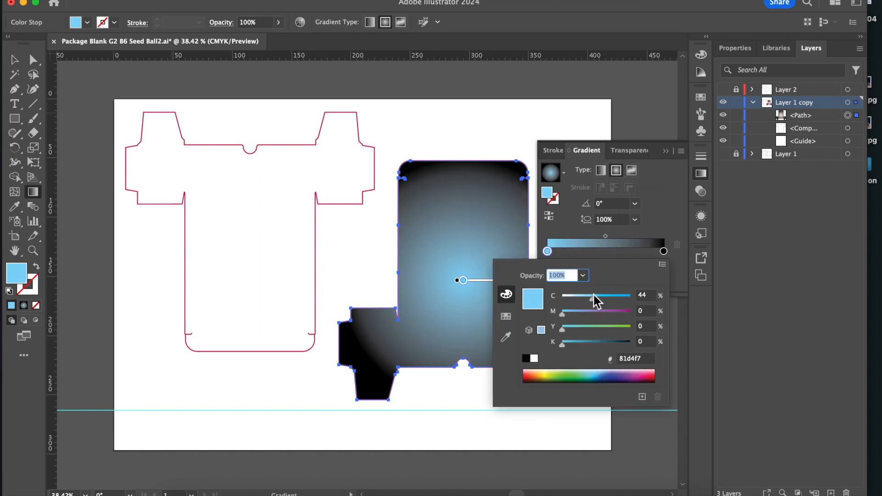
Set the gradient's outer colour stop to purple 8e50a0 and put the gradient settings away.
left_click(664, 251)
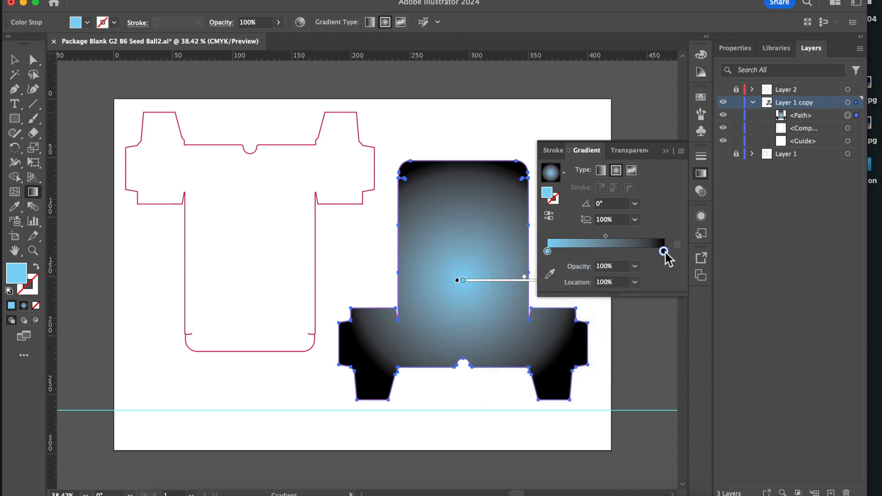
double_click(663, 251)
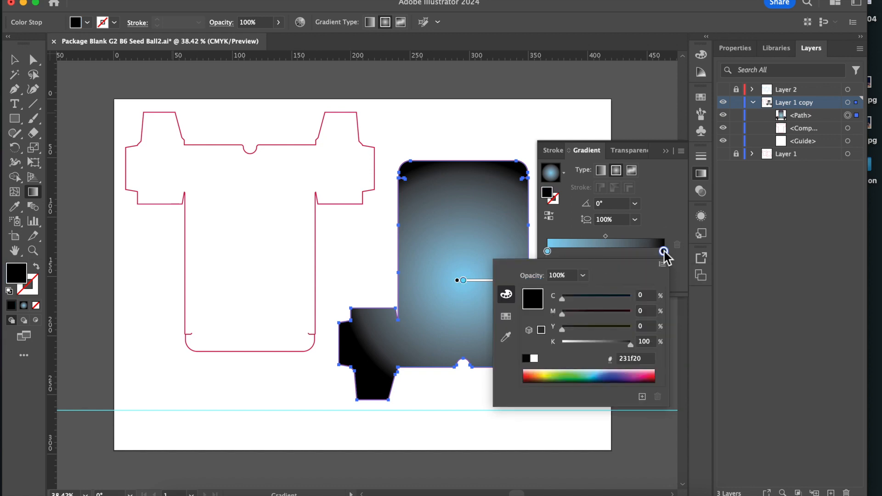
left_click(631, 379)
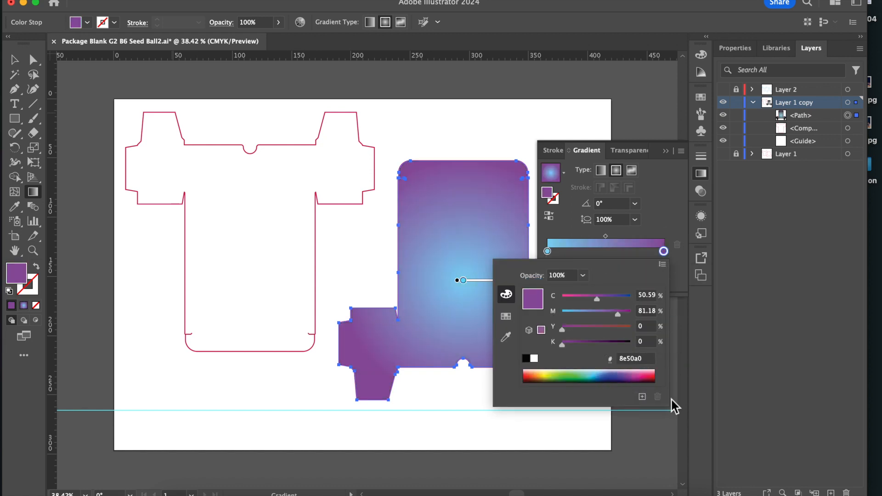
left_click(669, 153)
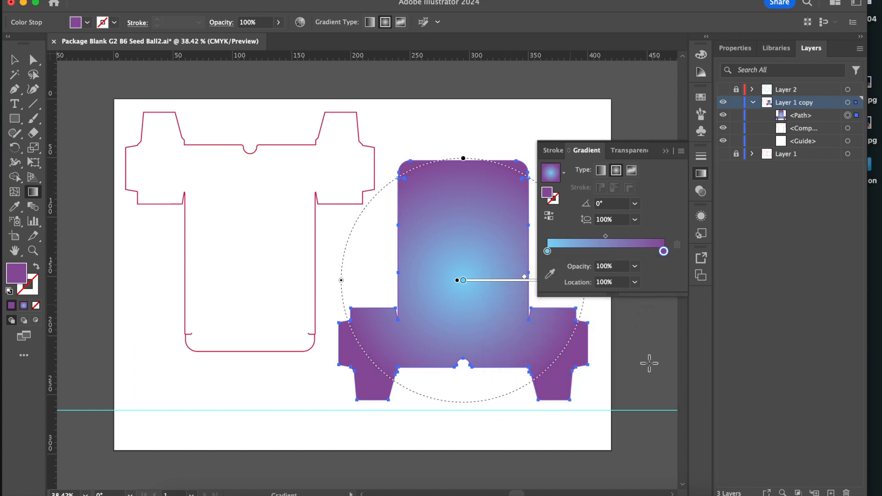
left_click(665, 151)
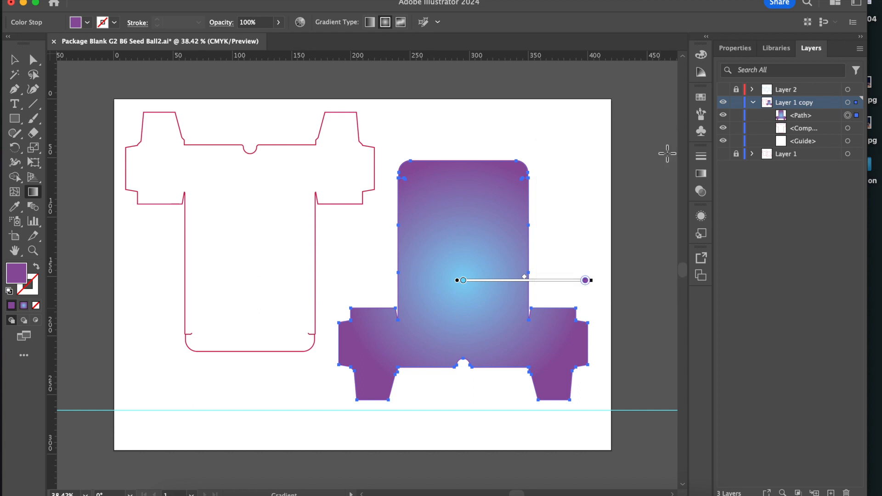
Show the fold-line layer (Layer 2) again and add a new layer above it.
left_click(722, 89)
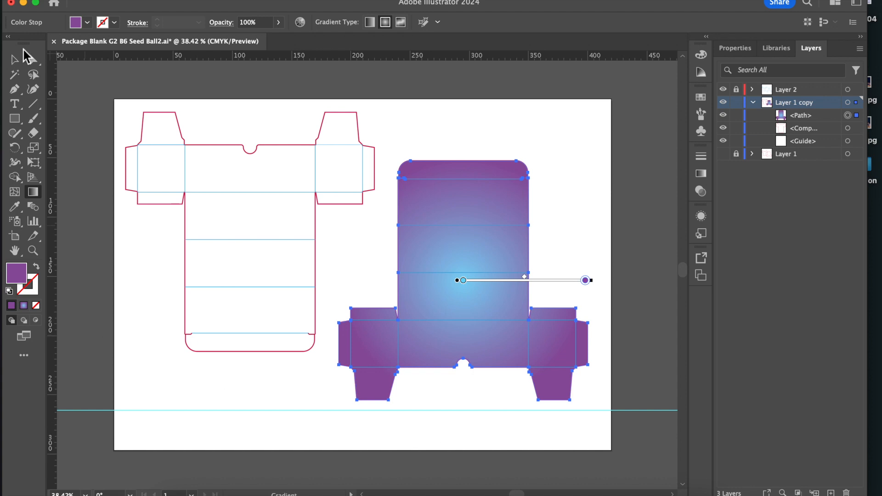
left_click(14, 60)
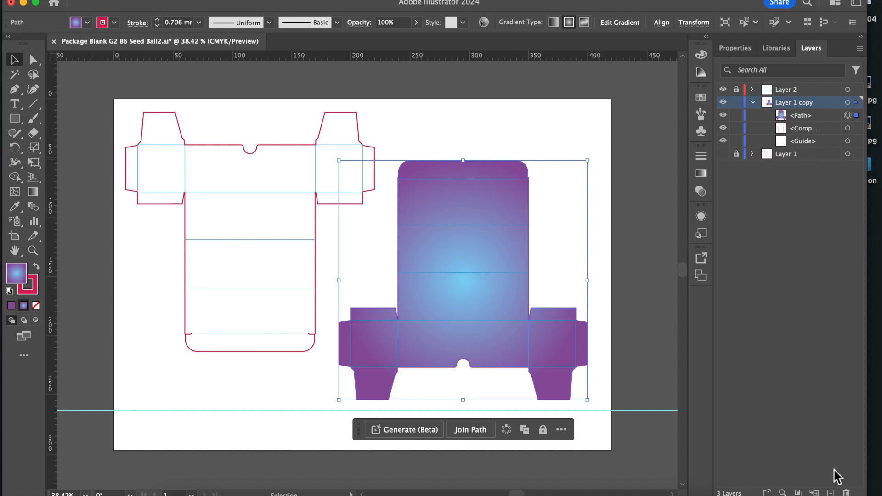
left_click(822, 89)
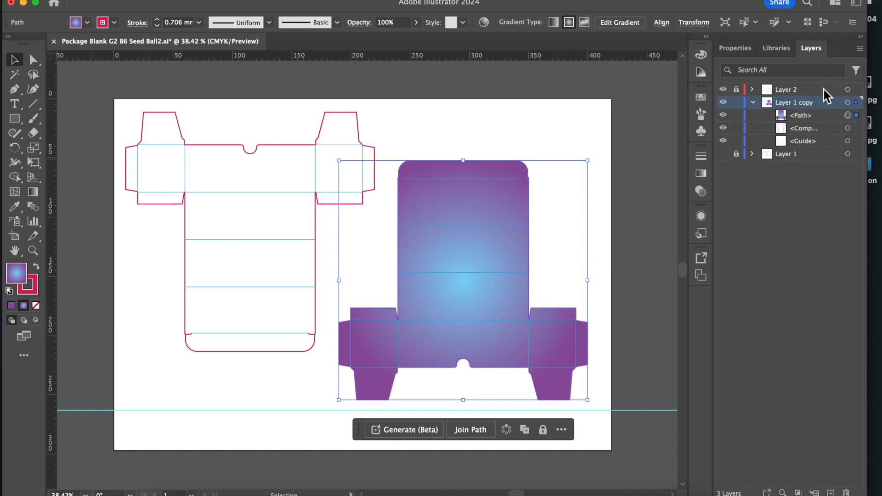
left_click(831, 492)
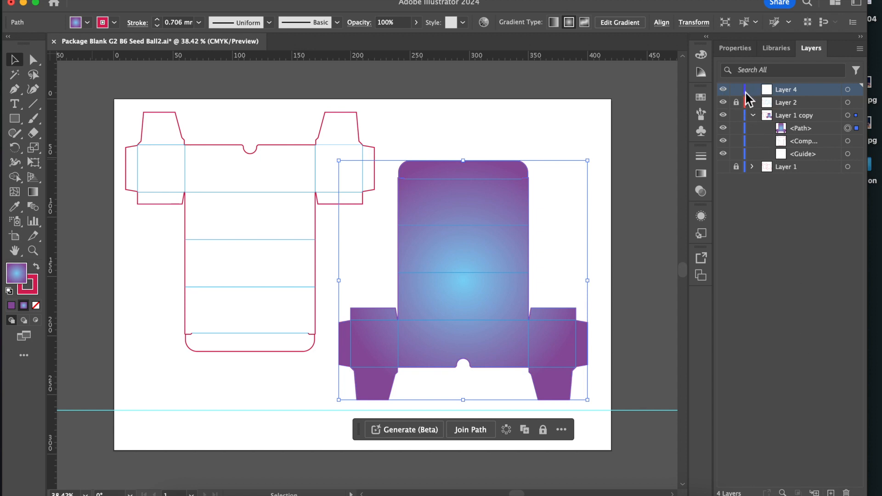
Set the new top layer's colour to Grass Green in its layer options.
double_click(795, 88)
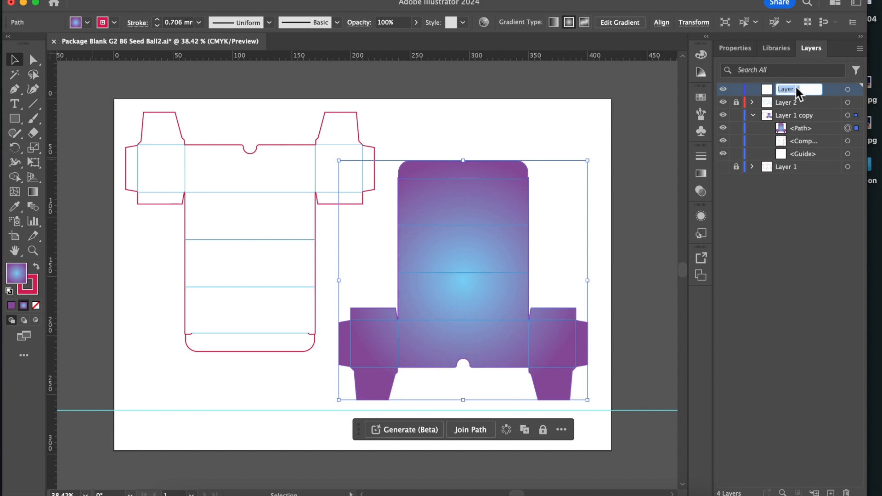
double_click(768, 88)
left_click(454, 220)
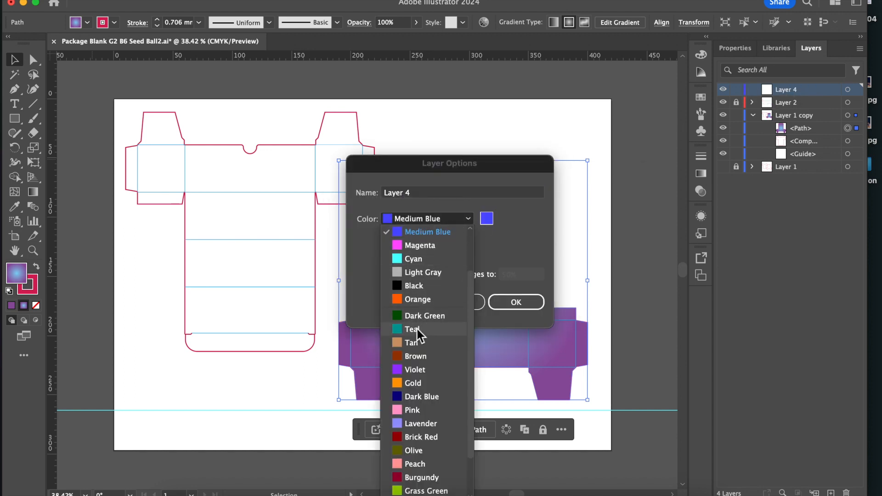
left_click(426, 490)
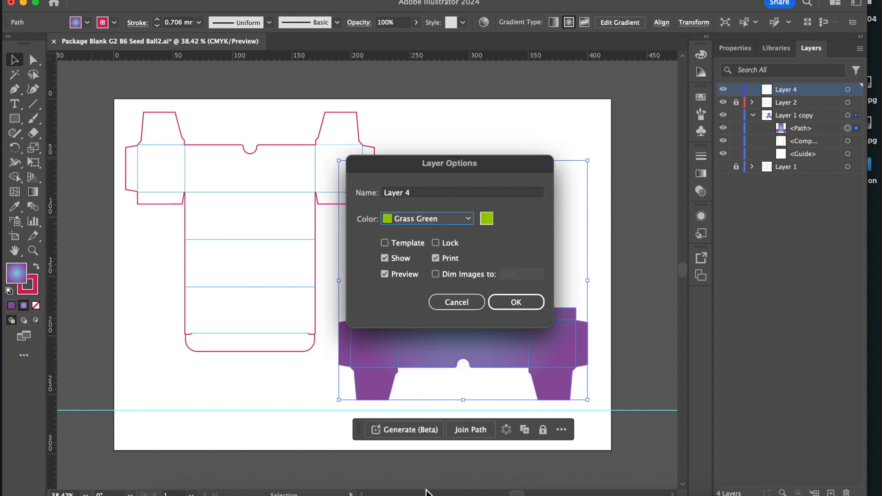
left_click(515, 303)
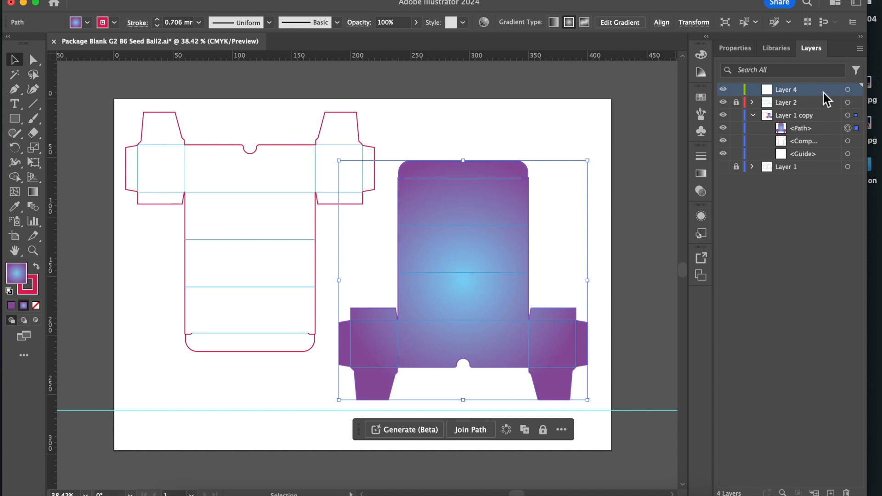
On the new layer, add a text frame about 79 by 21 mm in the left package's upper centre panel reading "Front" at 24 pt.
left_click(848, 90)
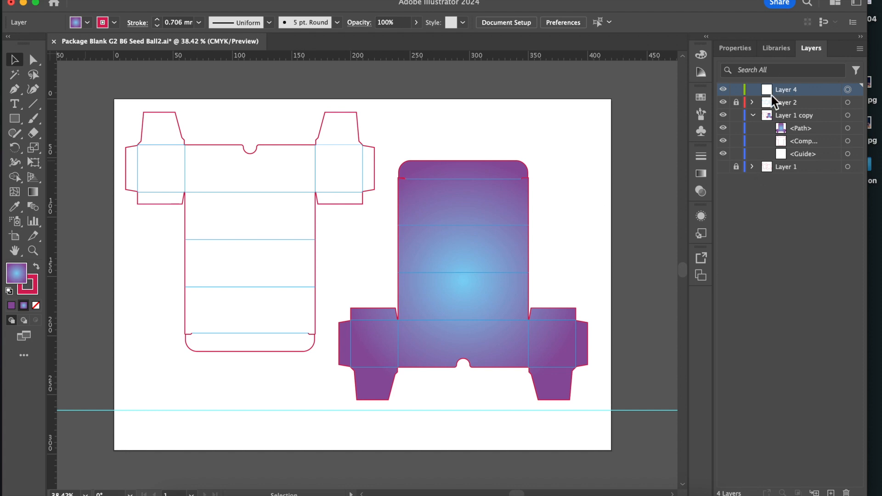
left_click(14, 104)
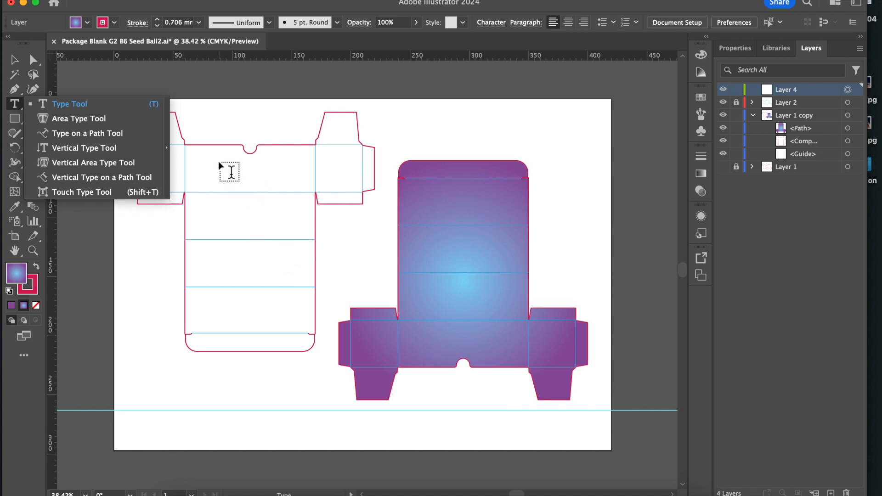
left_click_drag(210, 157, 303, 182)
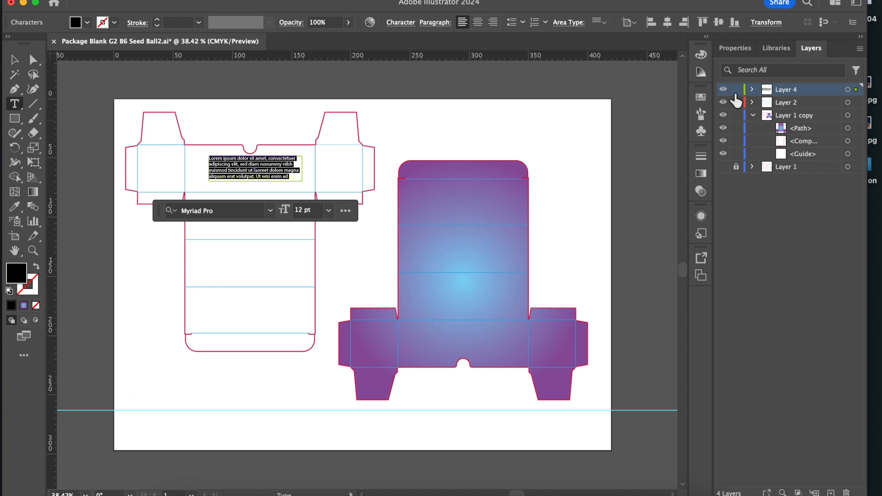
left_click(736, 48)
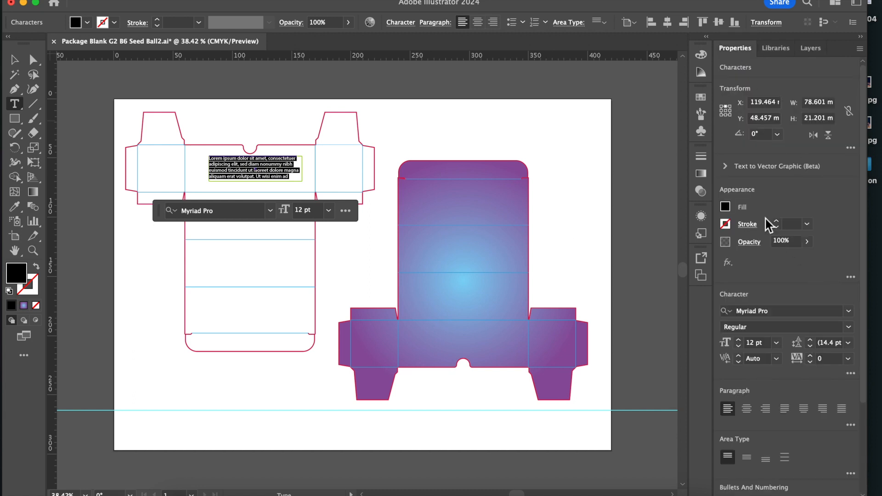
left_click(777, 347)
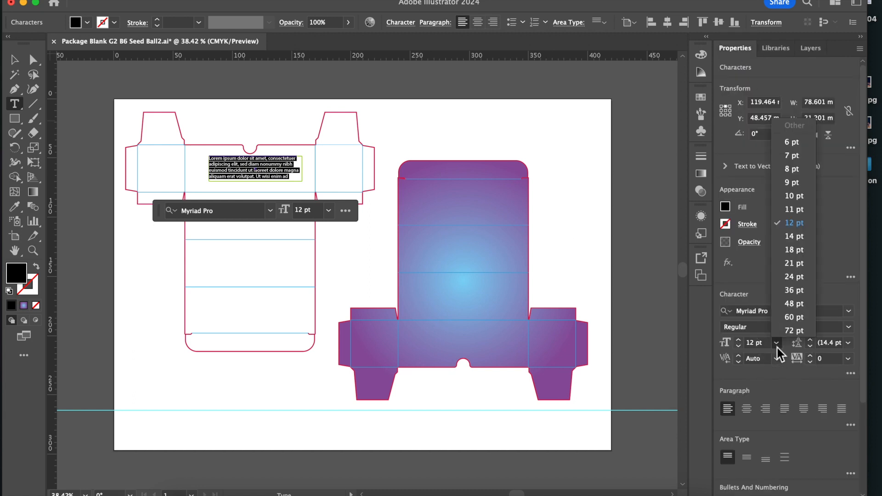
left_click(793, 277)
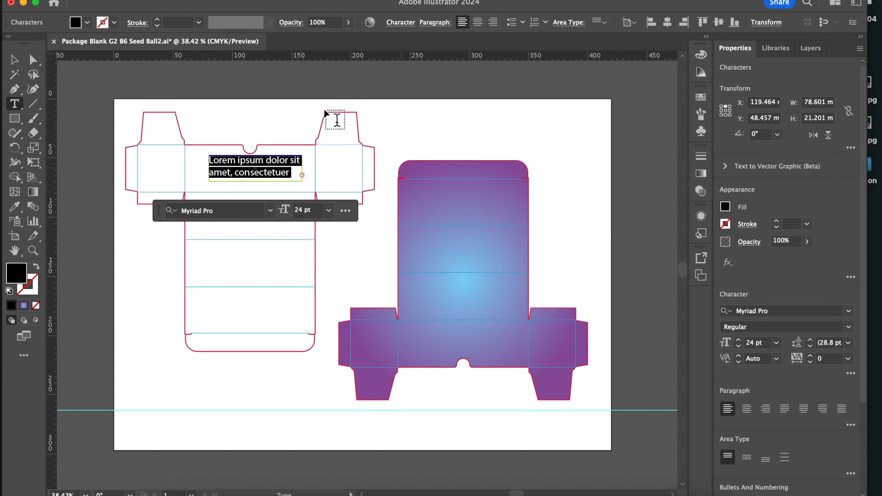
type("Front")
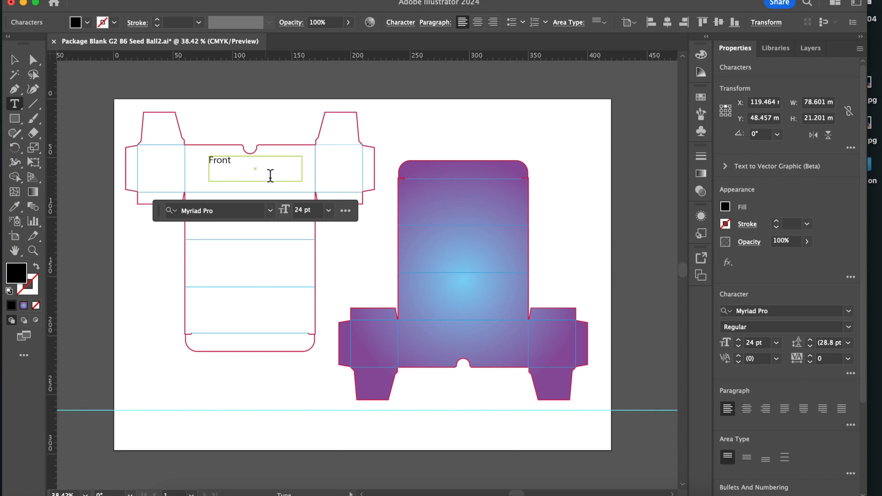
left_click(242, 227)
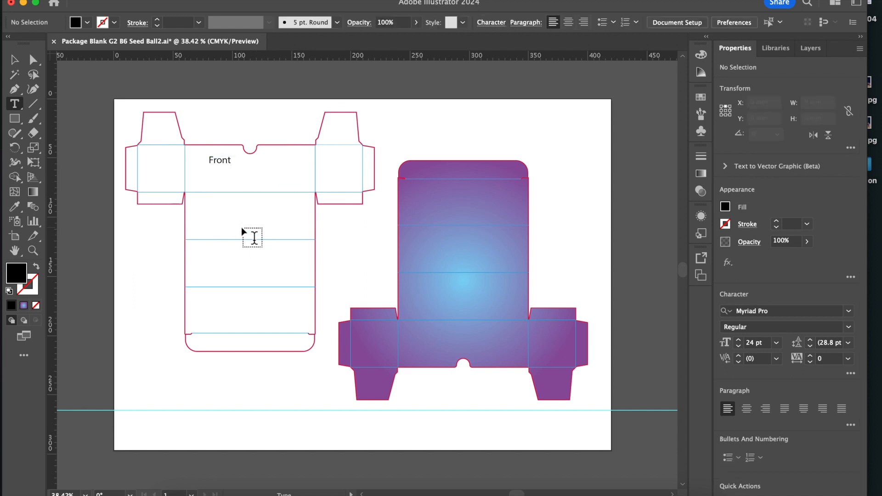
Label the two panels below the left package's front panel "Bottom" and "Back" with text frames about 26 mm high.
left_click_drag(207, 201, 301, 234)
type("Bottom")
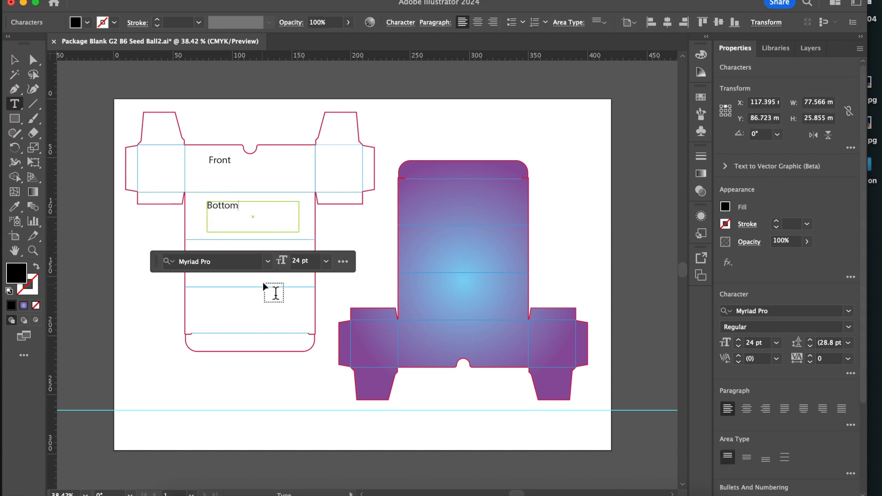
key("Escape")
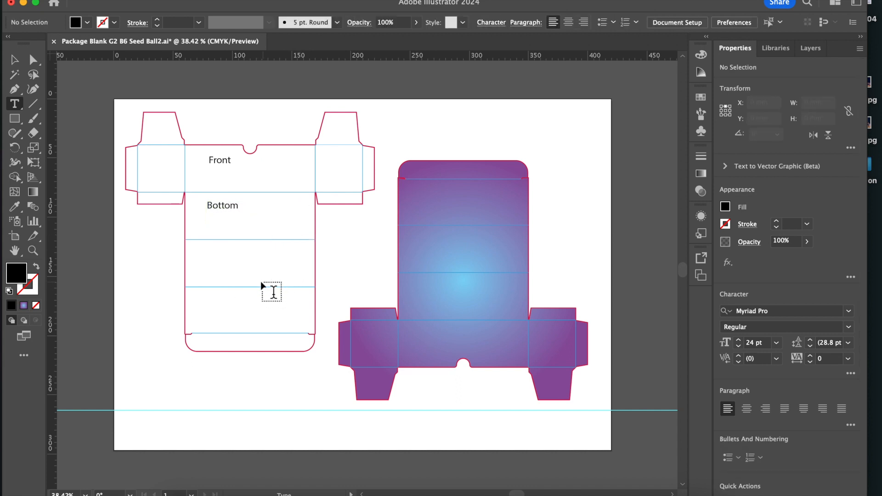
left_click_drag(212, 247, 302, 279)
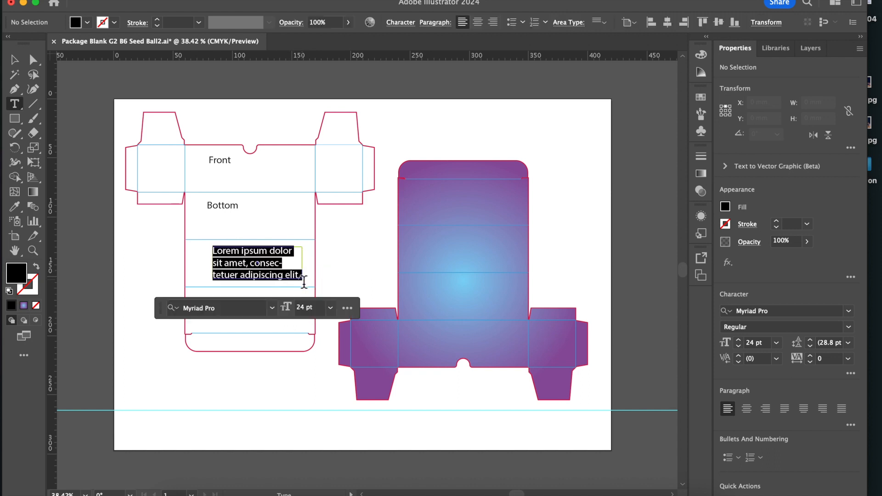
type("Back")
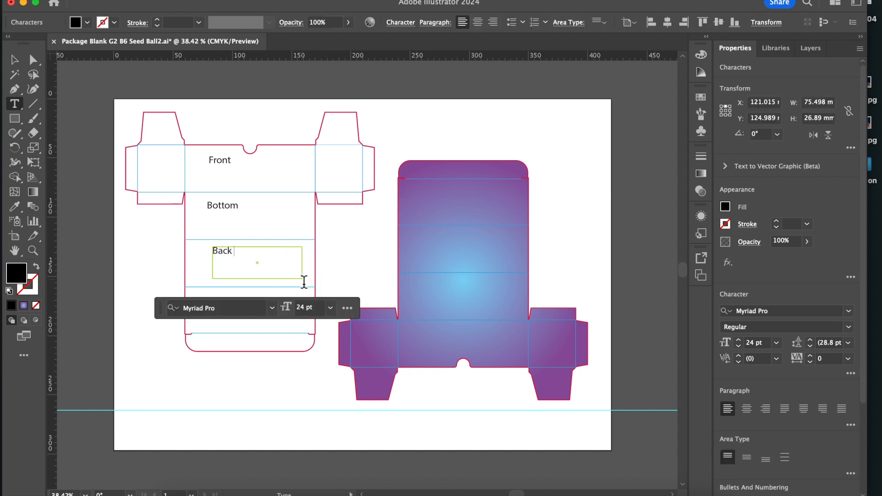
left_click(221, 322)
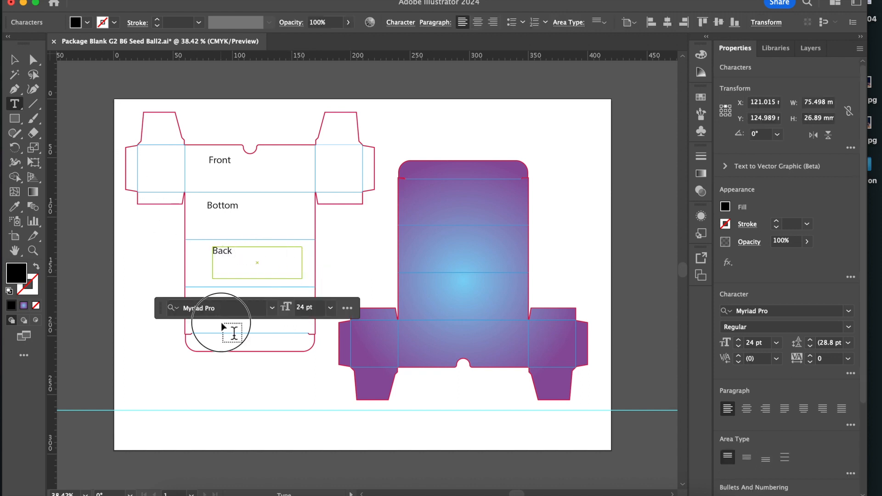
Label the panel below Back "Top/lid" with a text frame about 84 by 26 mm.
left_click_drag(205, 296, 310, 331)
type("Top/lid")
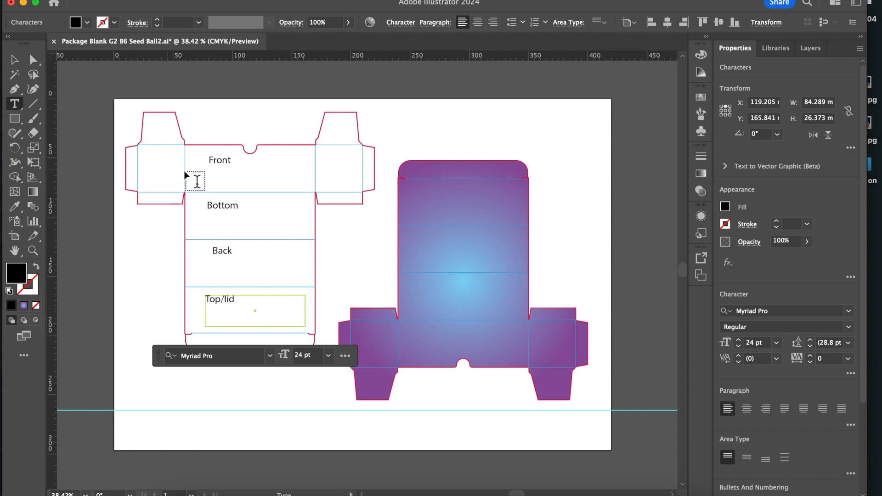
key("Escape")
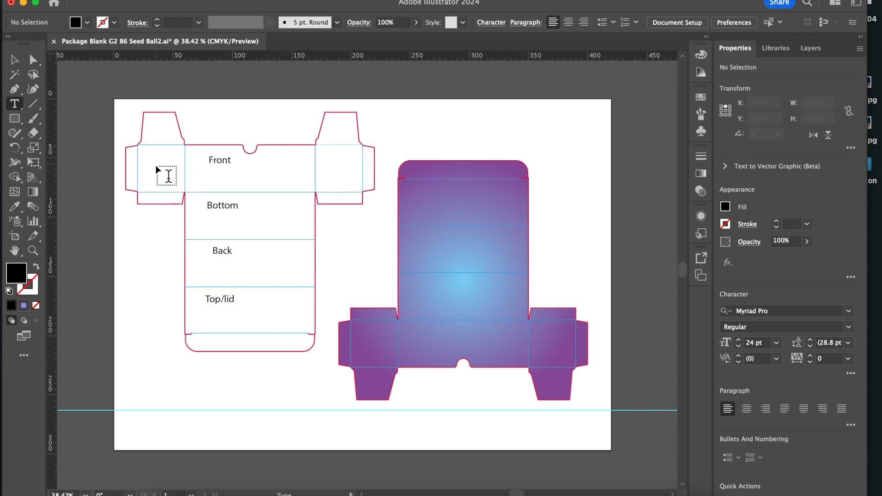
Label the side panels flanking the front panel "LEFT" and "Right" with small text frames.
left_click_drag(145, 153, 185, 185)
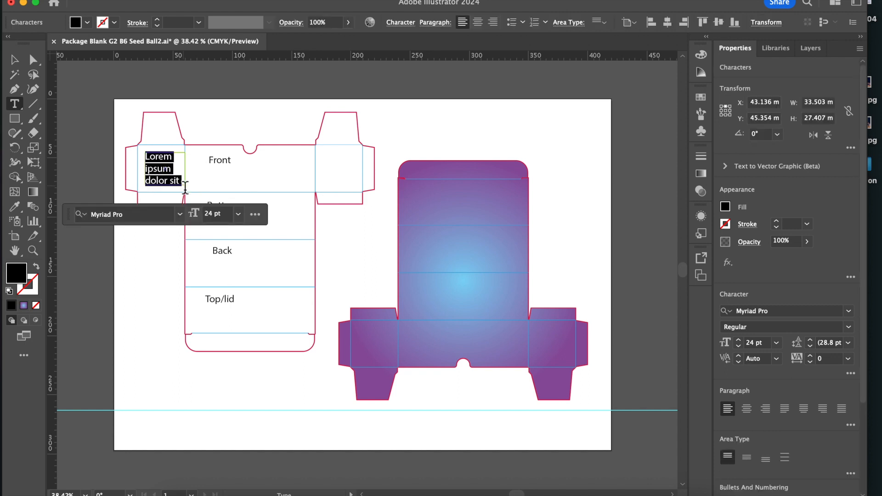
type("LEFT")
key("Escape")
left_click_drag(325, 151, 351, 186)
type("Right")
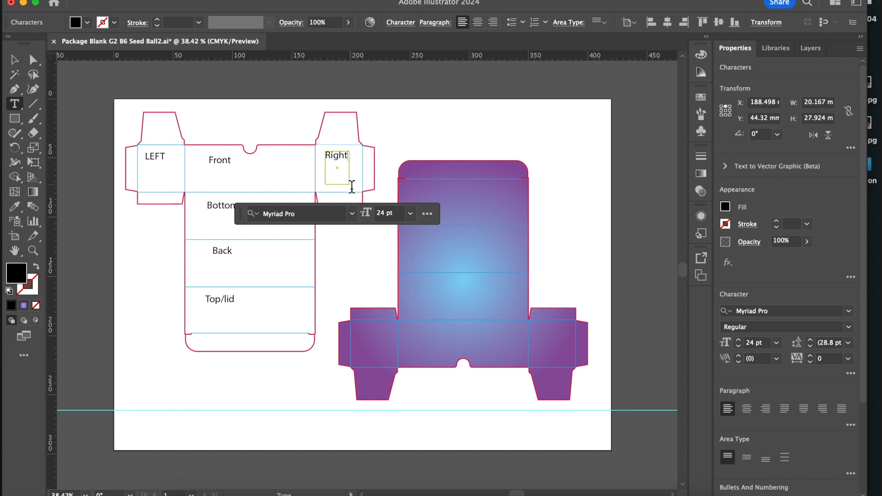
key("Escape")
Paint orientation arrows with the Paintbrush: pointing up on the Front, Top/lid, LEFT and Right panels, and down on the Back panel.
key("b")
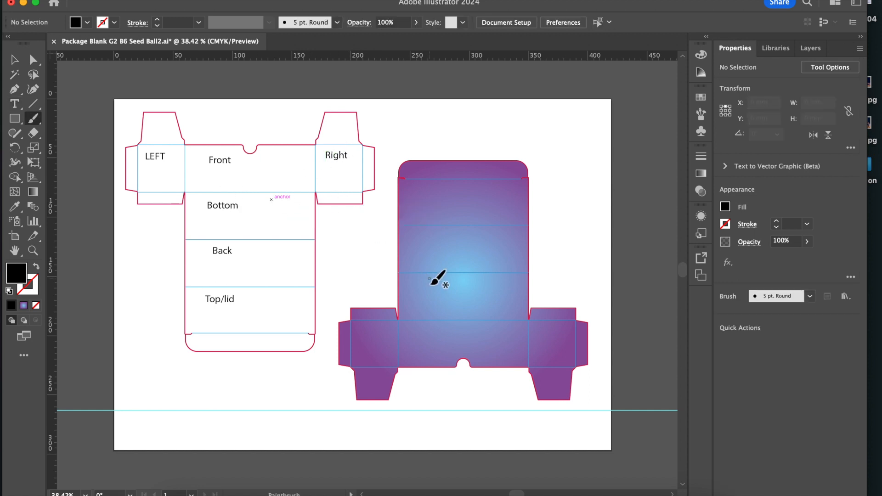
mouse_move(283, 156)
left_mouse_down()
mouse_move(284, 177)
mouse_move(283, 162)
left_mouse_up()
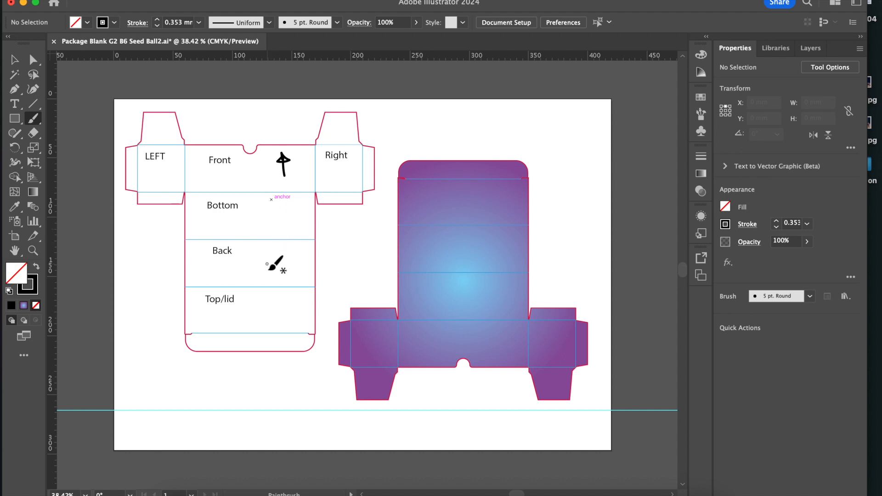
mouse_move(272, 249)
left_mouse_down()
mouse_move(272, 279)
mouse_move(262, 269)
mouse_move(271, 278)
mouse_move(284, 268)
mouse_move(258, 271)
mouse_move(285, 266)
mouse_move(268, 273)
left_mouse_up()
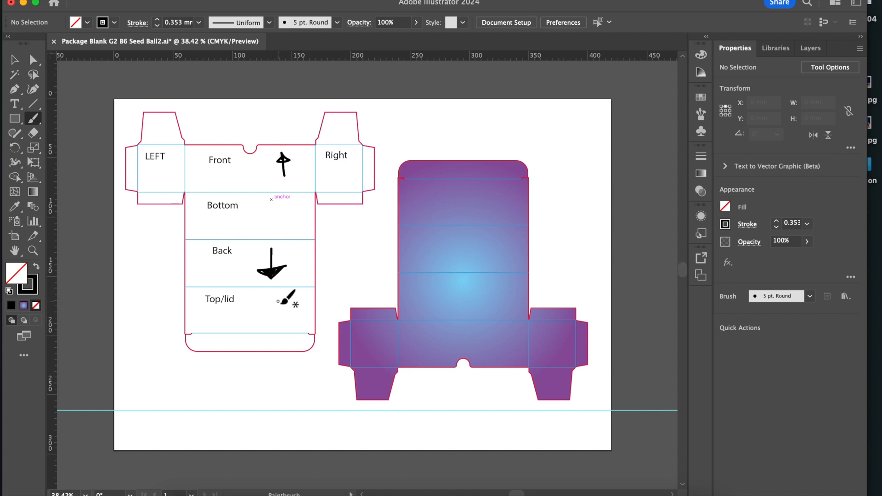
mouse_move(273, 298)
left_mouse_down()
mouse_move(273, 321)
mouse_move(271, 303)
left_mouse_up()
mouse_move(173, 178)
left_mouse_down()
mouse_move(171, 154)
mouse_move(180, 167)
left_mouse_up()
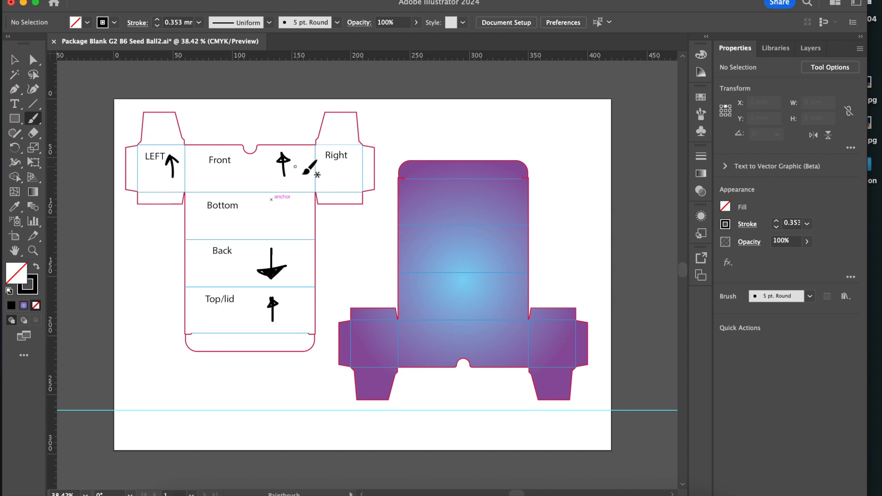
mouse_move(341, 186)
left_mouse_down()
mouse_move(336, 174)
mouse_move(346, 177)
left_mouse_up()
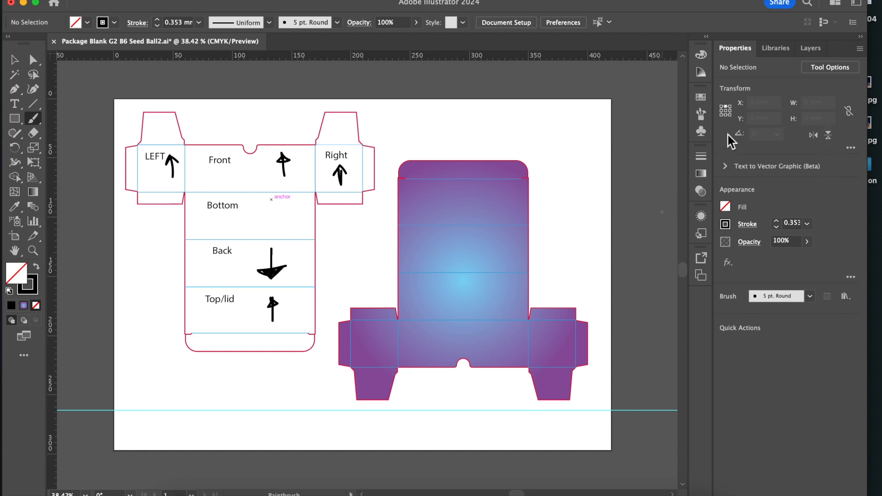
Lock the label layer (Layer 4) and hide it, toggling its visibility to check the labels.
left_click(814, 48)
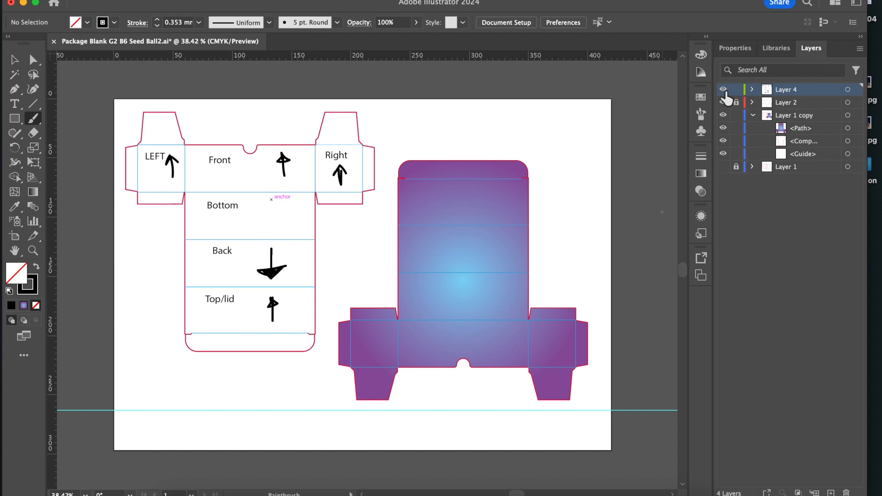
left_click(737, 90)
left_click(723, 89)
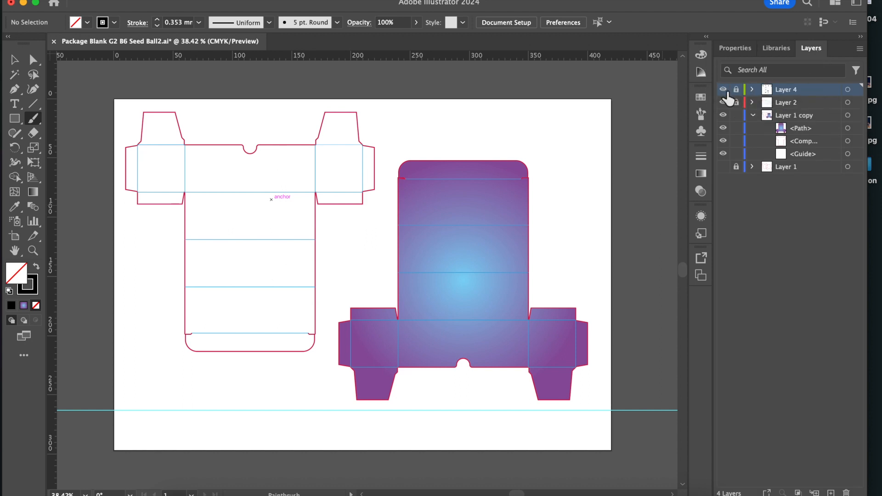
left_click(724, 90)
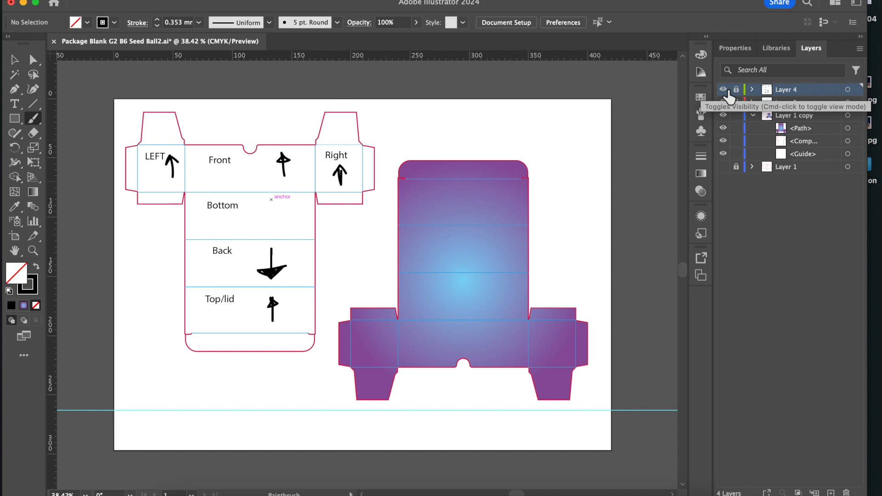
left_click(724, 90)
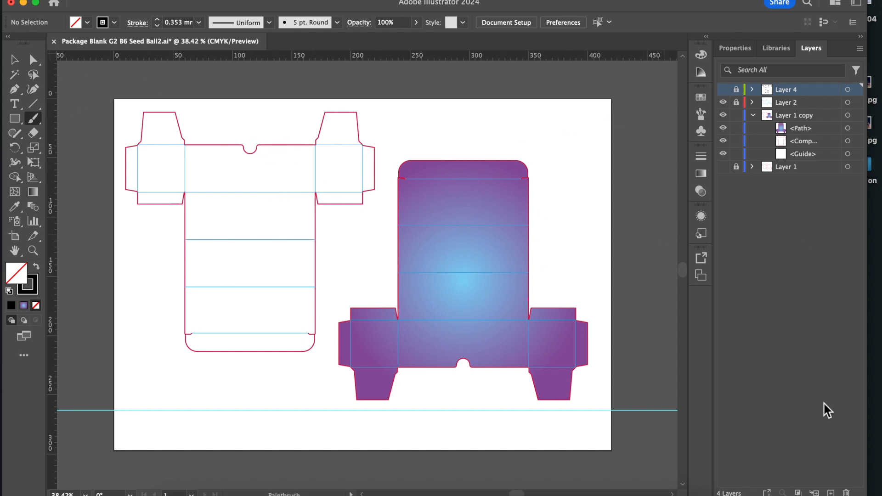
Choose the Rectangle tool and create a new layer named "Patterns" above Layer 4.
left_click(753, 115)
left_click(753, 115)
left_click(17, 121)
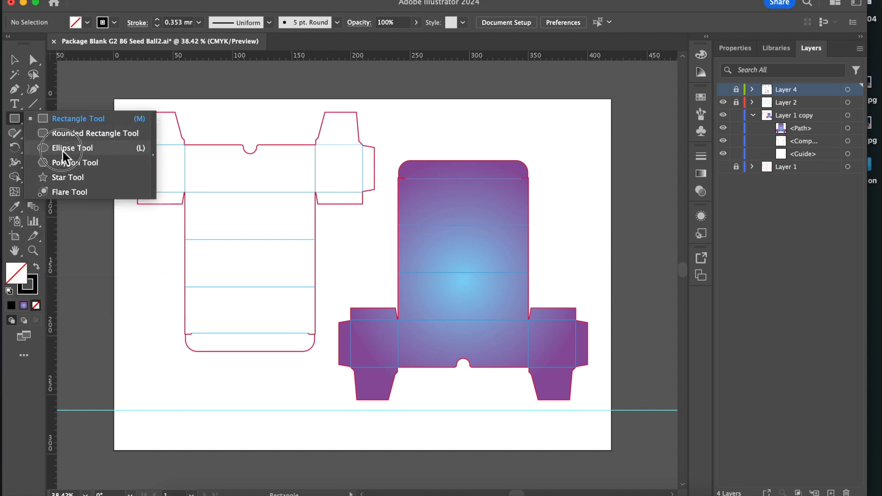
left_click(64, 121)
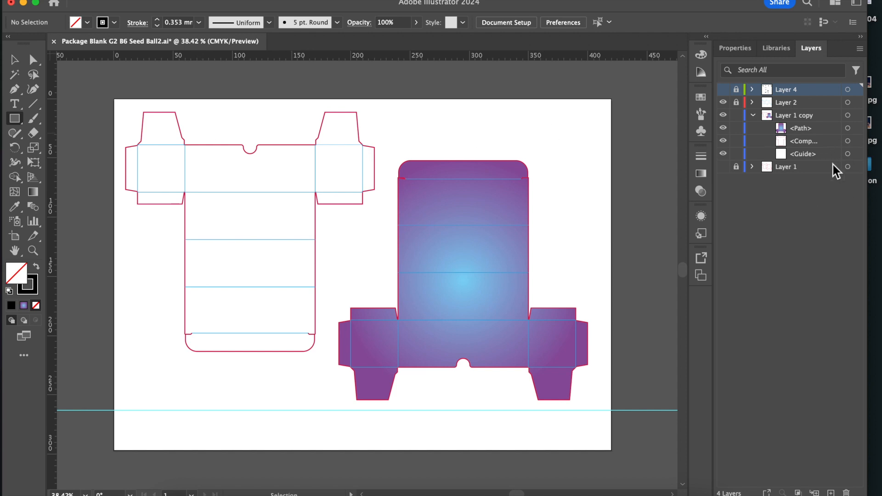
left_click(831, 492)
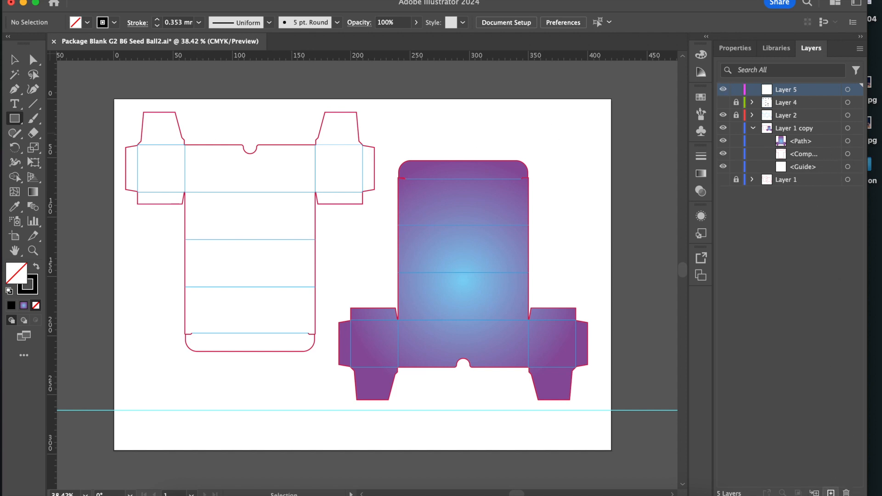
double_click(791, 90)
type("Patterns")
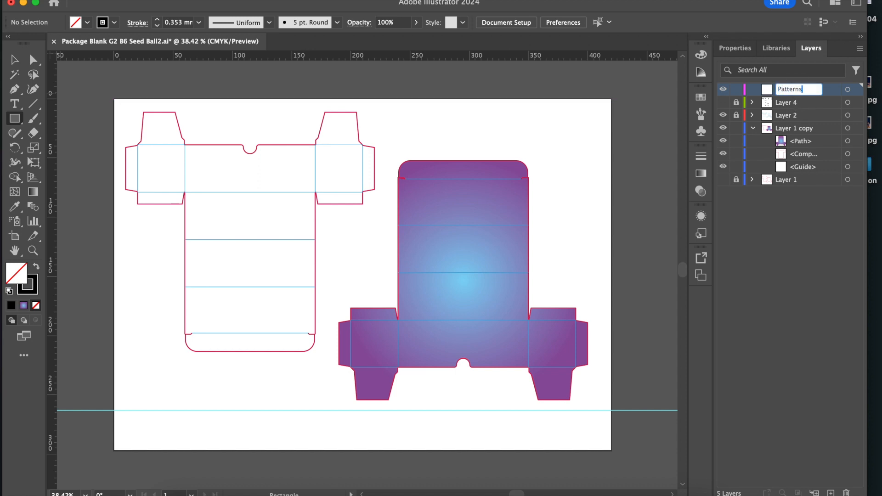
Rename the "Layer 1 copy" layer as "Background Colors".
left_click(807, 130)
double_click(807, 131)
type("B")
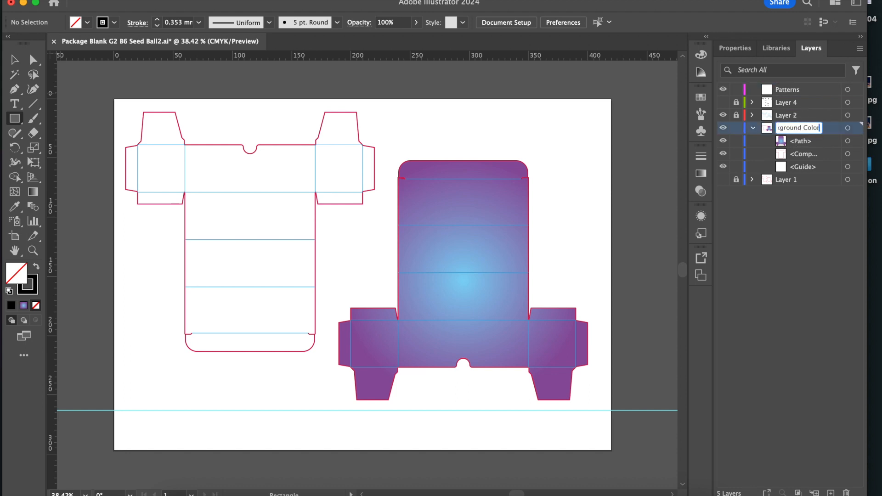
type("ackground Colors")
left_click(826, 224)
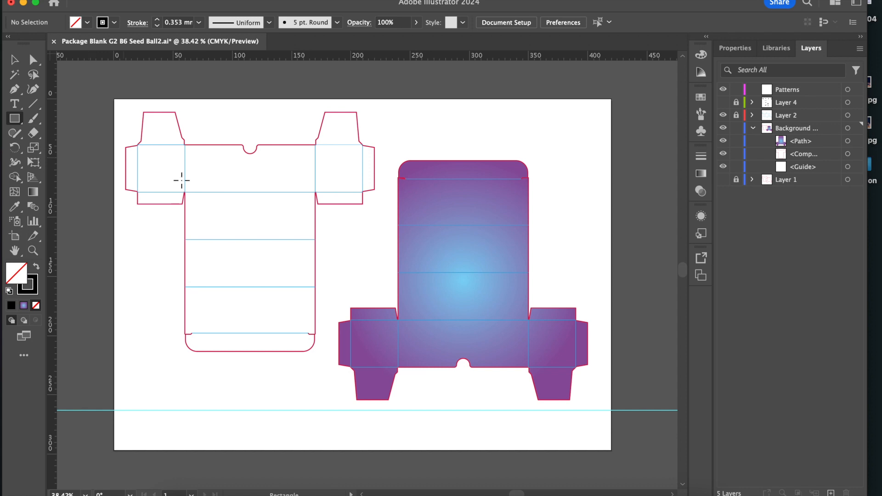
Draw a vertical strip about 25 mm wide down the left part of the white dieline's panels and fill it light blue (#86c1e2).
left_click_drag(192, 148, 223, 351)
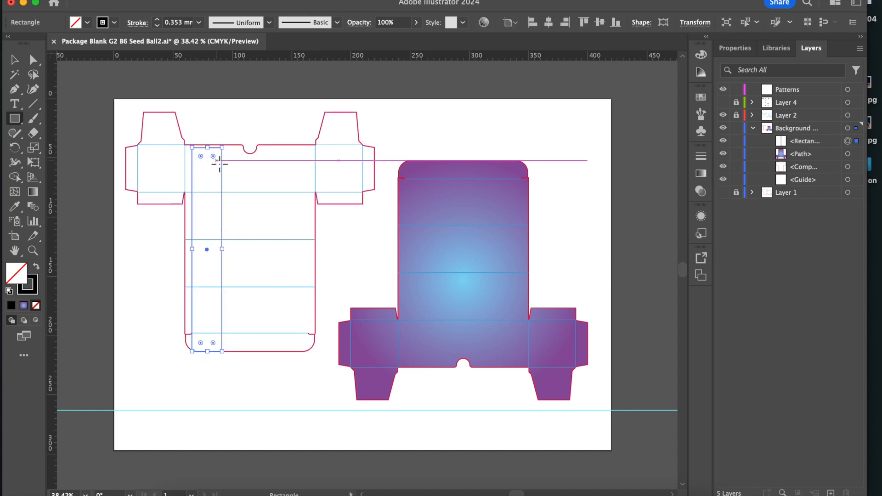
left_click_drag(211, 146, 207, 144)
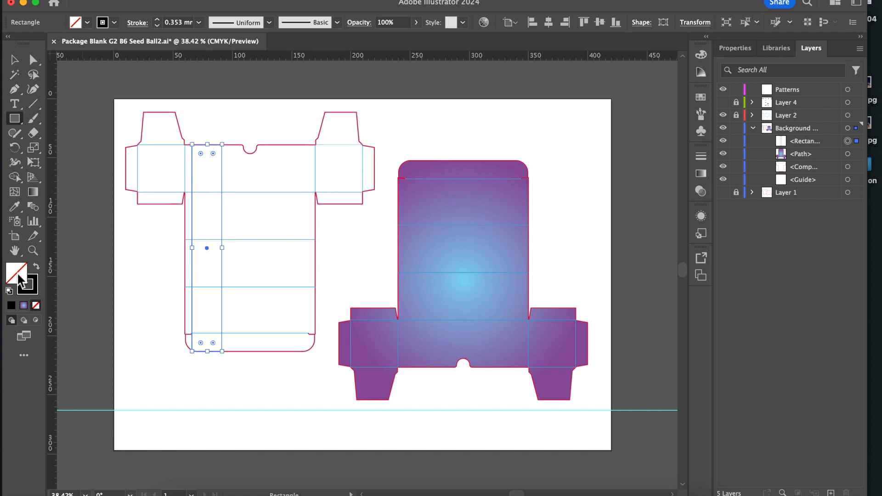
double_click(18, 272)
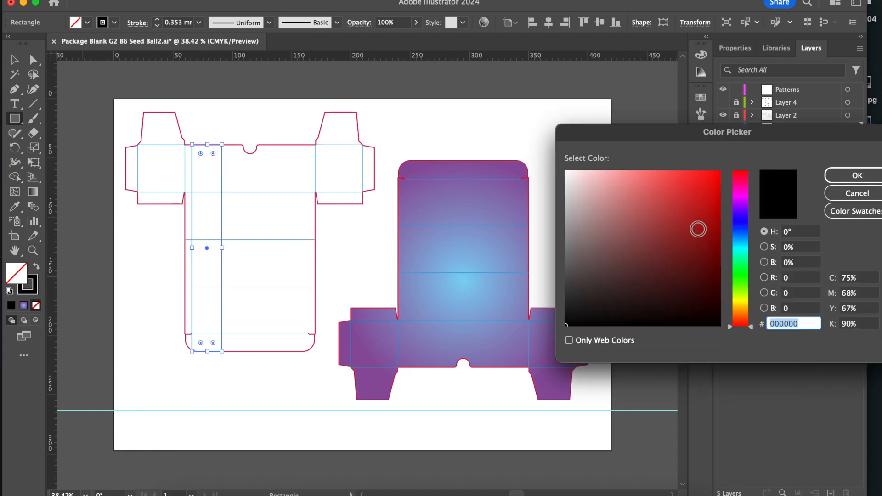
left_click(745, 233)
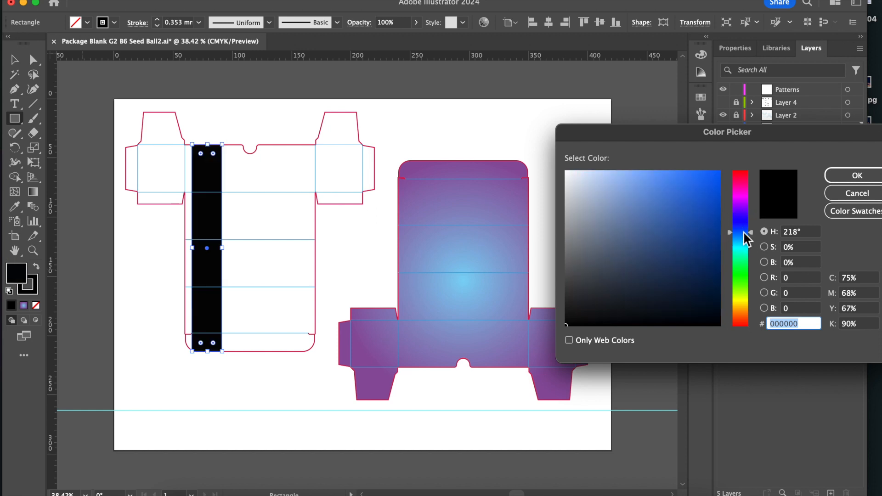
left_click(643, 215)
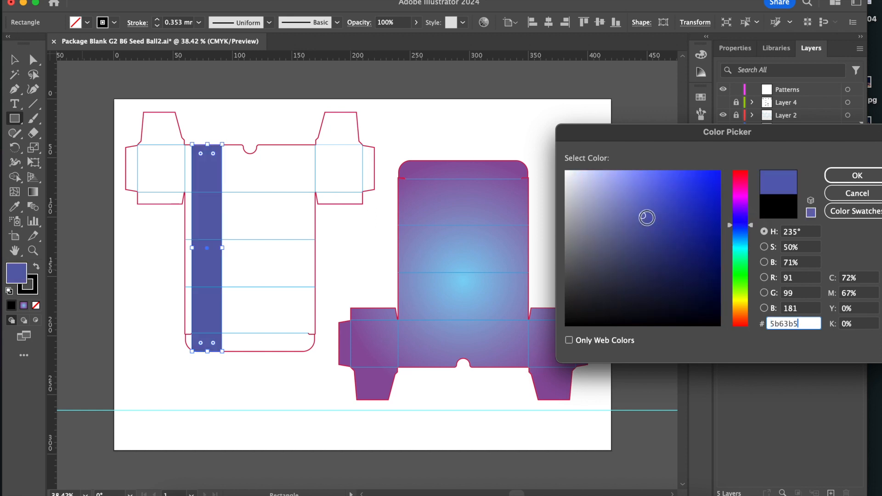
left_click(636, 203)
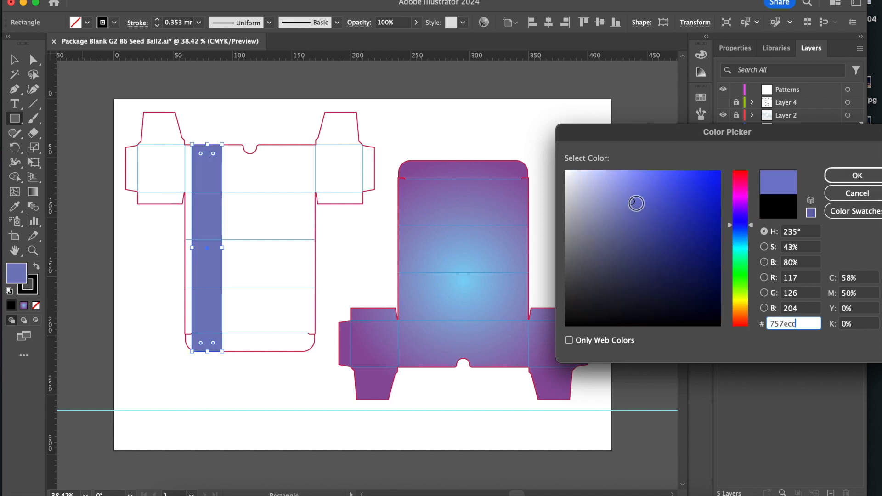
left_click(750, 239)
left_click(633, 190)
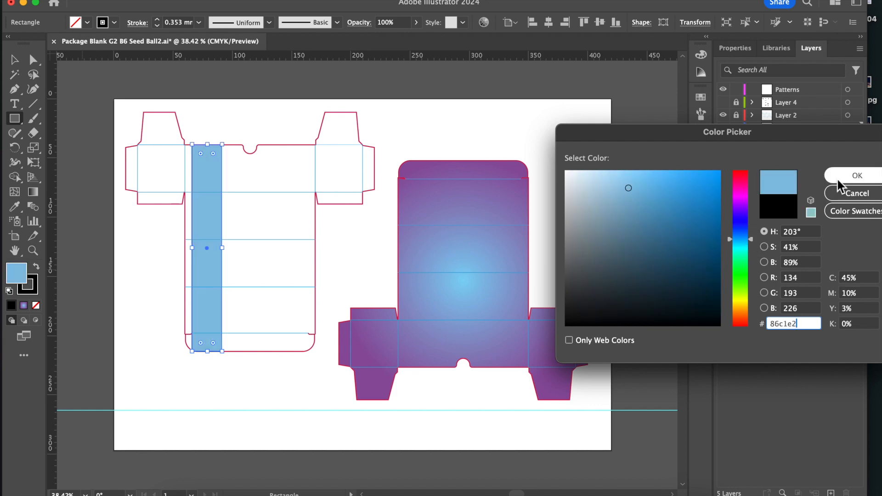
left_click(848, 174)
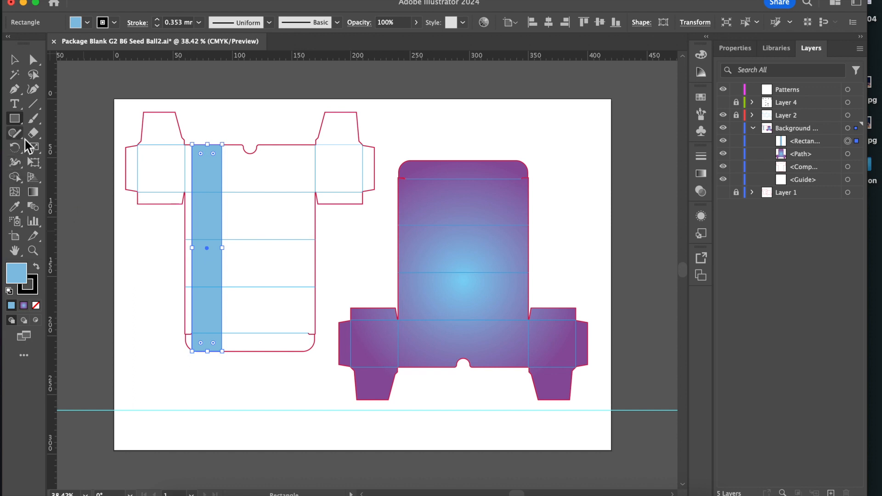
Switch to the Star tool.
left_click(15, 118)
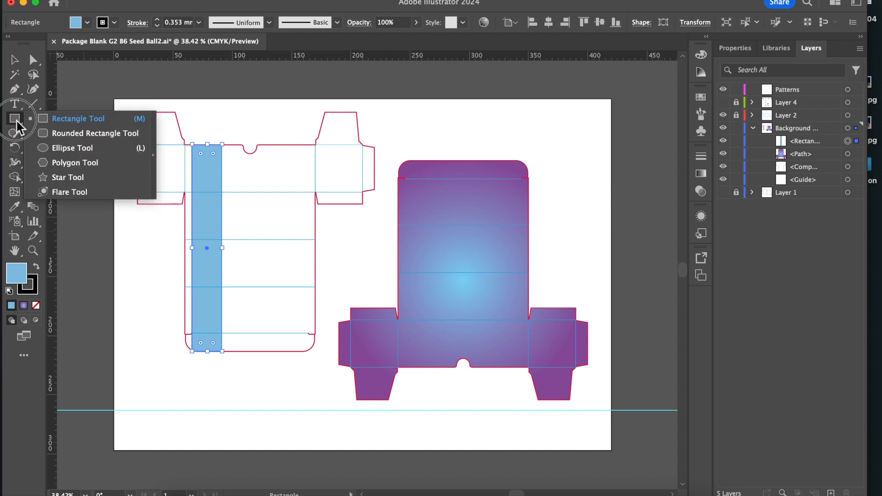
left_click(68, 178)
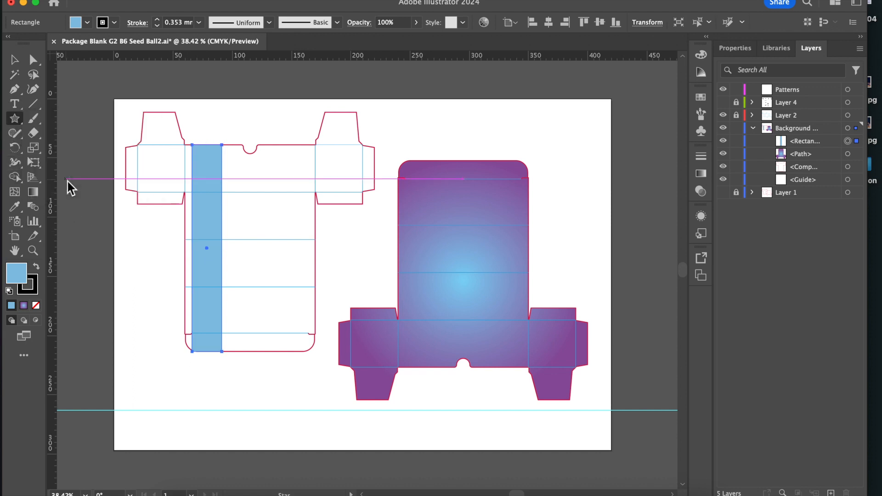
double_click(20, 269)
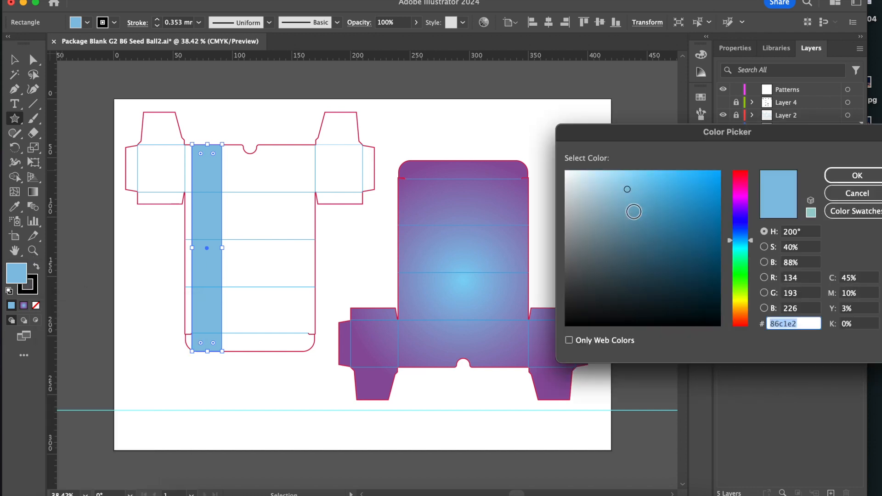
left_click(653, 215)
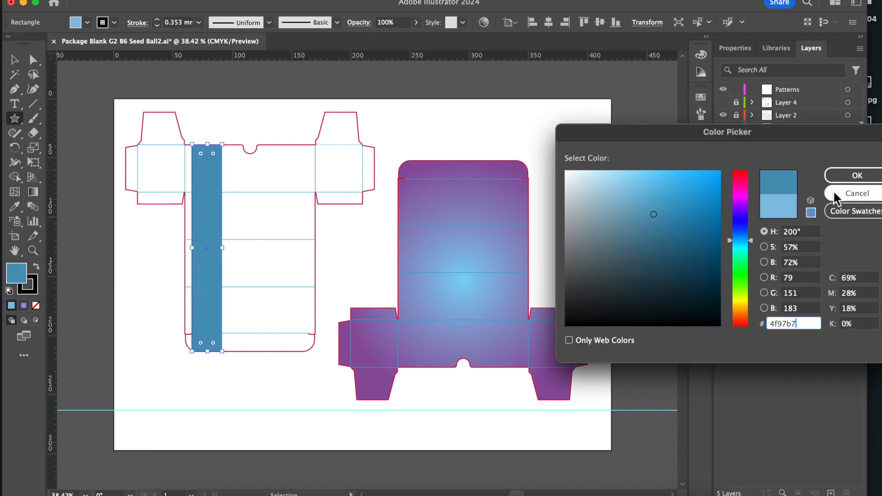
left_click(847, 194)
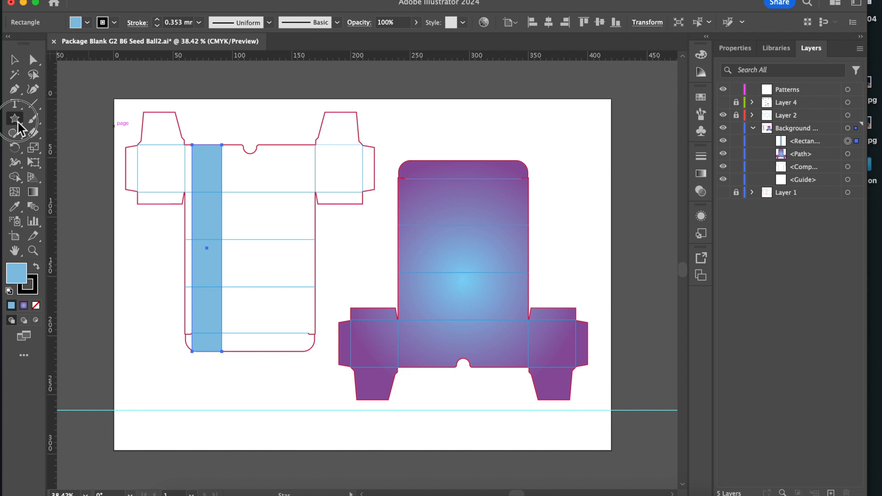
Draw a small five-pointed star on the front panel, right of the notch, with a dark blue (#0c5677) fill and no stroke.
mouse_move(277, 173)
left_mouse_down()
mouse_move(295, 191)
mouse_move(285, 177)
left_mouse_up()
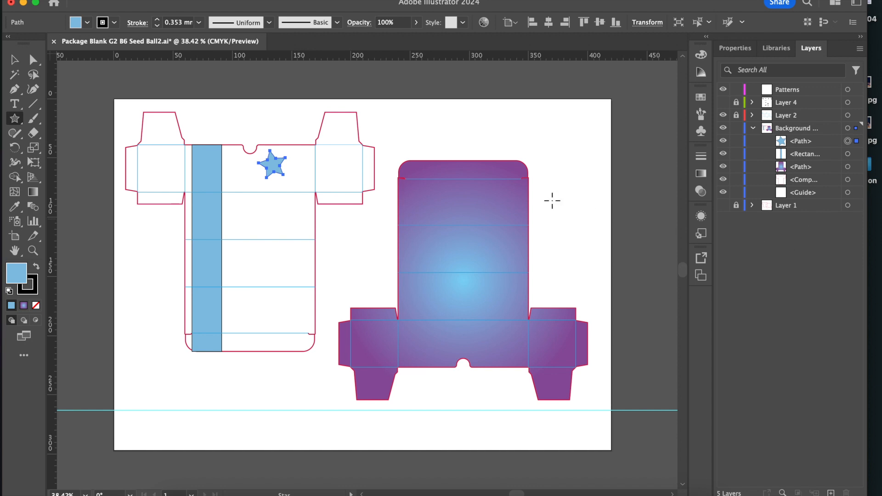
left_click(13, 275)
double_click(14, 275)
left_click(646, 219)
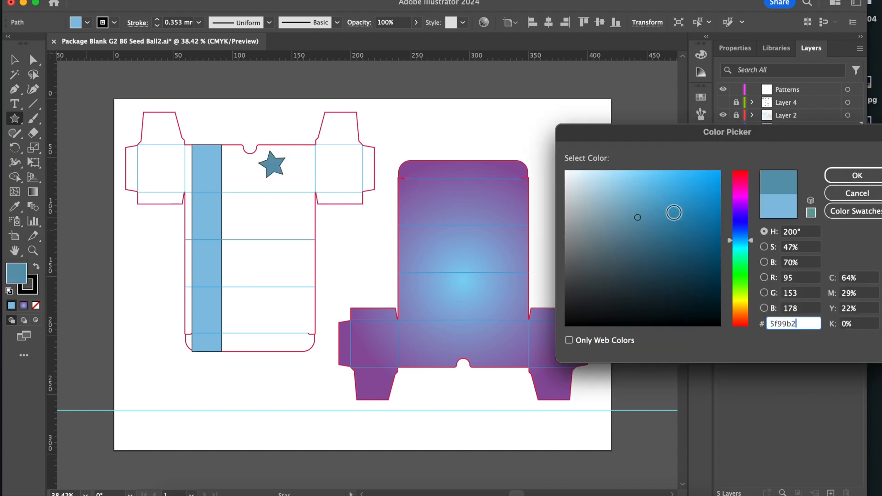
left_click(704, 254)
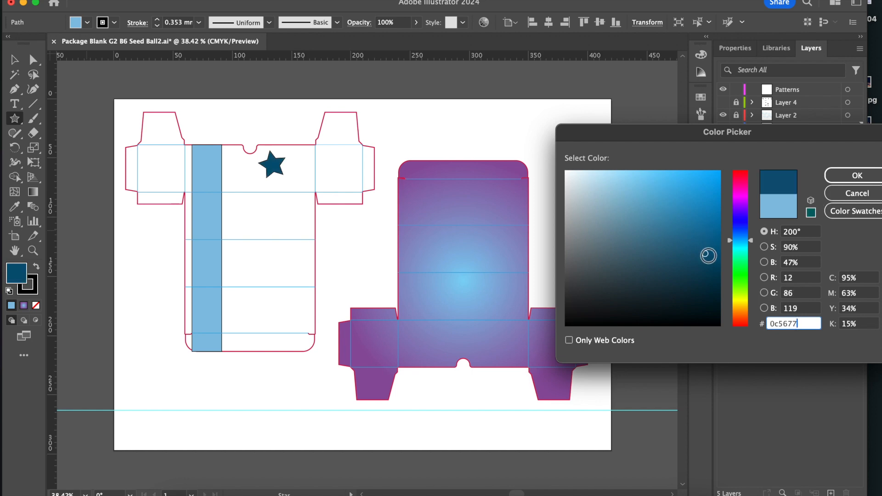
left_click(845, 178)
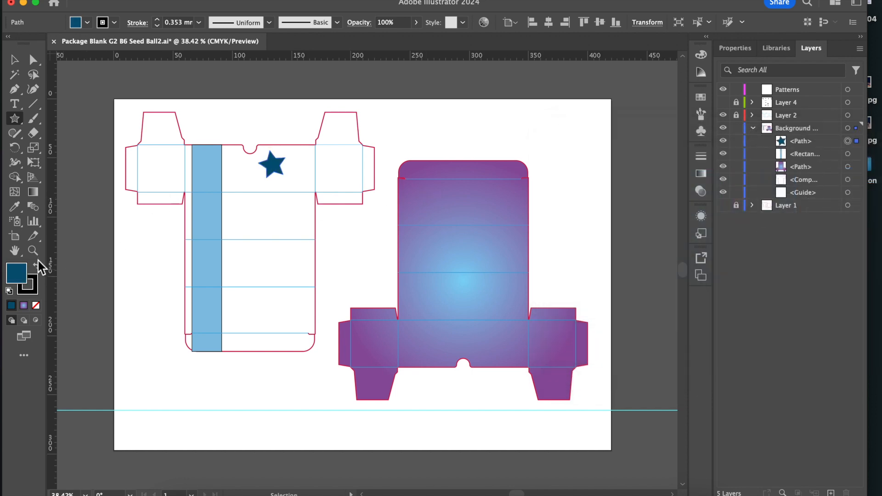
left_click(35, 293)
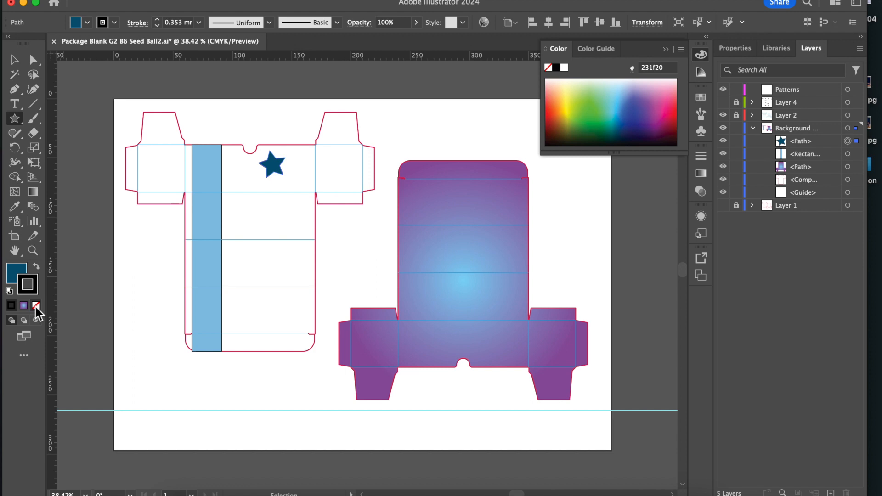
left_click(36, 305)
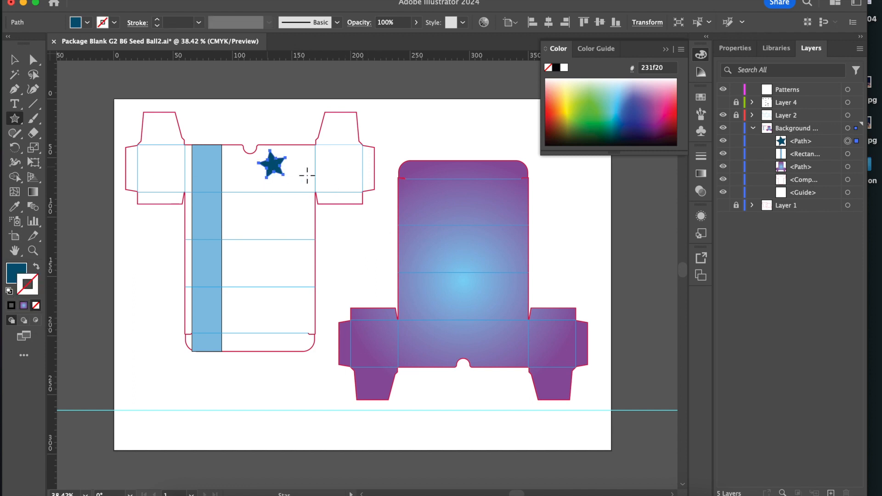
Duplicate the star into a column of copies running down the panels below it.
left_click(14, 59)
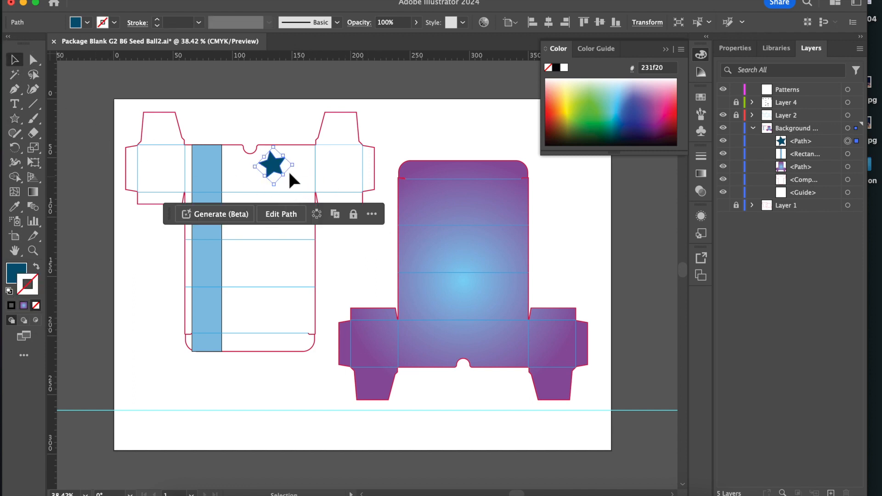
left_click_drag(278, 173, 282, 214)
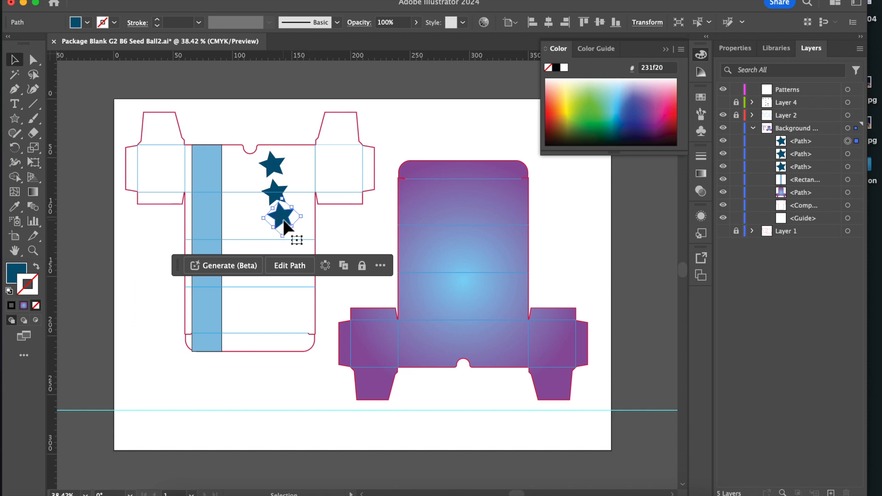
left_click_drag(283, 220, 288, 252)
Arrange the stars with three down the blue strip, the middle one smaller, and one on each side panel and the front panel.
left_click_drag(274, 159, 212, 223)
left_click_drag(275, 193, 345, 164)
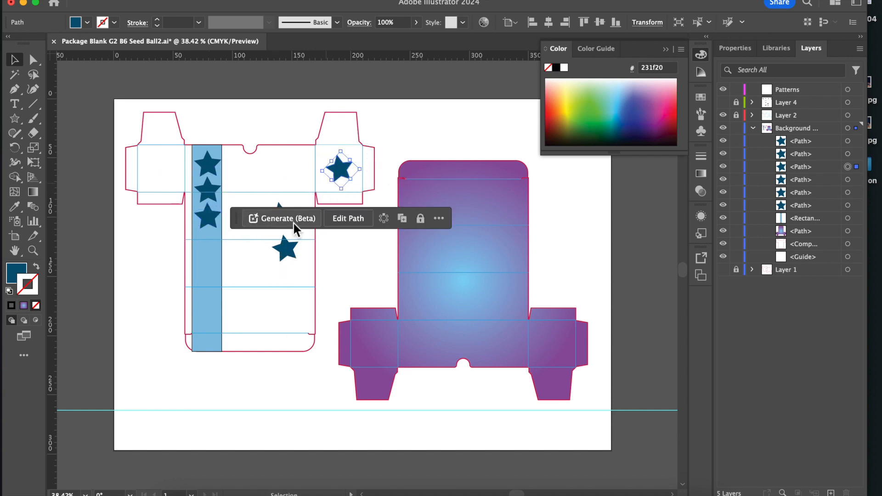
left_click_drag(290, 252, 165, 175)
left_click_drag(288, 219, 212, 186)
left_click(210, 185)
left_click_drag(211, 216, 212, 221)
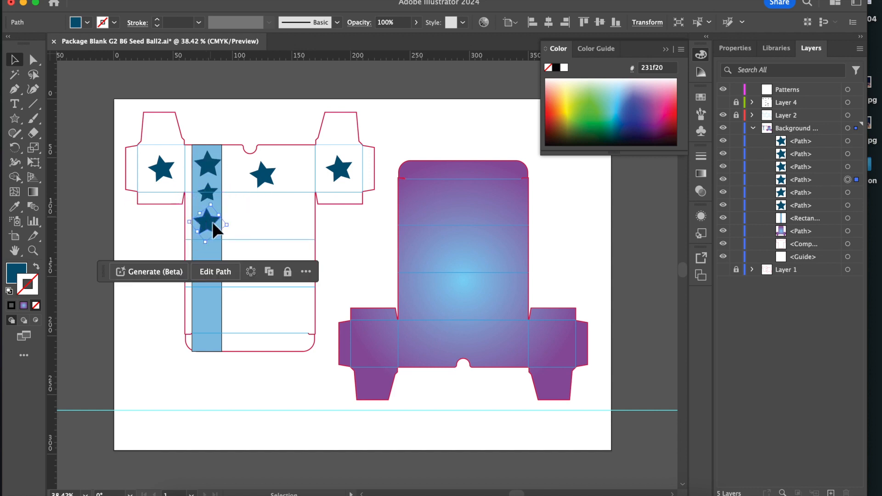
Draw two 10 by 10 mm circles side by side on the panel below the front panel.
left_click(14, 118)
left_click(58, 151)
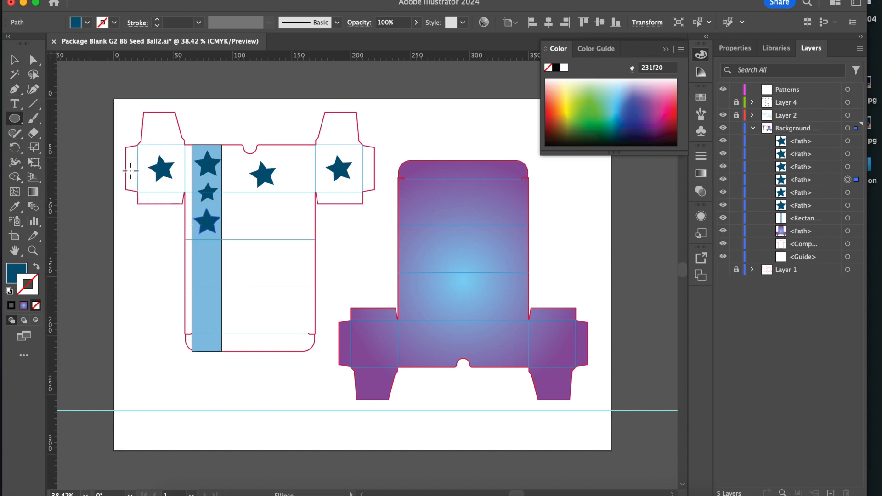
left_click(275, 225)
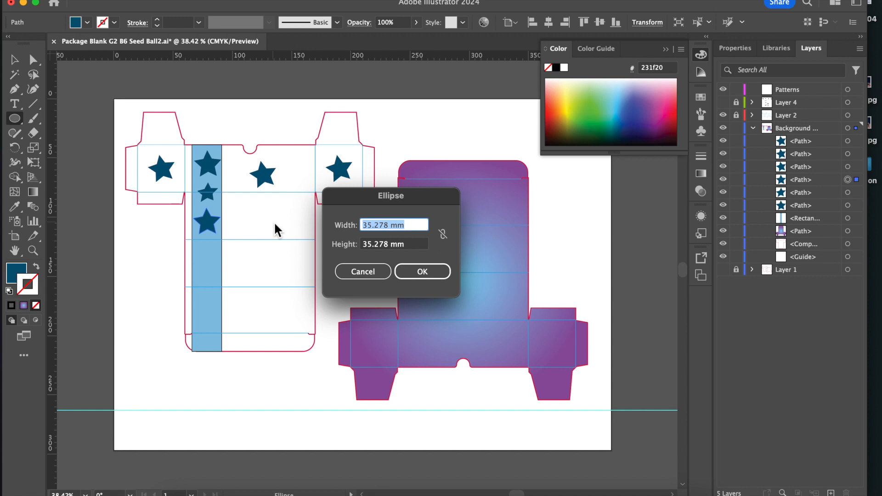
type("10 ")
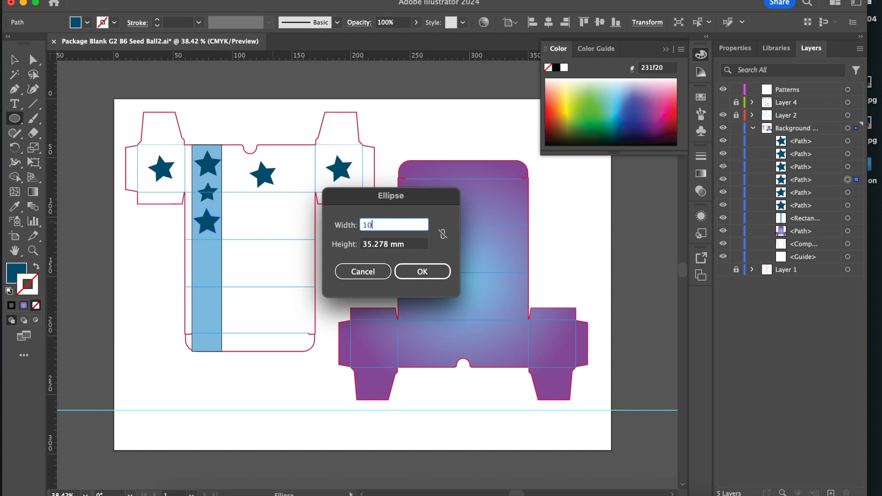
type("mm")
key("Tab")
type("10")
key("Return")
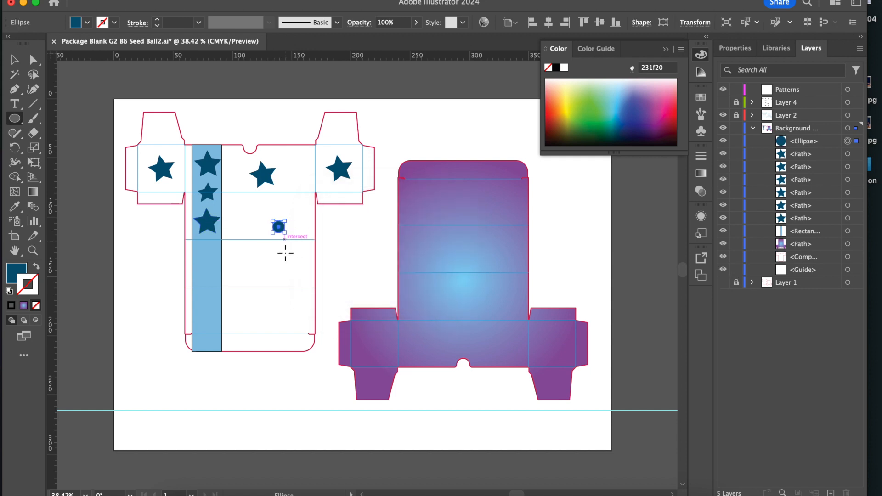
left_click(247, 220)
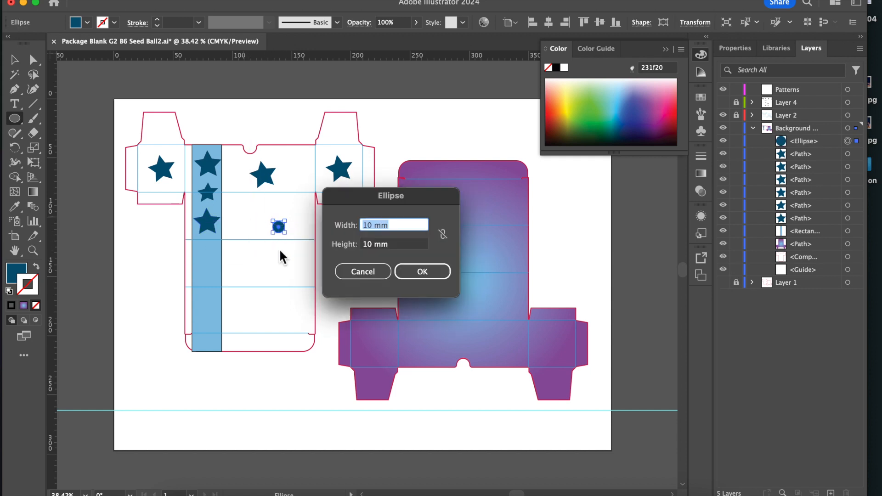
key("Return")
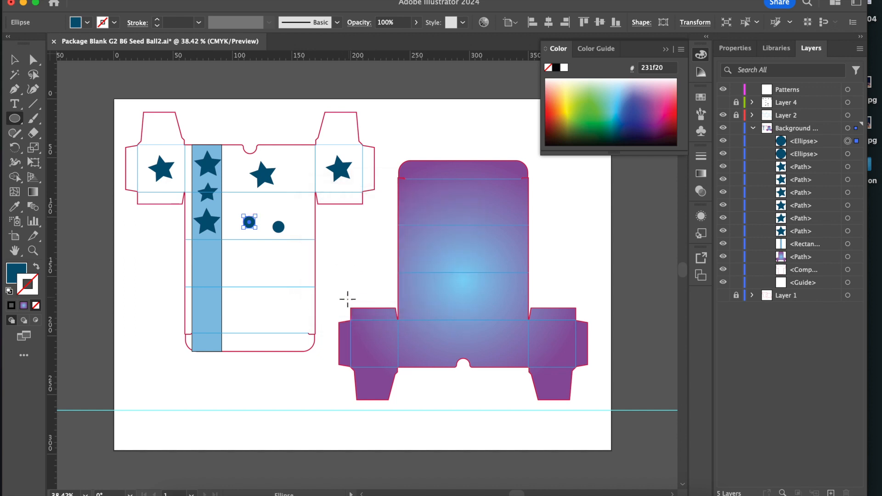
Draw two more 10 by 10 mm circles on the next panel down, right of the blue strip.
left_click(276, 267)
key("Return")
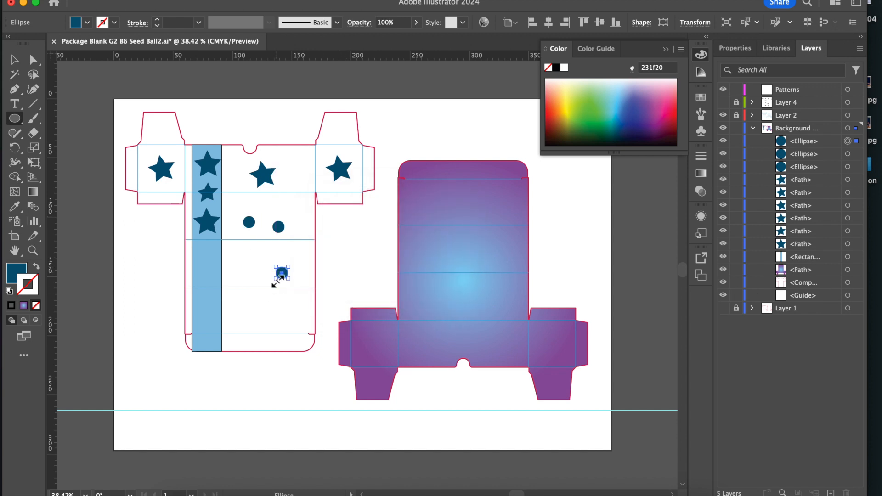
left_click(233, 258)
key("Return")
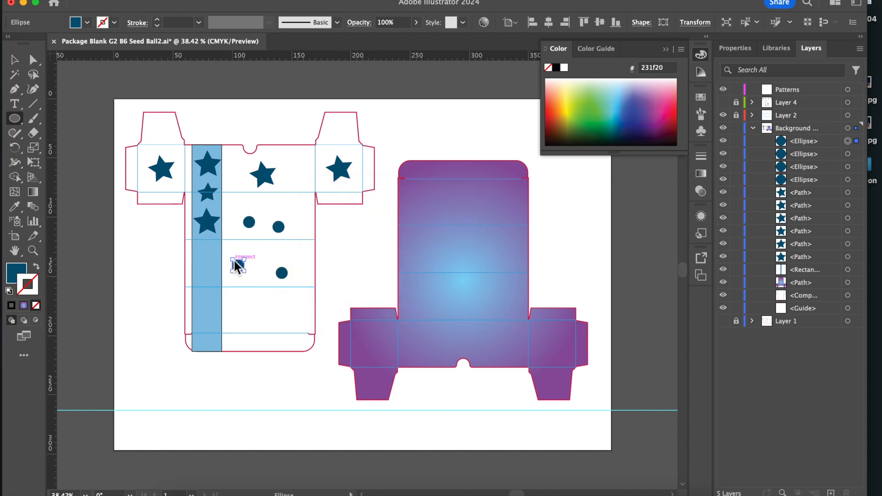
Move the four circles into a row across the upper panel of the gradient-filled package.
left_click(14, 60)
left_click(236, 264)
left_click_drag(237, 265, 408, 189)
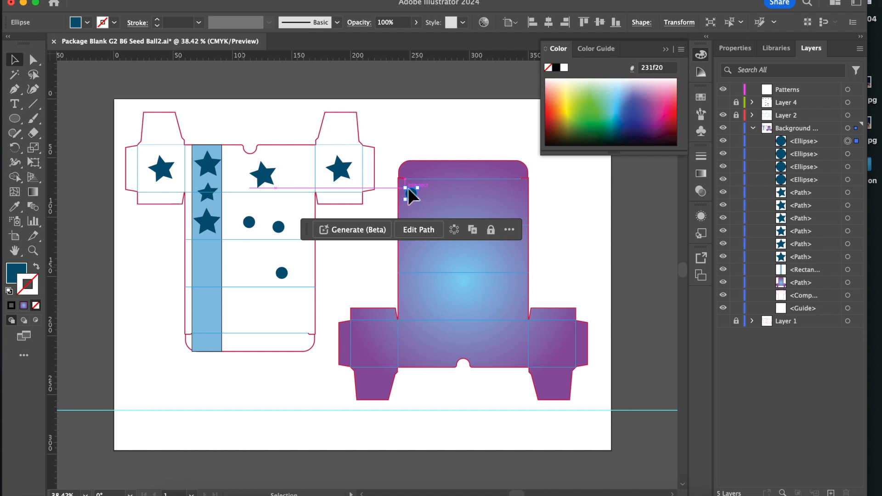
left_click_drag(280, 228, 428, 199)
left_click_drag(249, 223, 434, 195)
left_click_drag(282, 273, 456, 194)
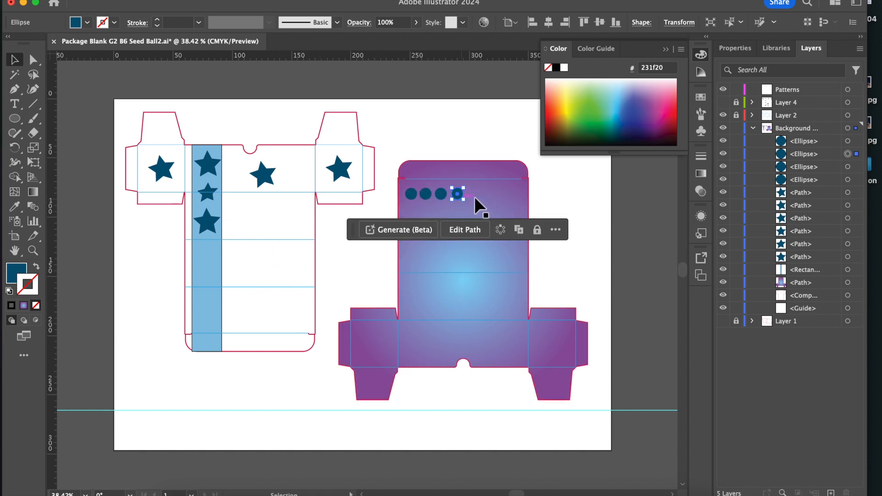
Distribute the four circles with equal horizontal spacing and vertically by their centers.
left_click(476, 192)
left_click(409, 193)
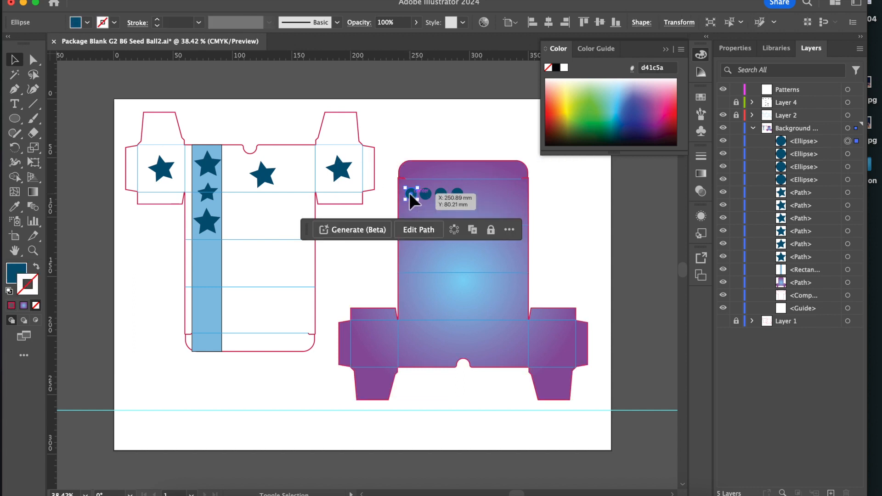
left_click(426, 194, "shift")
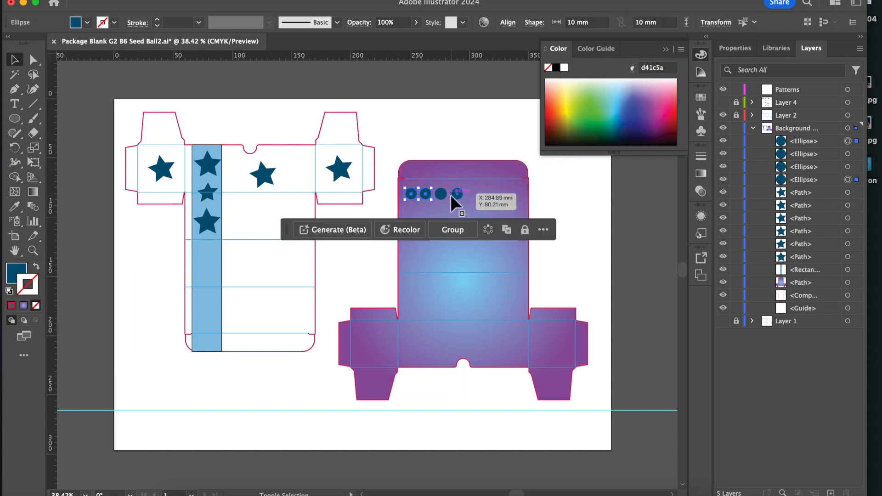
left_click(440, 195, "shift")
left_click(456, 194, "shift")
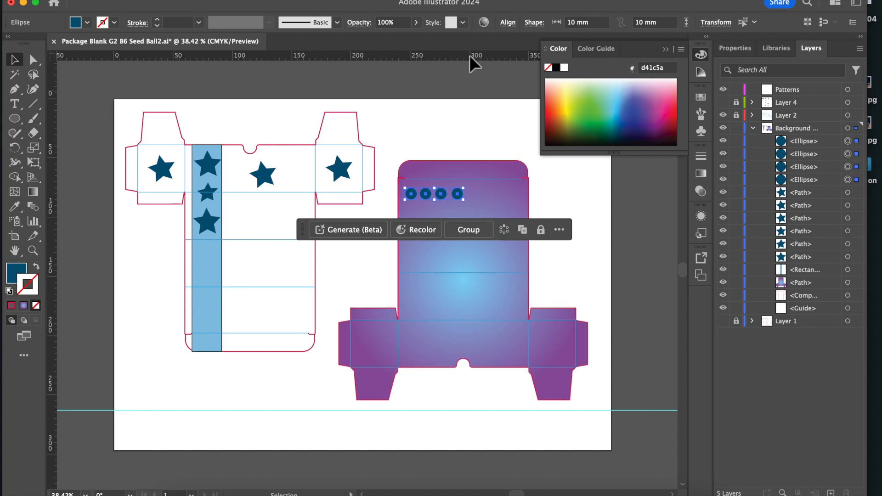
left_click(510, 24)
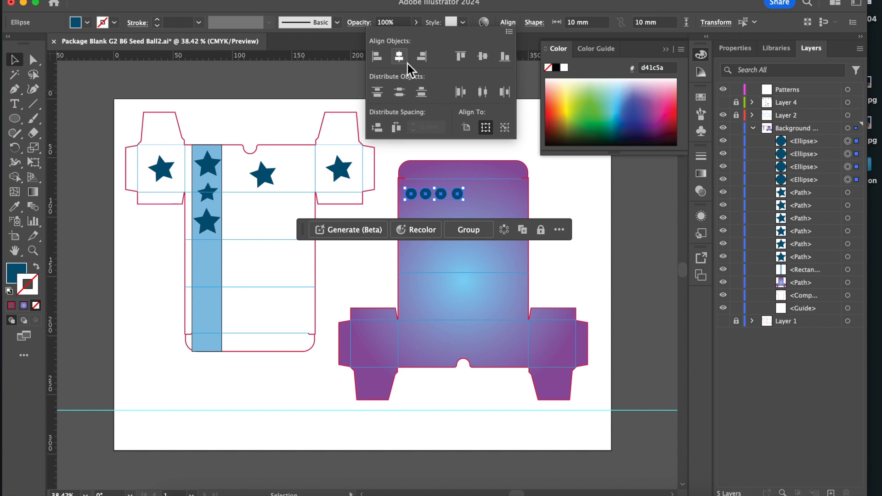
left_click(396, 128)
left_click(400, 95)
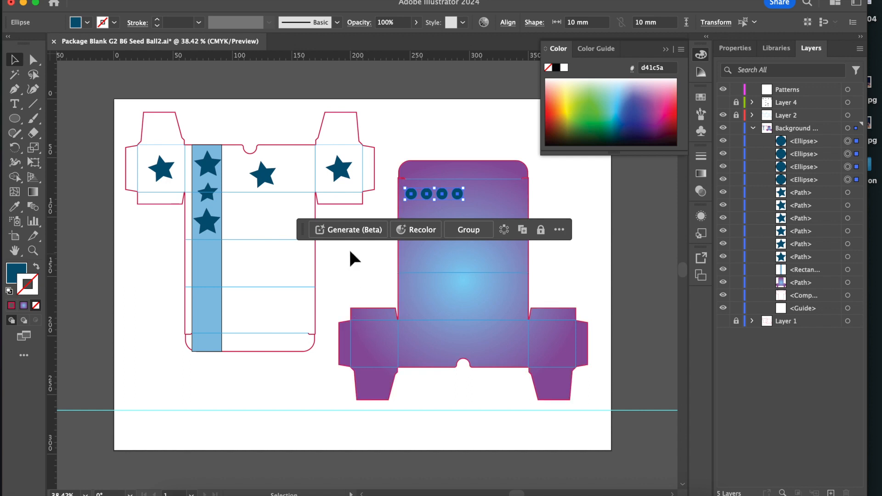
Draw a dark blue square about 53 by 53 mm in the empty space between the two package layouts.
left_click_drag(302, 229, 395, 79)
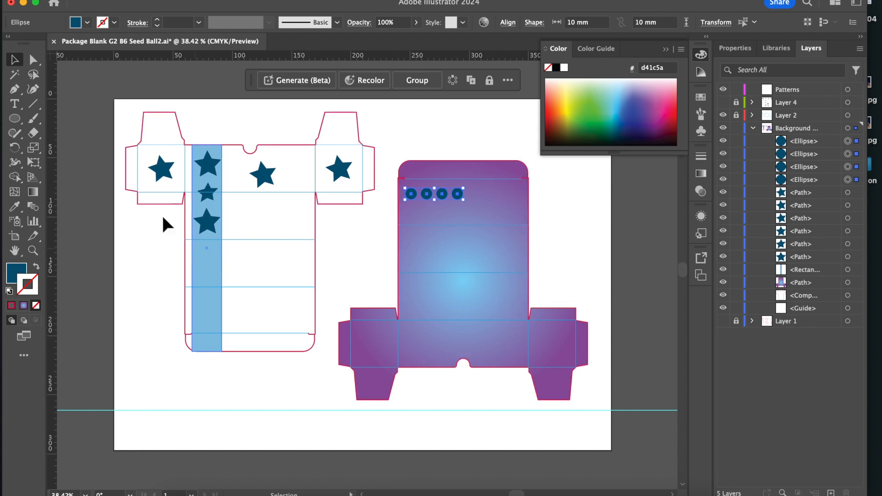
left_click_drag(14, 118, 65, 121)
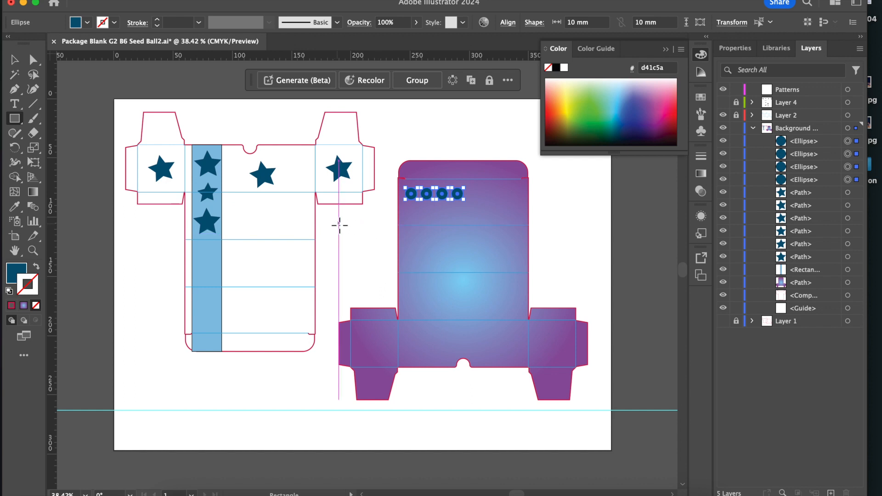
mouse_move(340, 229)
left_mouse_down()
mouse_move(402, 291)
mouse_move(382, 270)
mouse_move(397, 282)
left_mouse_up()
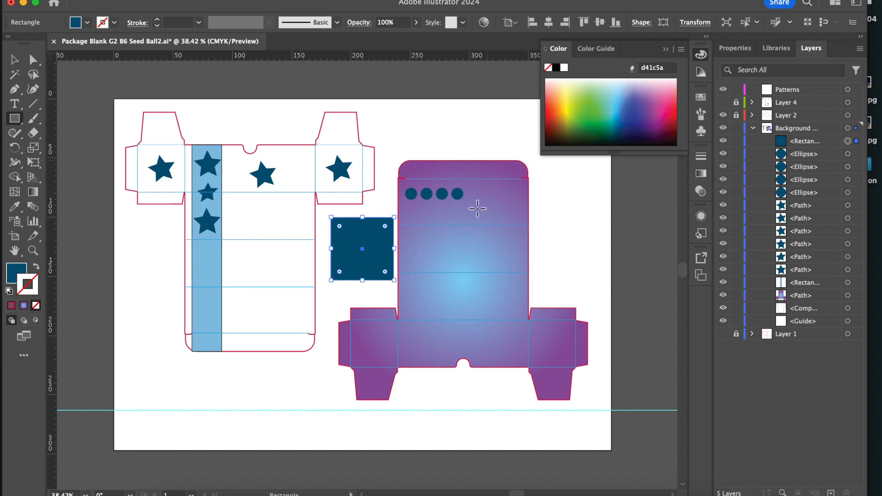
left_click(737, 52)
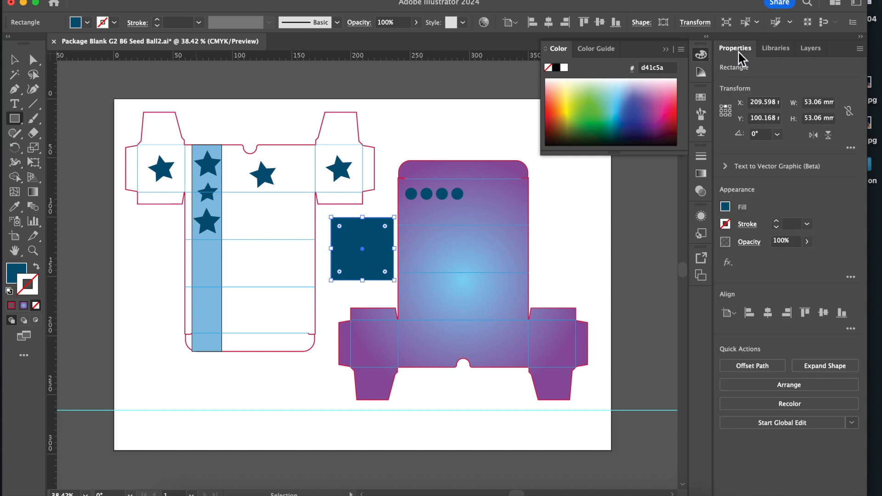
left_click(666, 50)
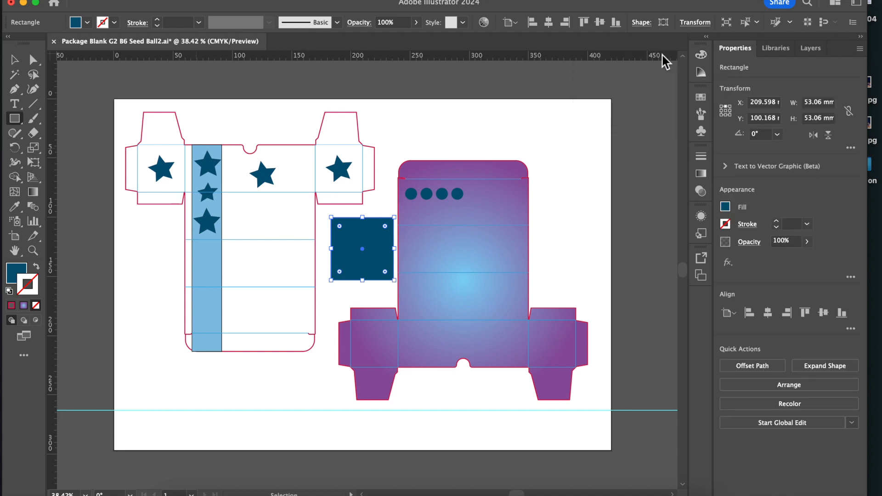
Generate a vector graphic in the square from the prompt "Logo seed ball rice globe".
left_click(14, 60)
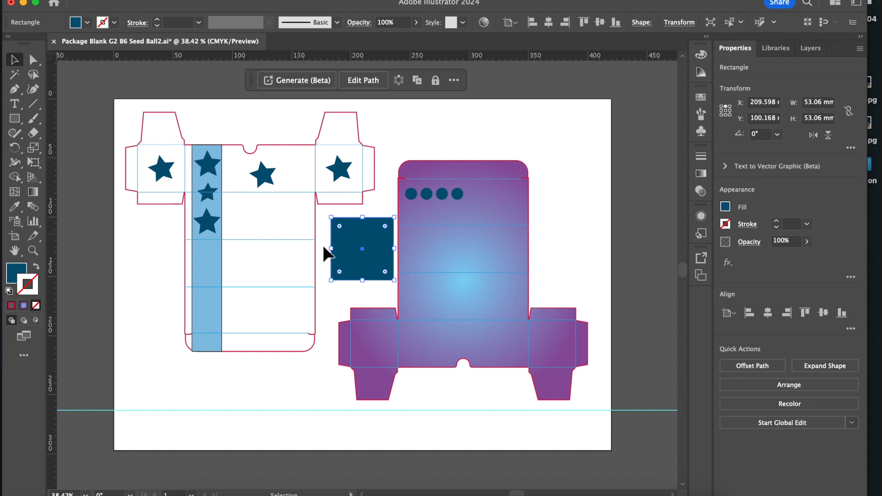
left_click(312, 83)
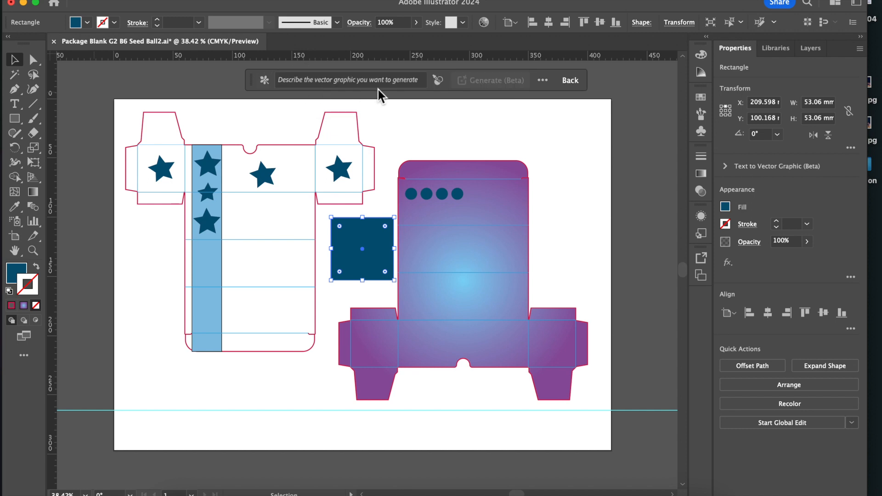
left_click(364, 84)
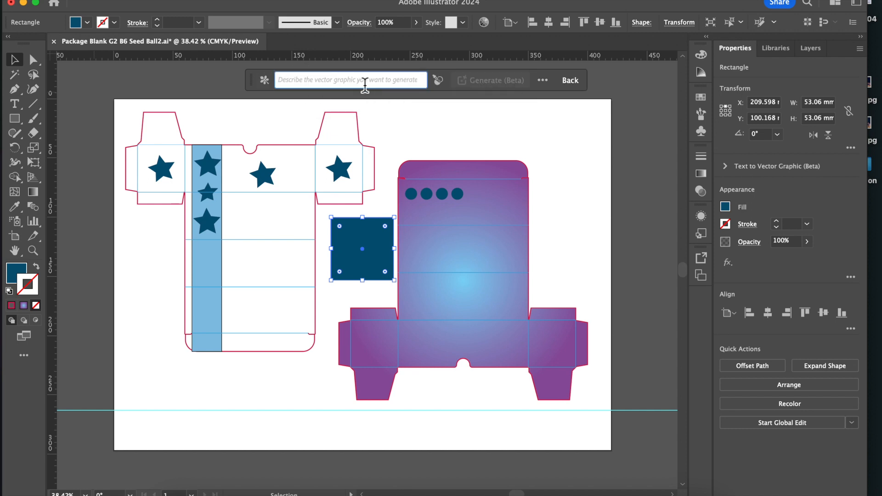
type("Logo")
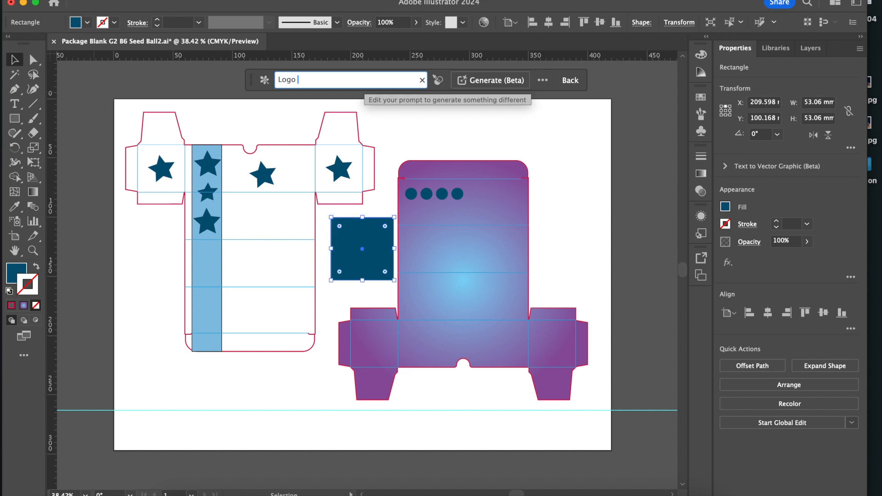
type(" seed ball rice")
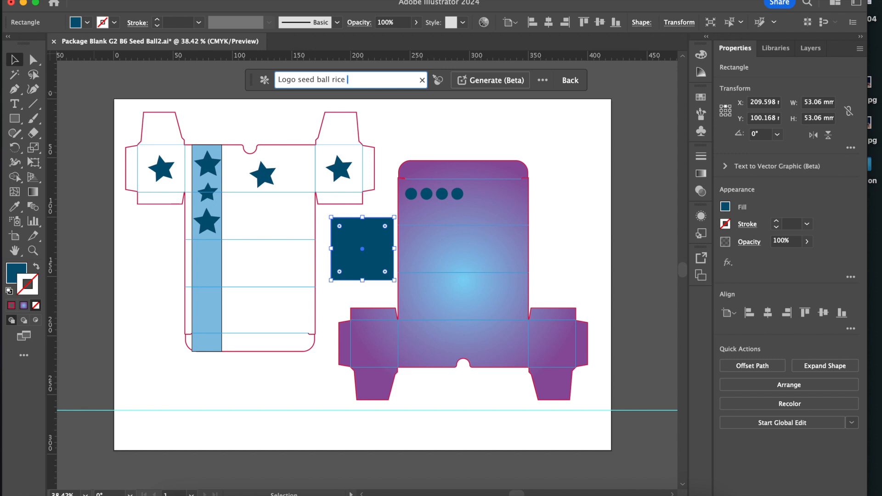
type("globe")
key("Return")
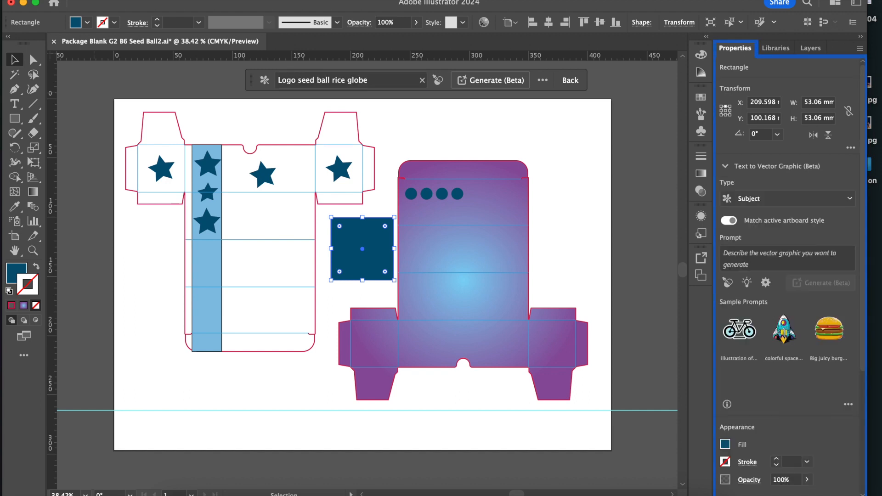
left_click(492, 79)
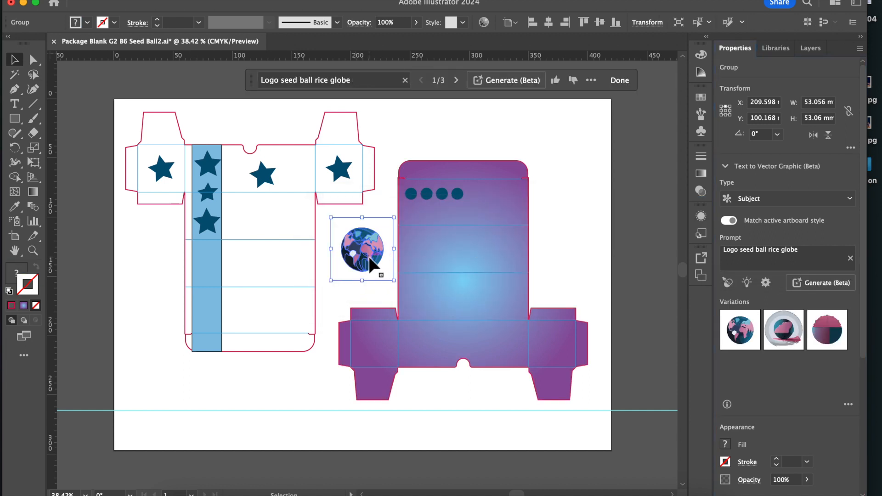
Change the prompt to "Logo seed ball rice sprout watercolor style" and generate new variations of the graphic.
scroll(363, 269, "up", 3)
scroll(343, 273, "up", 8)
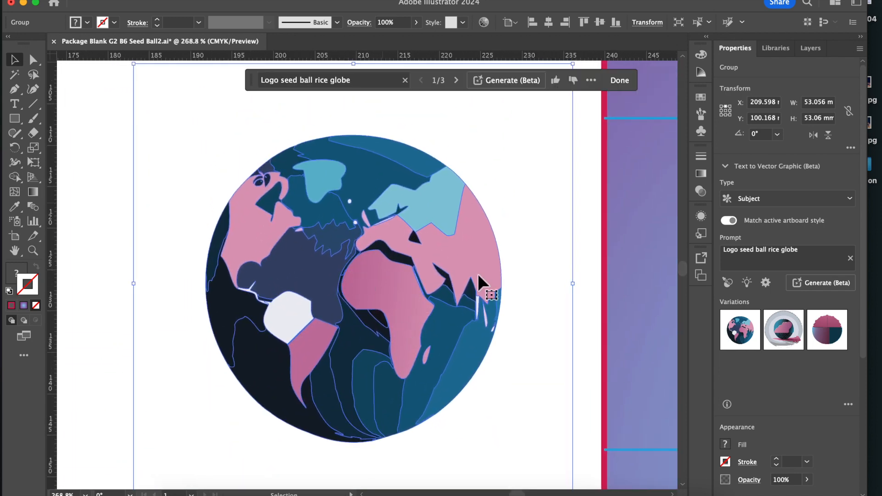
left_click(796, 254)
double_click(790, 250)
key("BackSpace")
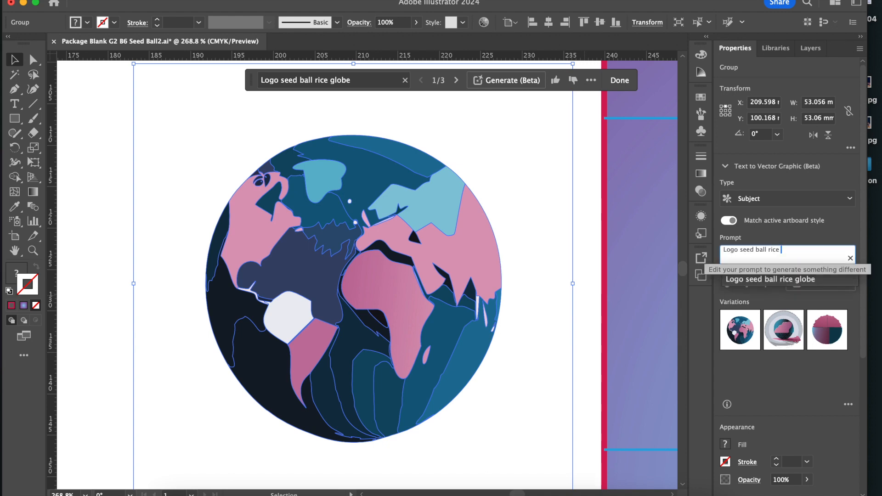
type("sprout watercolor style")
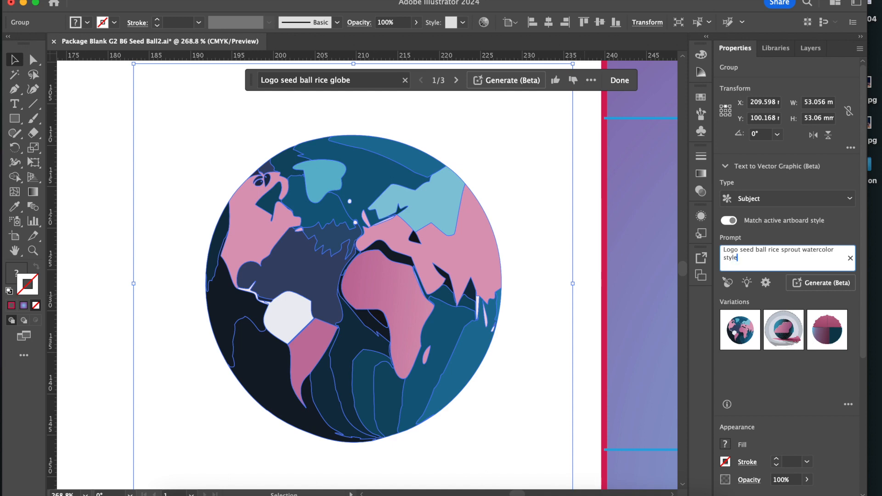
key("Return")
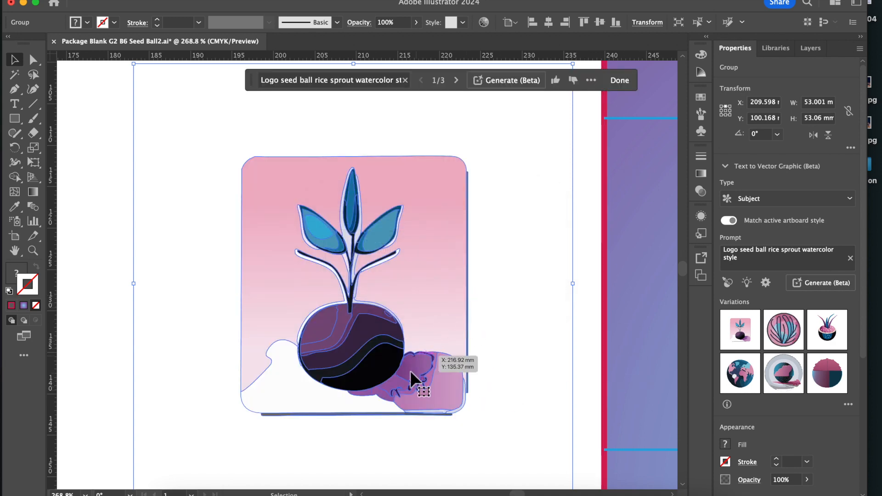
Compare the new variations and apply the third one, the sprout growing from a bowl, then deselect it.
left_click(783, 332)
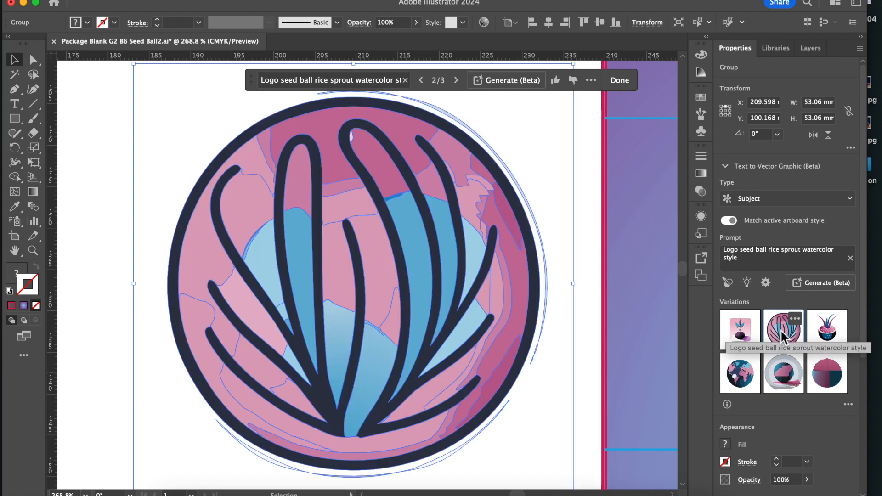
left_click(828, 334)
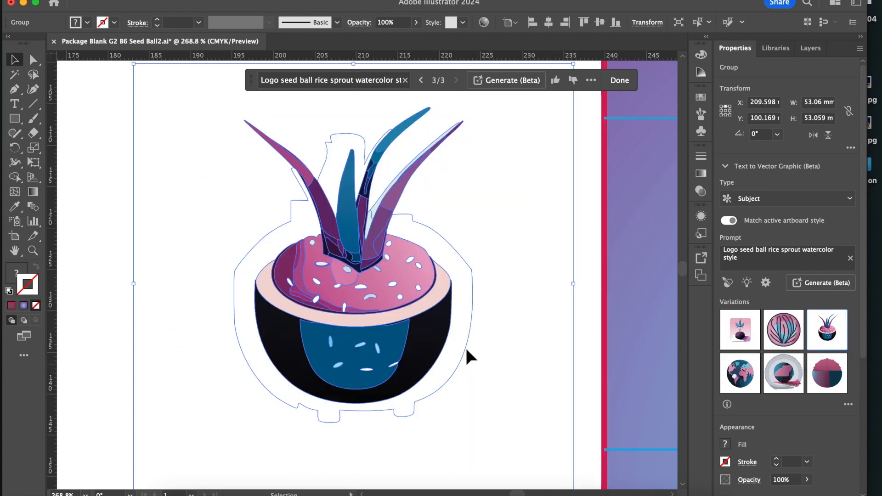
scroll(467, 350, "down", 5)
scroll(466, 353, "down", 2)
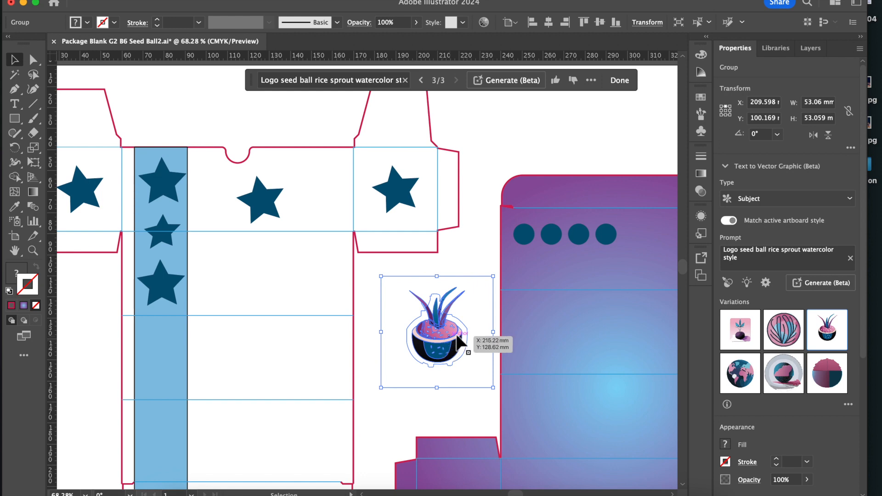
left_click(459, 237)
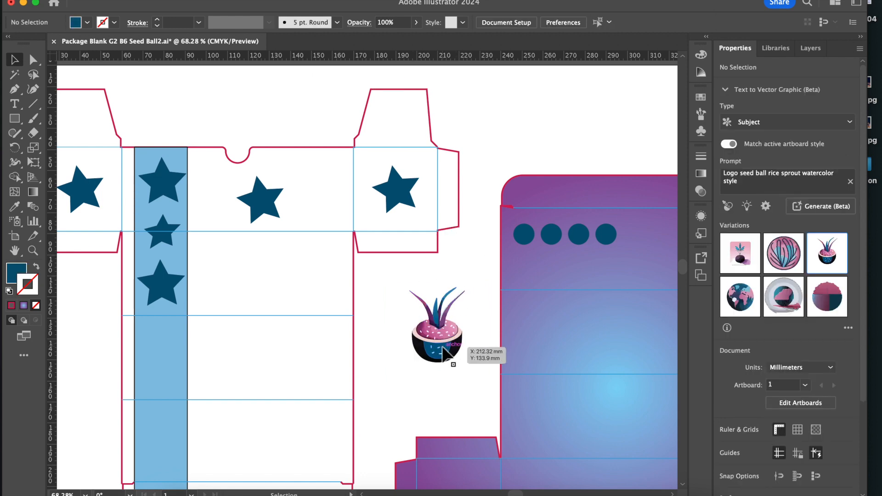
Move the bowl graphic onto the gradient package and place a copy right of the row of circles.
left_click_drag(444, 354, 628, 354)
scroll(626, 354, "right", 5)
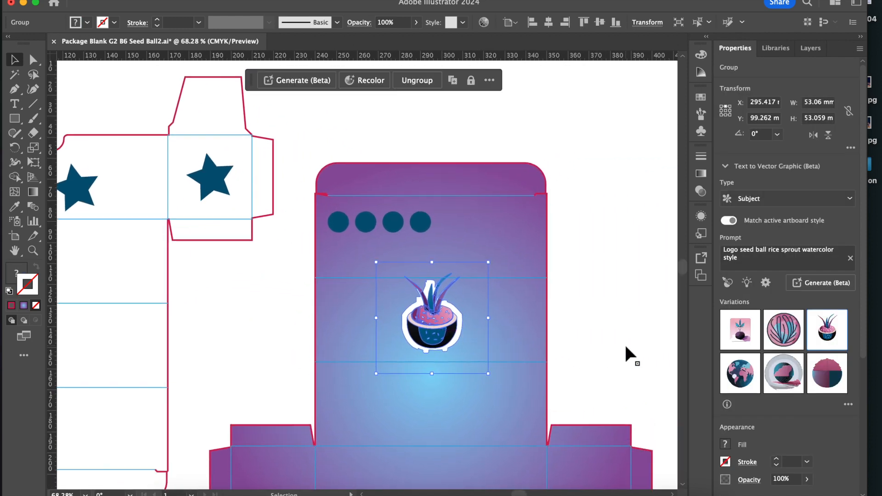
key("ctrl+v")
left_click_drag(392, 278, 484, 241)
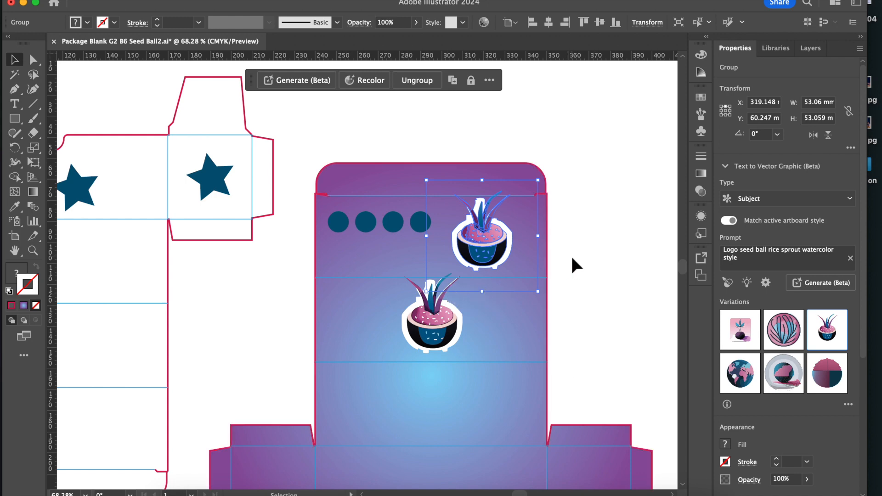
Hide the two white backing shapes inside the group of the bowl graphic beside the row of circles.
left_click(810, 48)
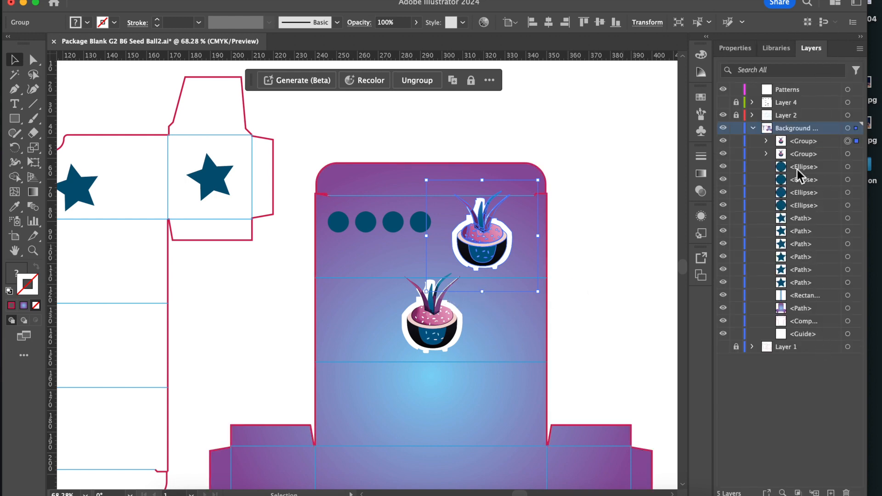
left_click(766, 141)
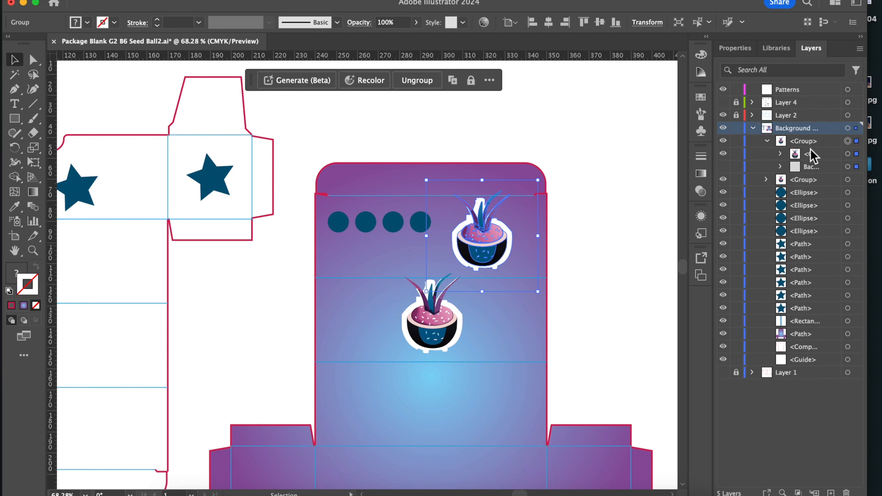
left_click(780, 154)
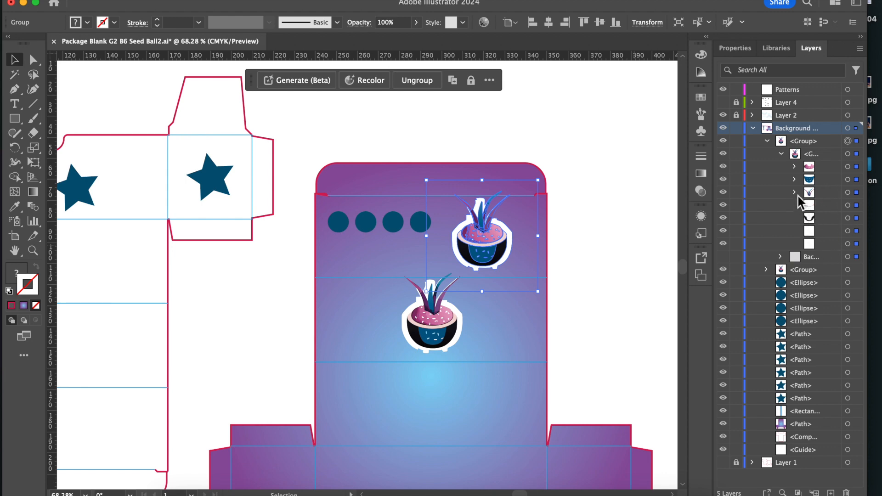
left_click(848, 244)
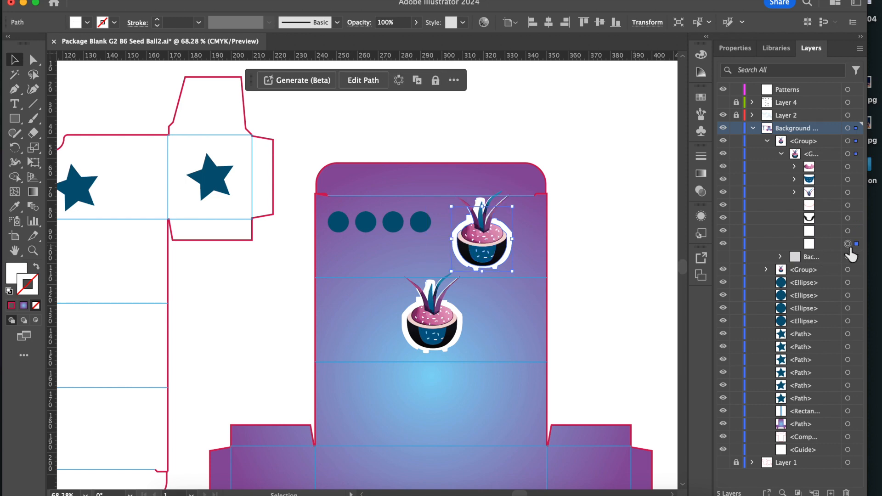
left_click(848, 231)
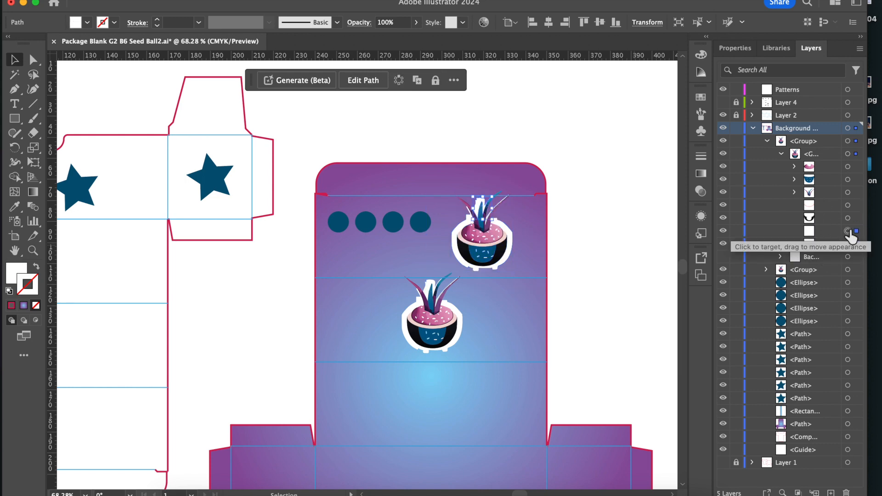
left_click(848, 244)
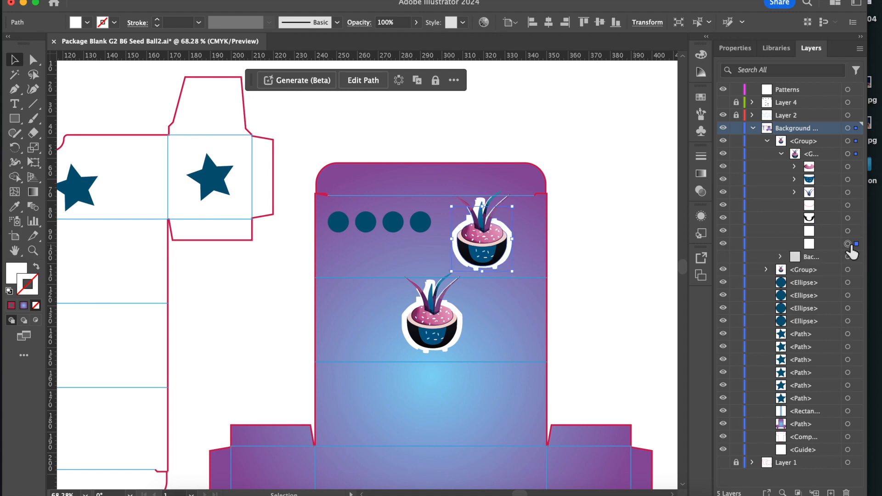
left_click(724, 244)
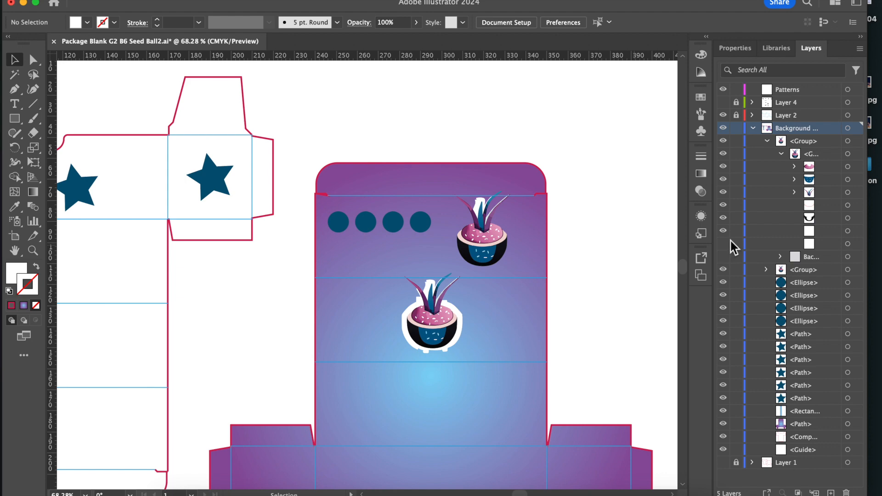
left_click(724, 231)
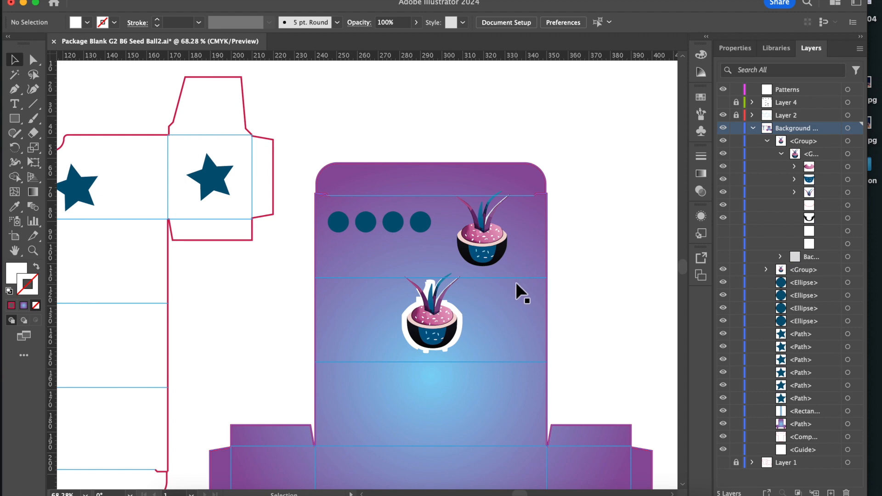
Change the fill of the blue panel on the front of that bowl to green 038437.
scroll(515, 282, "up", 6)
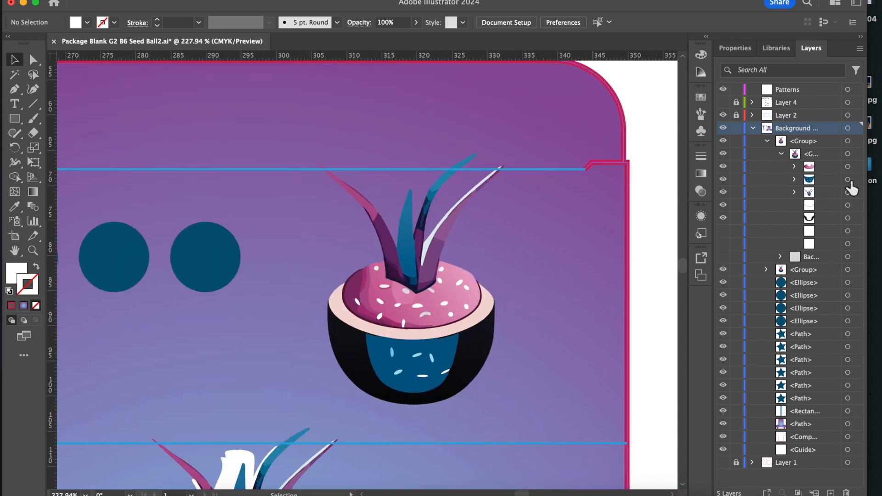
left_click(793, 179)
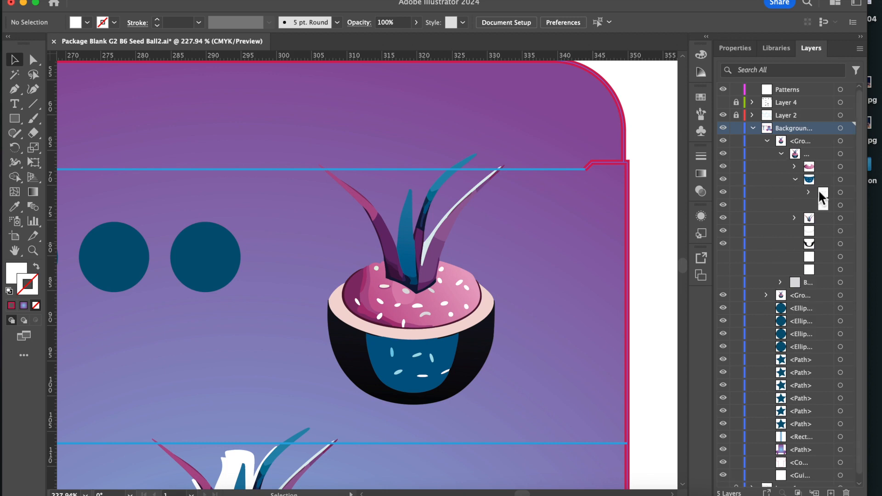
left_click(840, 206)
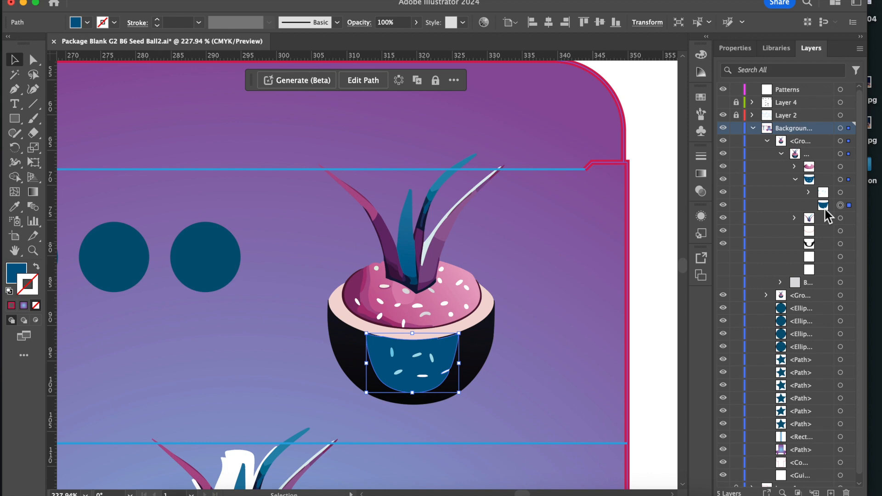
left_click(14, 276)
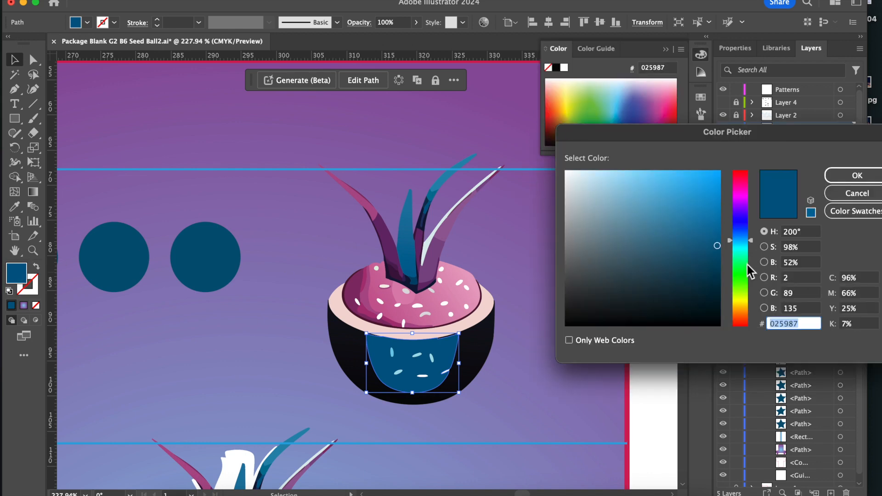
left_click(747, 265)
left_click(855, 177)
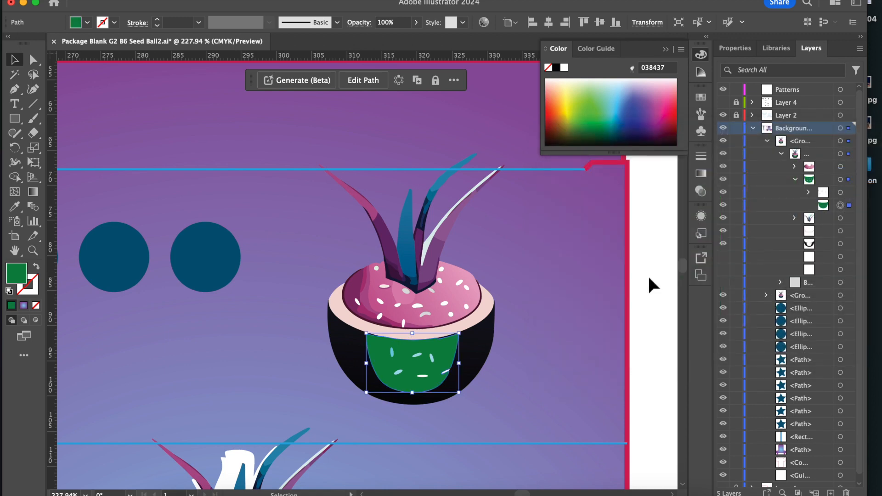
Apply Generative Recolor to the pink seed mound with the prompt "recolor with greens and browns" and choose the second variation.
left_click(794, 167)
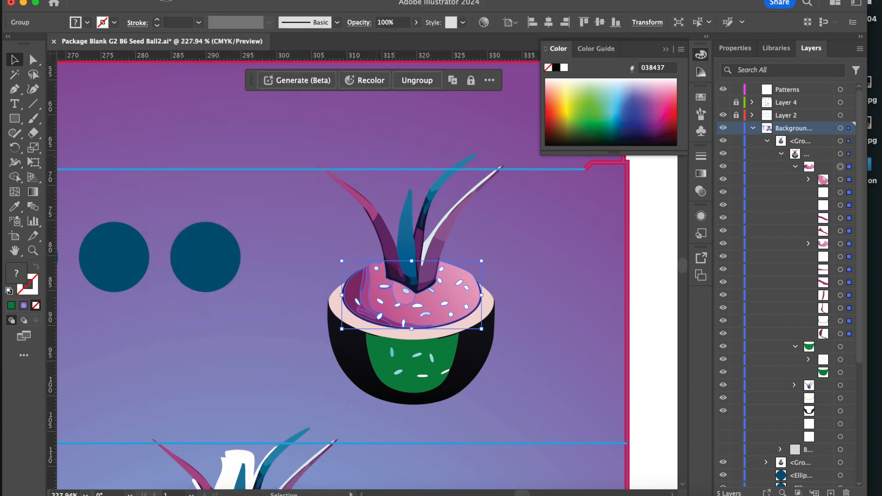
left_click(179, 14)
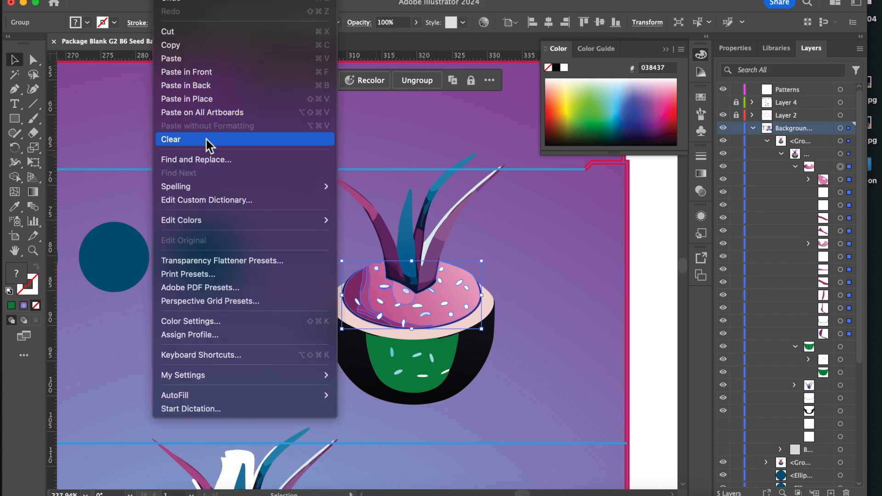
mouse_move(215, 226)
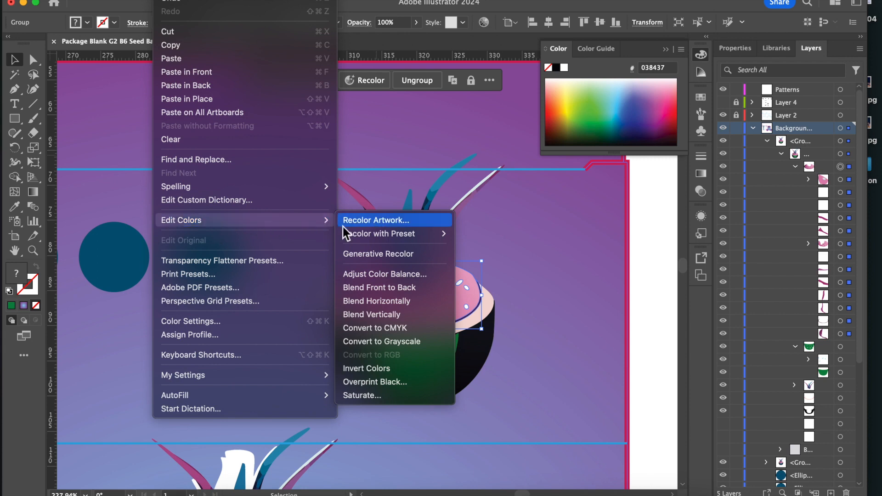
left_click(380, 252)
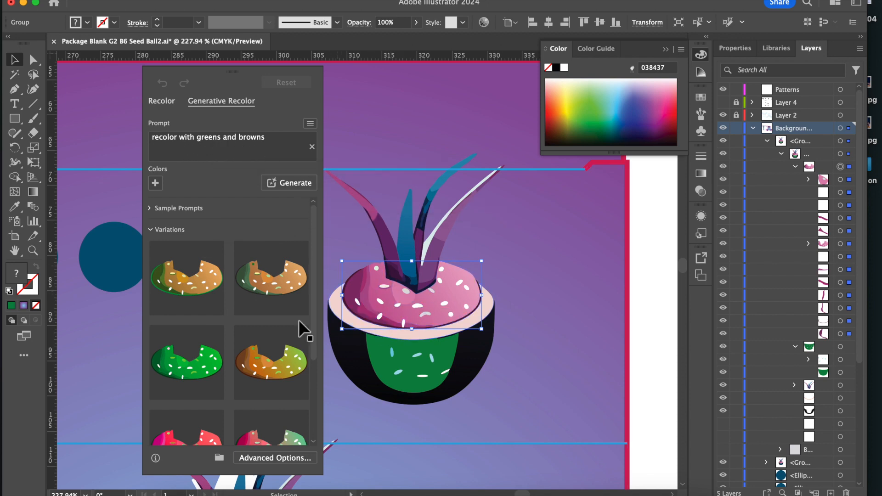
left_click(261, 288)
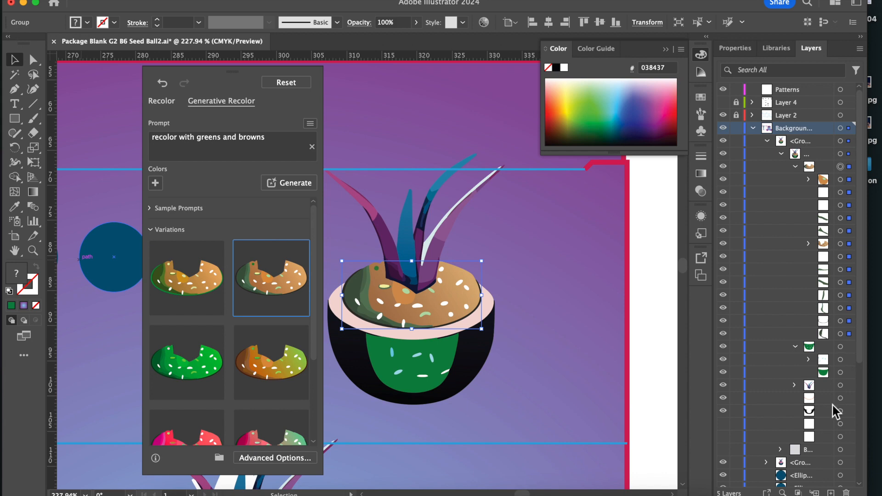
Recolor the leaf group above the mound using a single color and shift it to a saturated green.
left_click(840, 386)
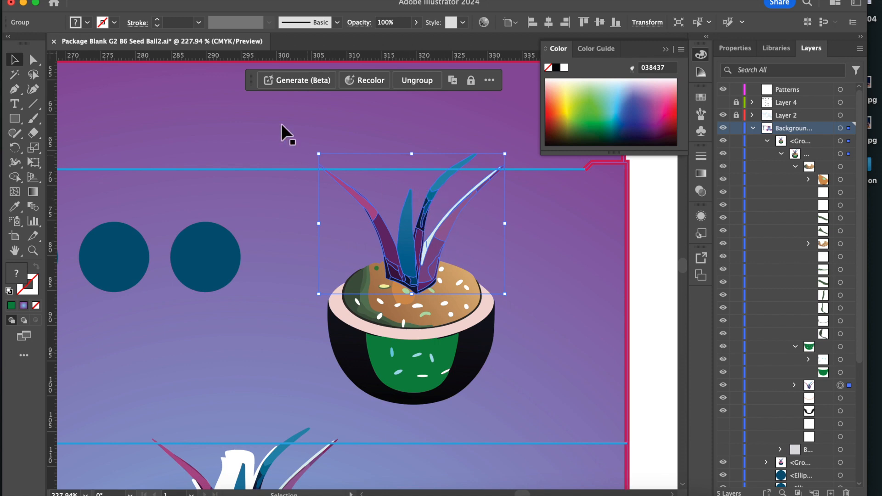
left_click(369, 83)
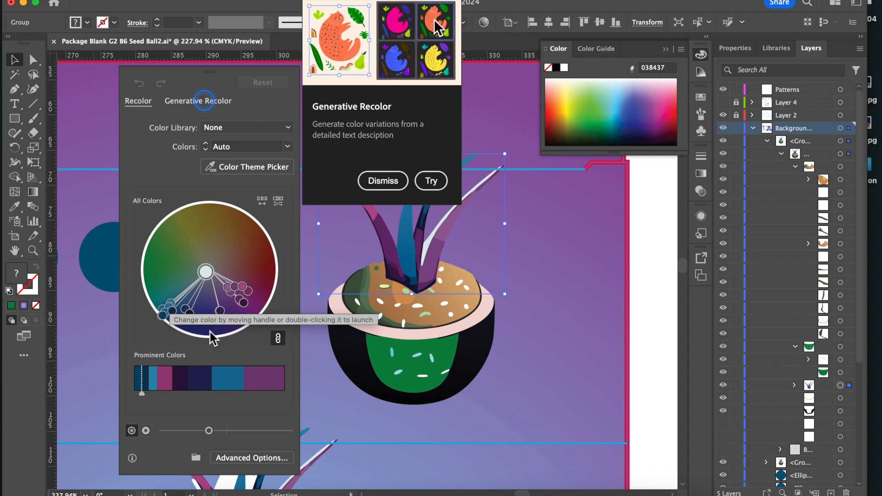
left_click(266, 166)
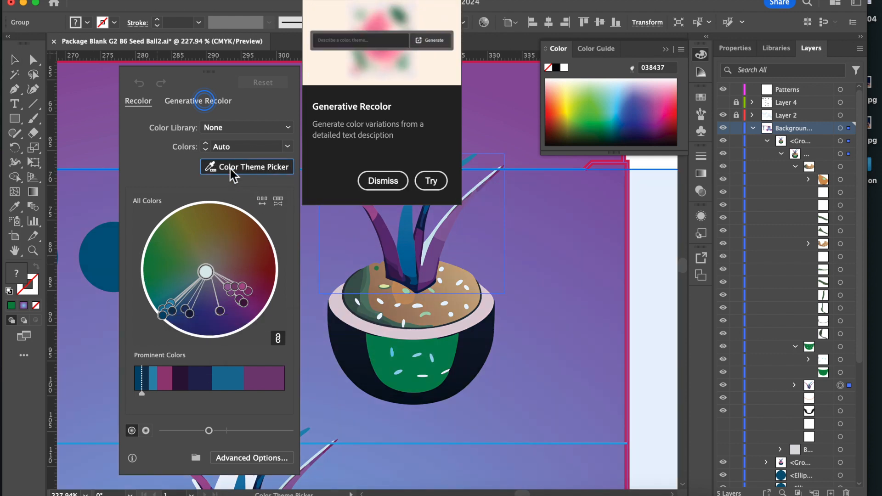
left_click(287, 147)
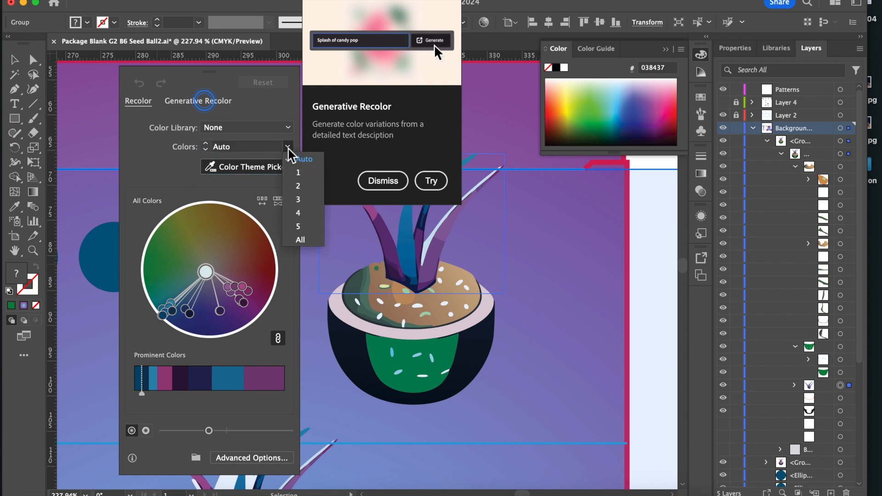
left_click(297, 176)
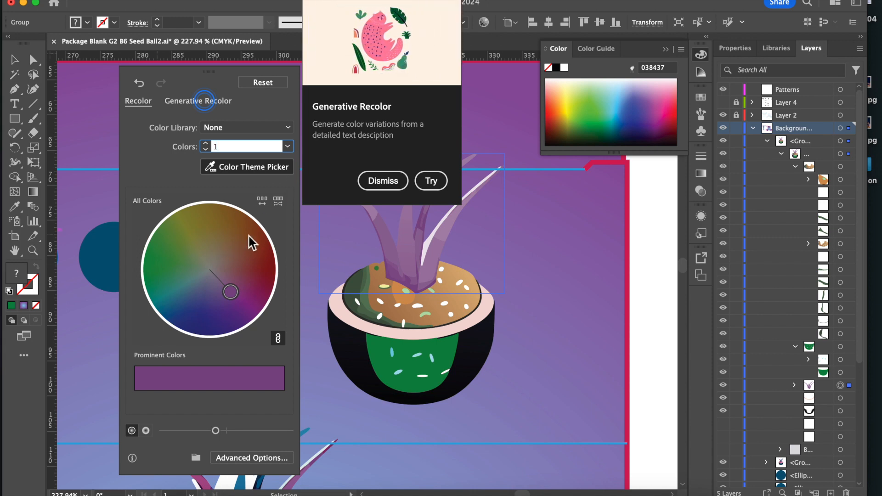
left_click_drag(231, 292, 157, 266)
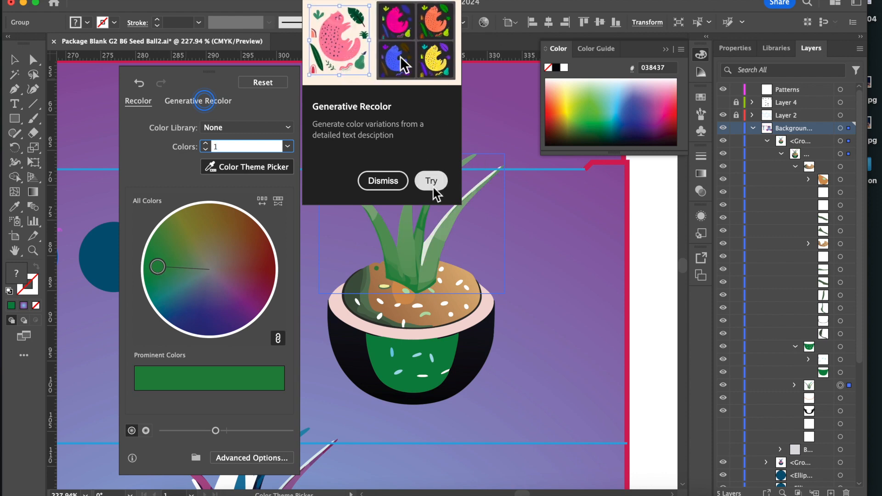
left_click(386, 182)
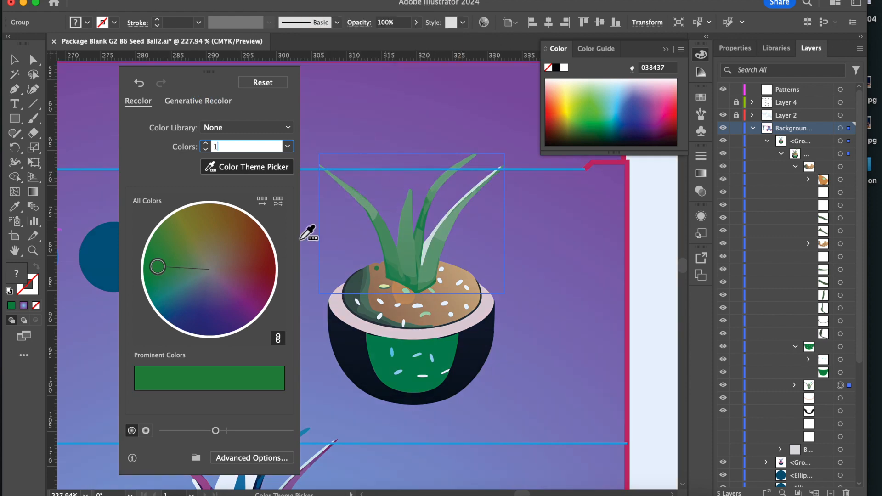
mouse_move(161, 264)
left_mouse_down()
mouse_move(192, 267)
mouse_move(147, 266)
left_mouse_up()
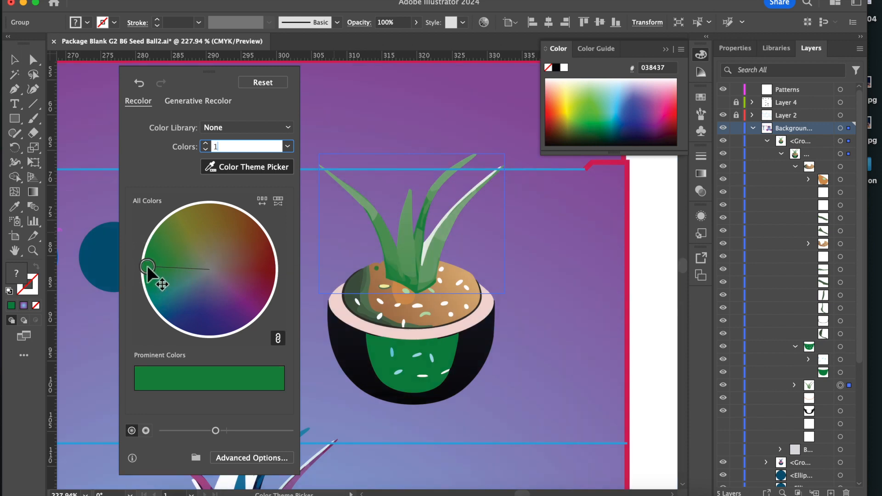
Recolor the leaves with three colors, shifting them to gold and two greens.
left_click(289, 146)
left_click(303, 200)
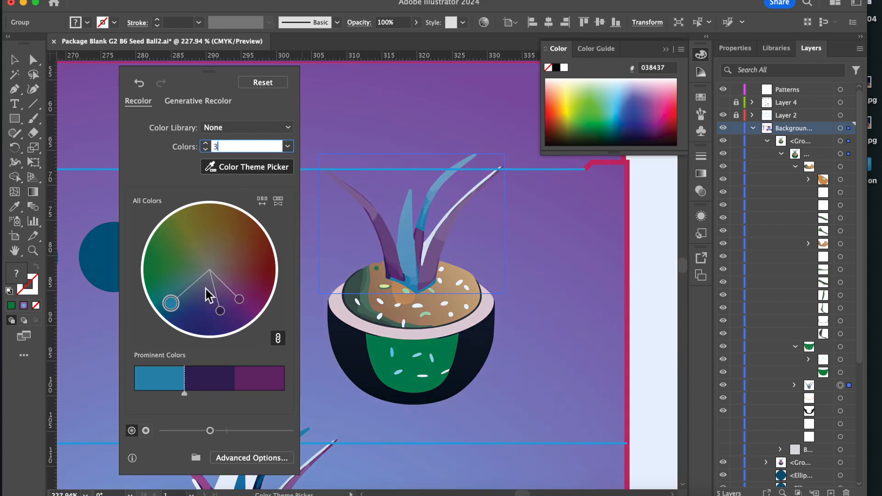
left_click_drag(173, 303, 153, 266)
left_click_drag(183, 310, 152, 278)
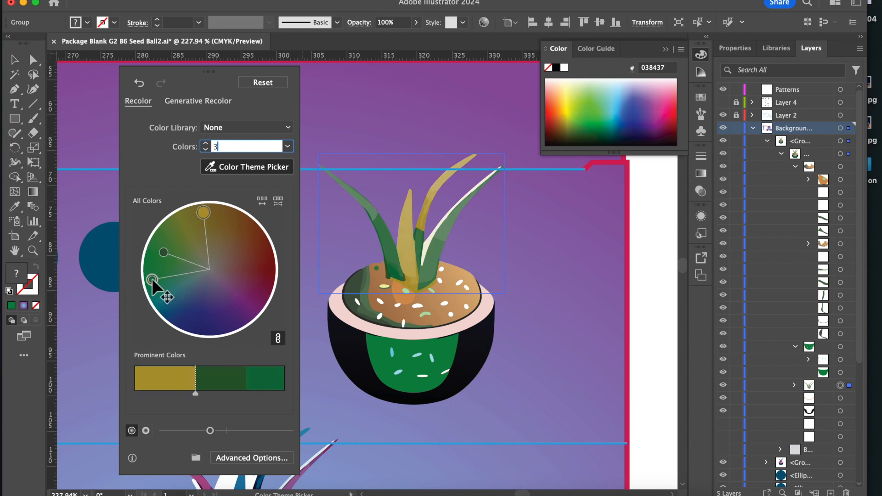
Reduce the leaves to two colors, brown and green, and adjust how the colors are distributed and their proportions.
left_click(287, 147)
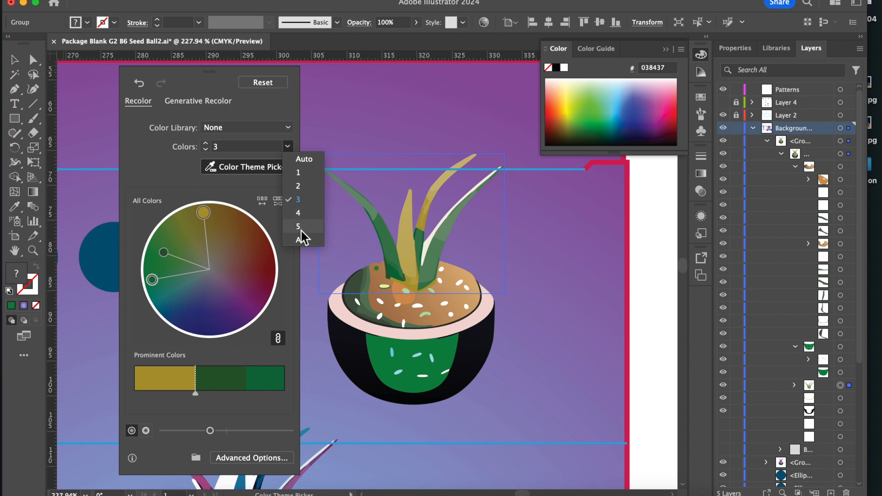
left_click(304, 185)
left_click_drag(189, 310, 169, 243)
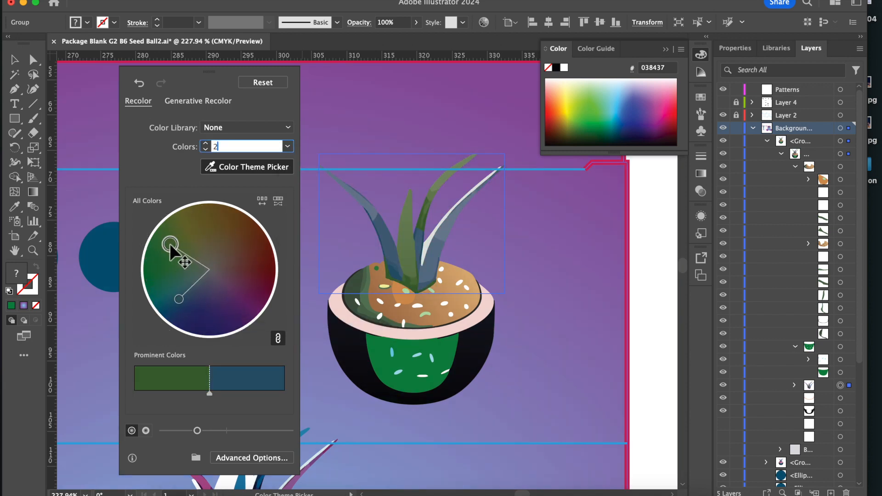
left_click_drag(180, 299, 172, 260)
left_click(266, 199)
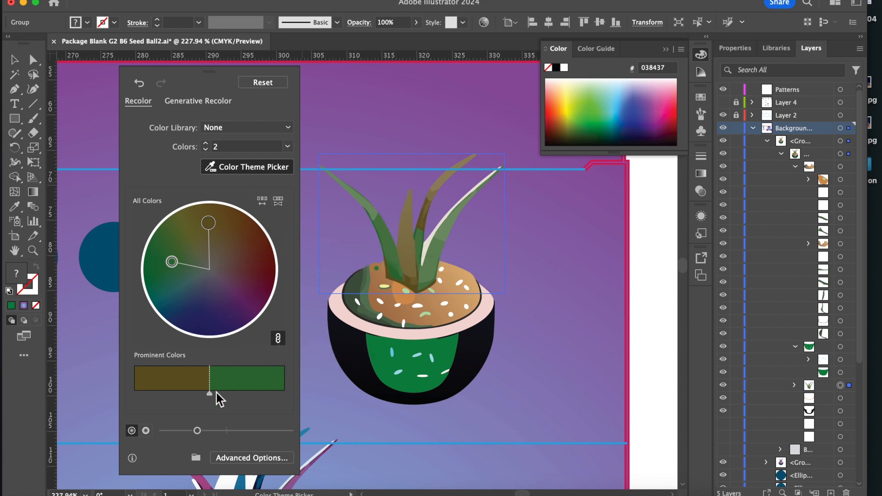
left_click_drag(210, 394, 187, 393)
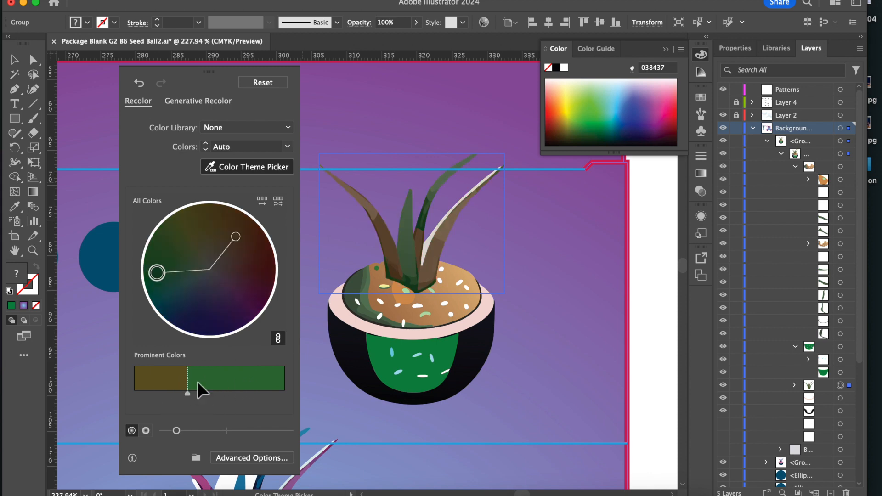
left_click_drag(189, 395, 198, 397)
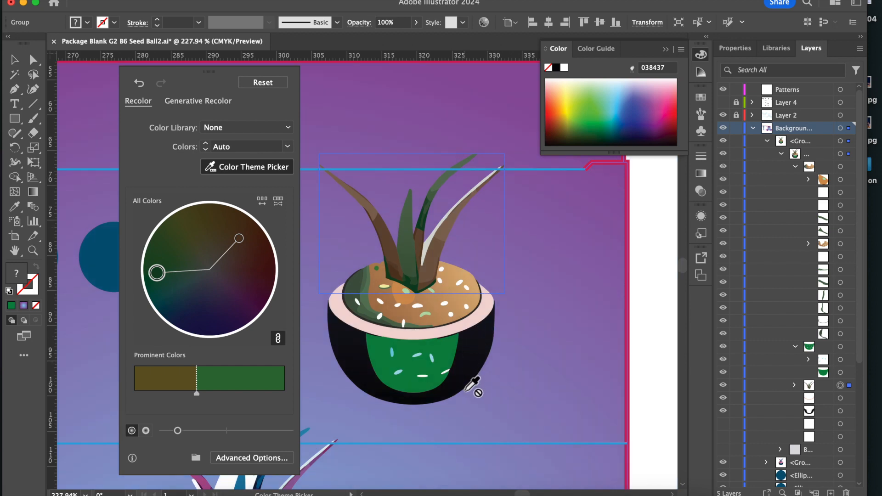
Fill the black outer bowl of the recolored plant with dark blue #074c6b.
left_click(841, 411)
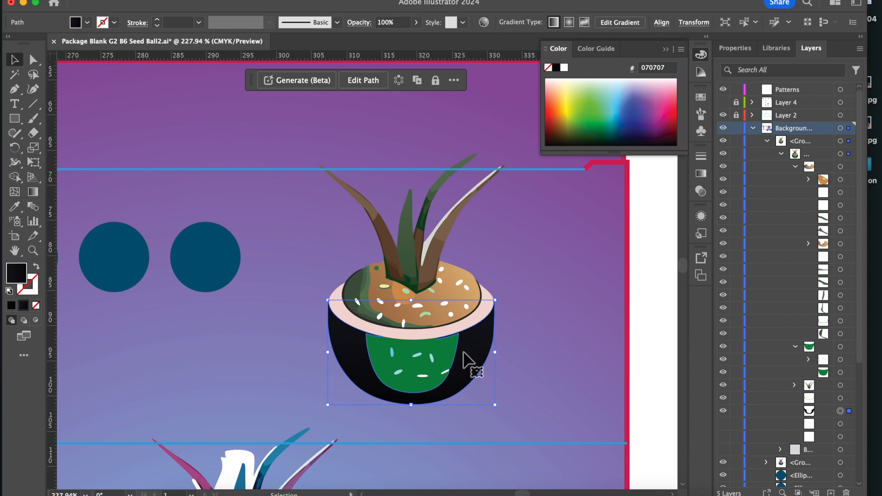
double_click(16, 275)
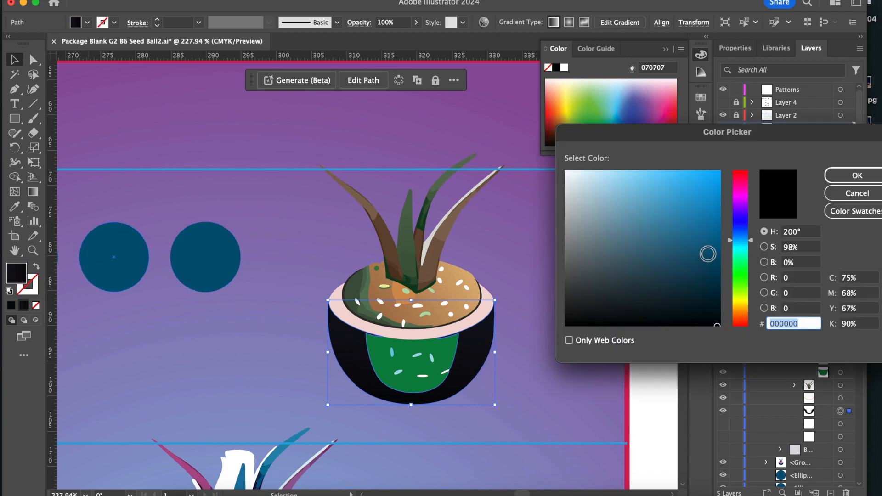
left_click(715, 254)
left_click(711, 260)
left_click(839, 179)
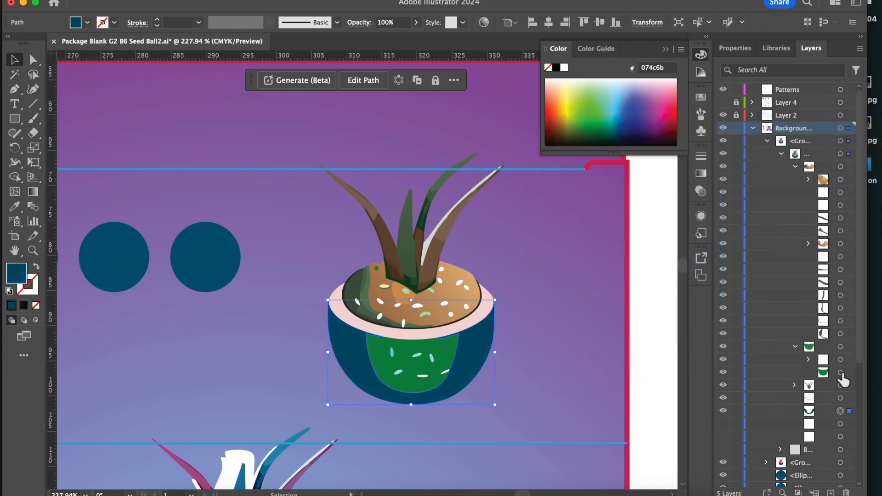
Fill the green inner section on the front of the bowl with brown #724e22.
left_click(840, 346)
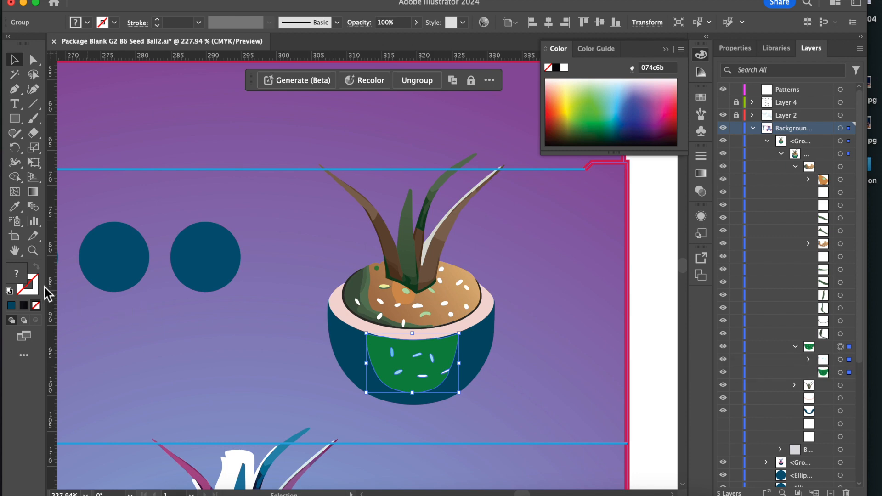
left_click(841, 373)
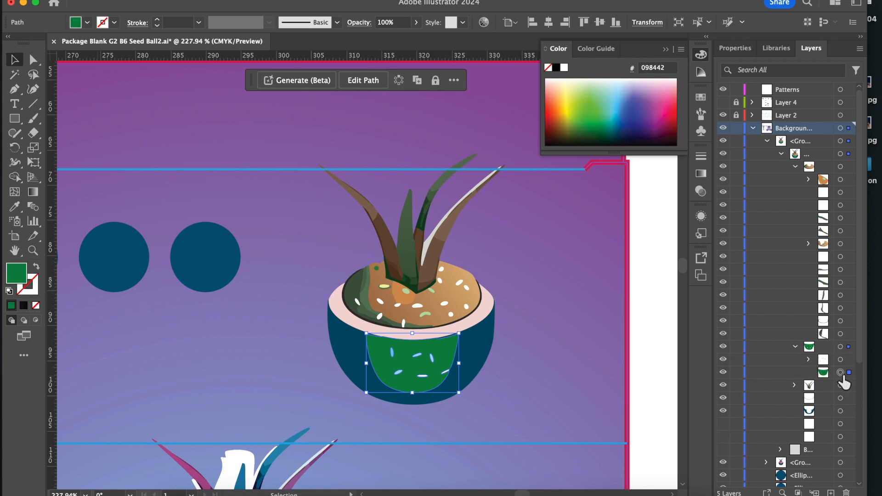
double_click(21, 277)
left_click_drag(742, 277, 741, 309)
left_click(688, 268)
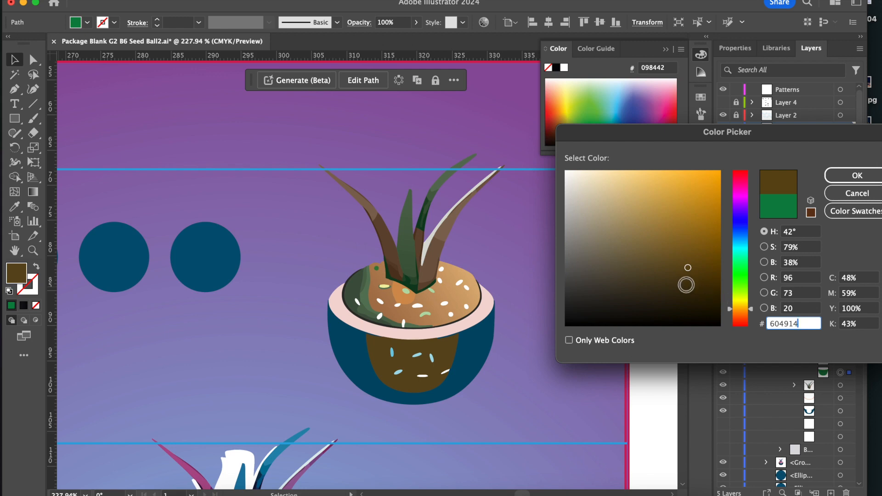
mouse_move(733, 309)
left_mouse_down()
mouse_move(732, 319)
mouse_move(734, 310)
left_mouse_up()
left_click(685, 265)
left_click_drag(684, 265, 674, 257)
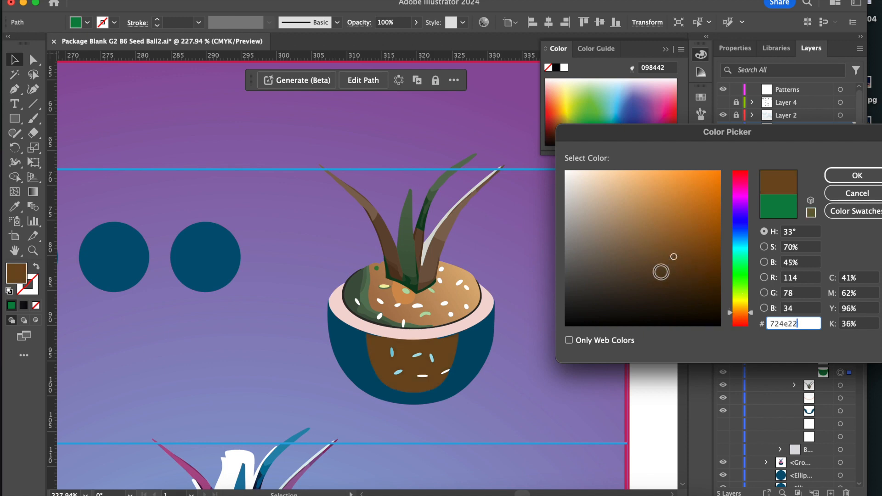
left_click(857, 177)
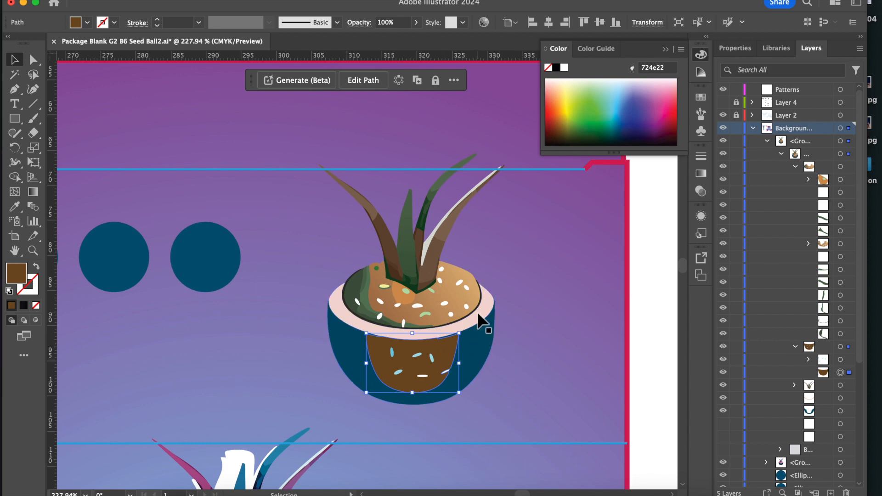
Draw a brown-filled circle about 43 mm across over the recolored plant, undoing the small stray ellipse.
scroll(249, 313, "down", 5)
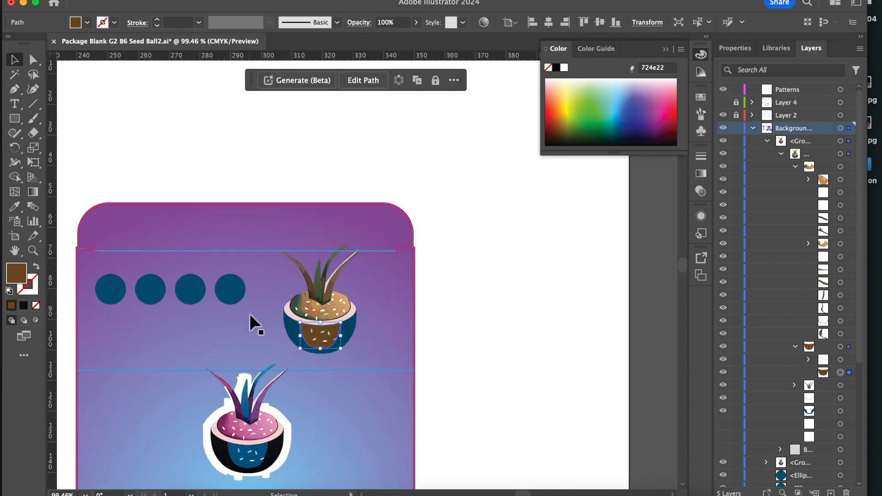
scroll(250, 313, "down", 4)
scroll(249, 313, "left", 3)
left_click(519, 321)
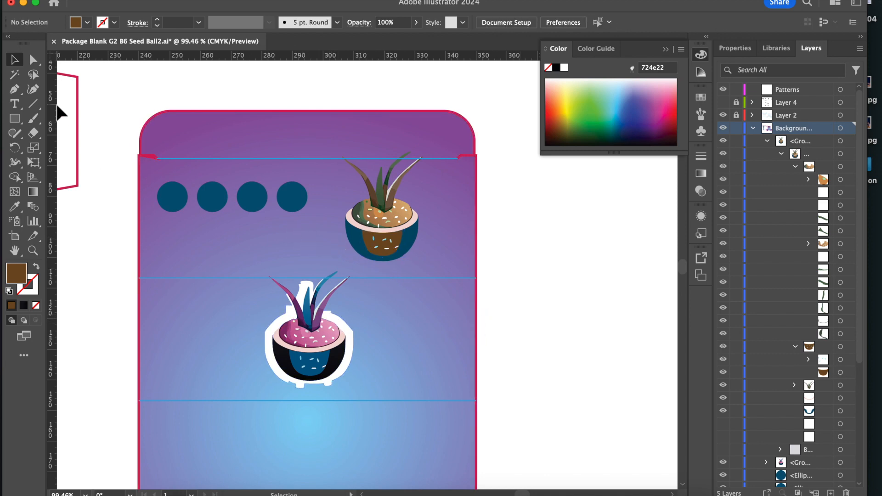
left_click(22, 105)
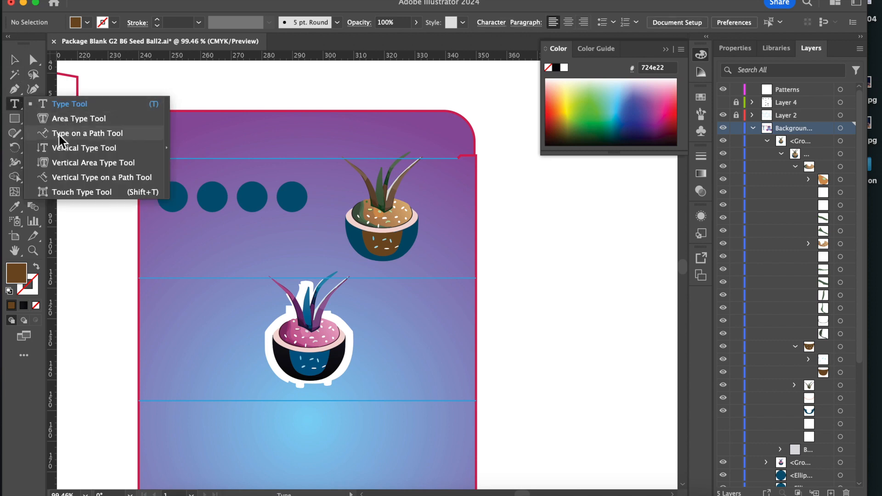
left_click(14, 132)
left_click(16, 121)
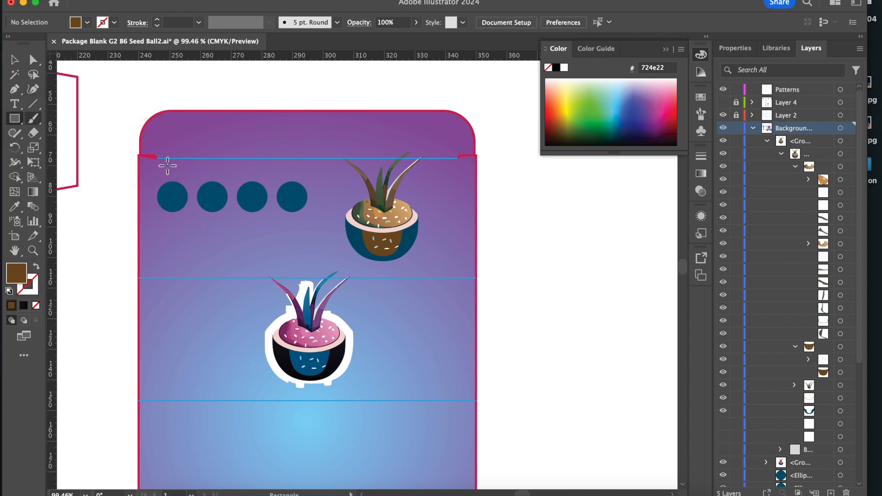
left_click(15, 121)
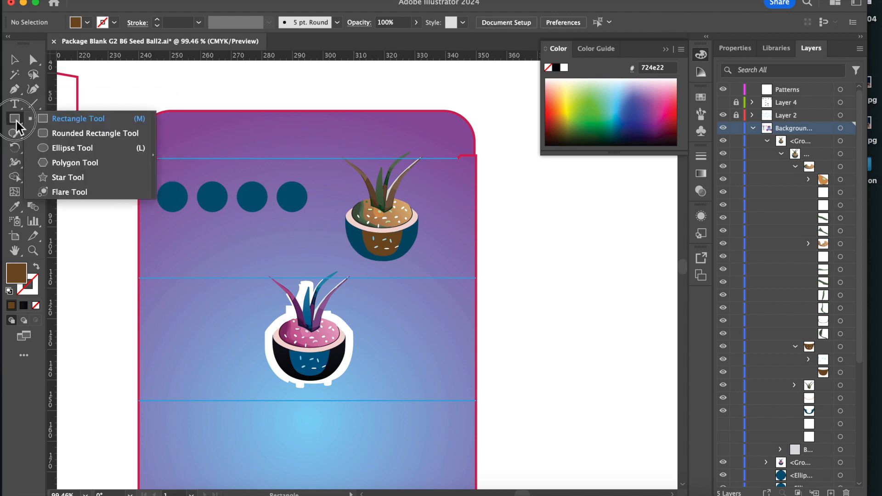
left_click(58, 148)
left_click_drag(326, 160, 458, 293)
left_click_drag(421, 247, 411, 226)
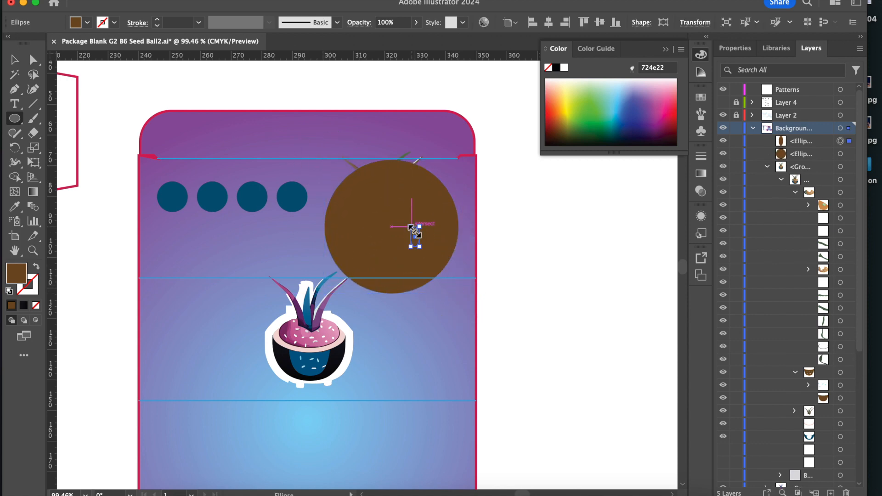
key("super+z")
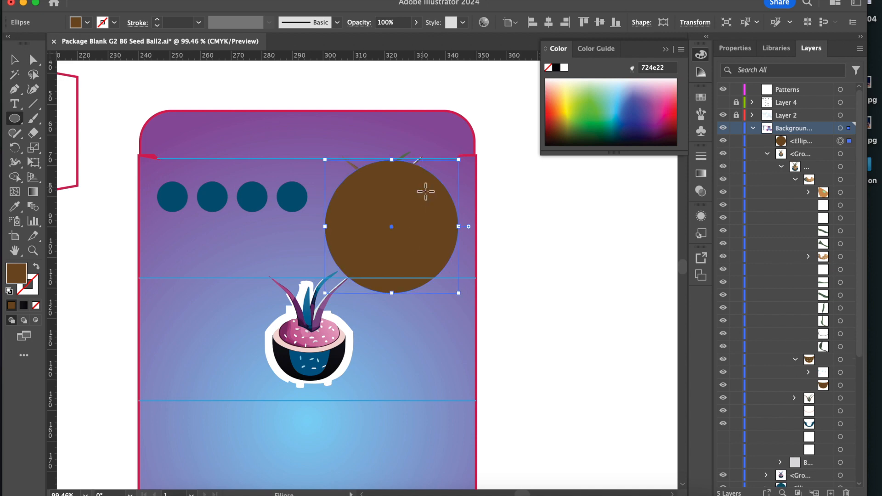
Center the large circle around the recolored plant and swap its fill and stroke so only the brown outline remains.
left_click(15, 60)
left_click_drag(404, 200, 396, 185)
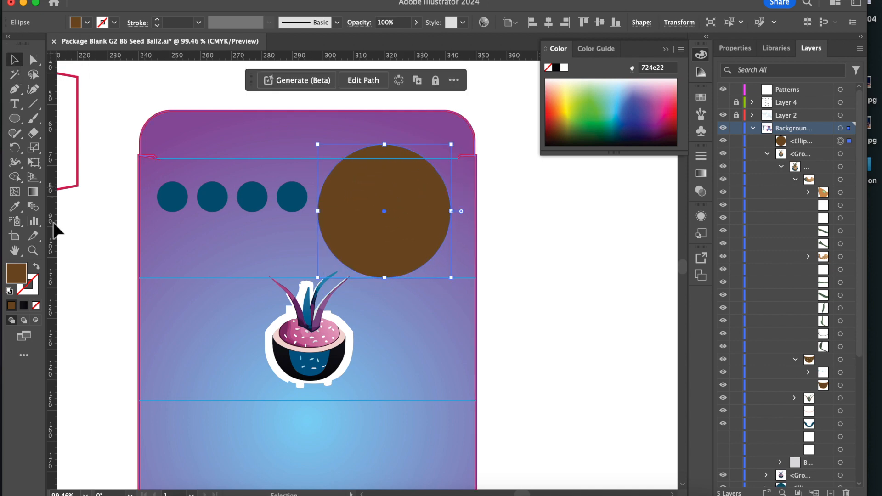
left_click(36, 266)
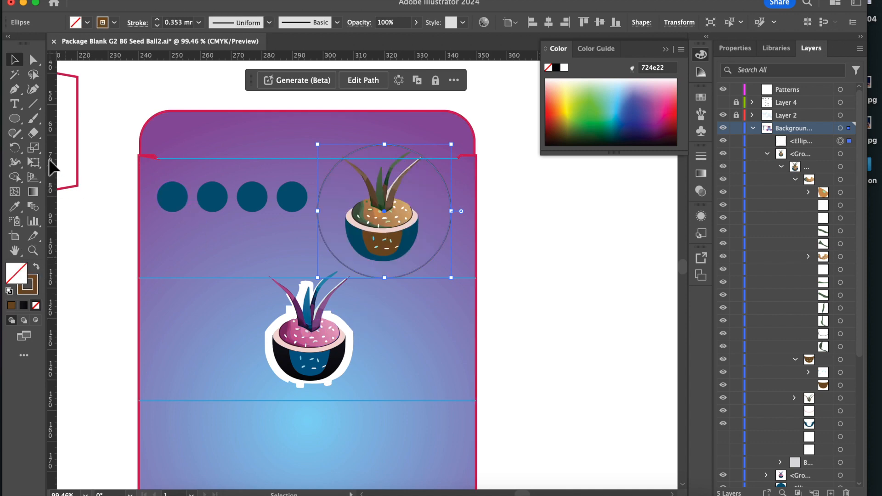
Add the path text "Seed Ball Rice Sprout" along the circle, starting at its left side.
left_click(18, 105)
left_click_drag(20, 105, 86, 136)
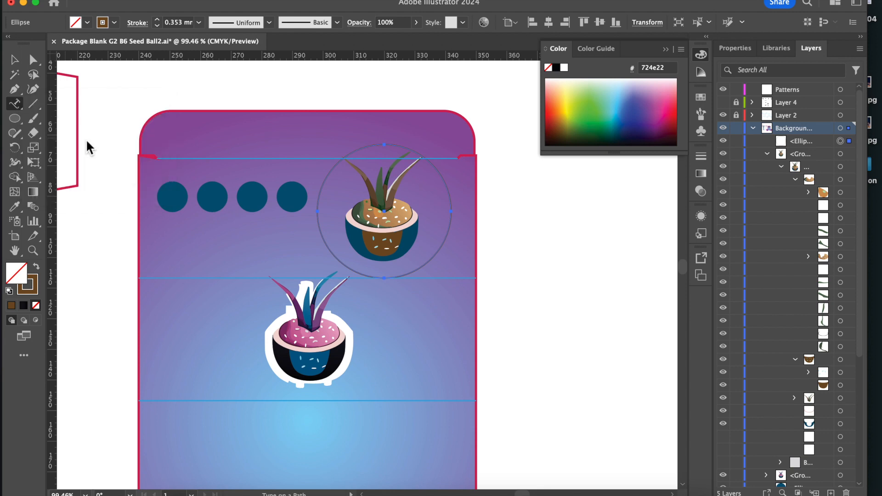
left_click(320, 211)
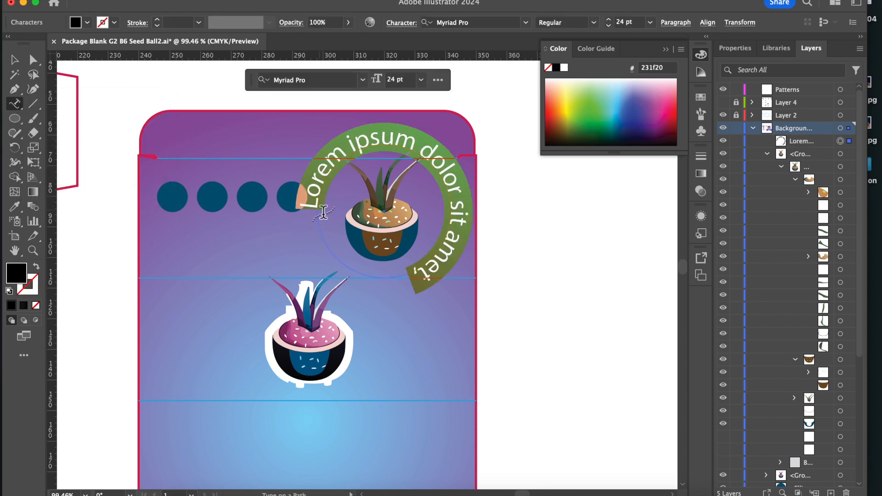
type("Seed Ball Rice Sprout")
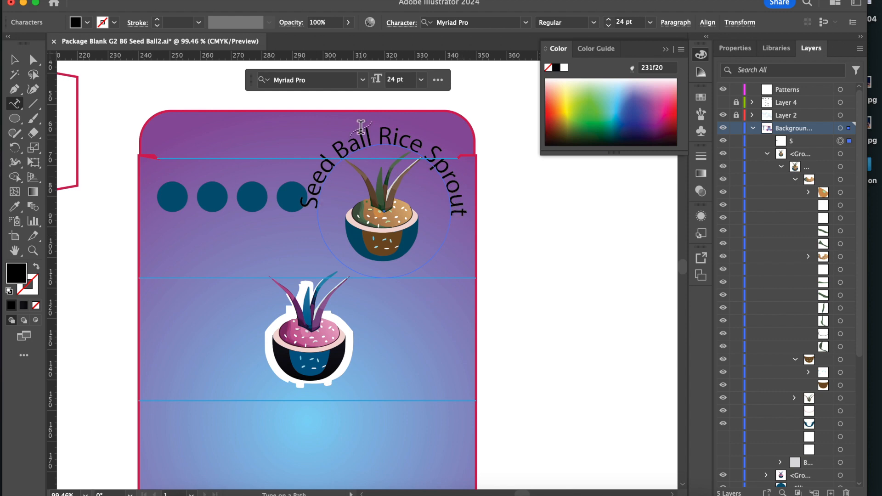
Try to change the curved text's font to Blenny Black without selecting its characters.
left_click(329, 80)
left_click(364, 80)
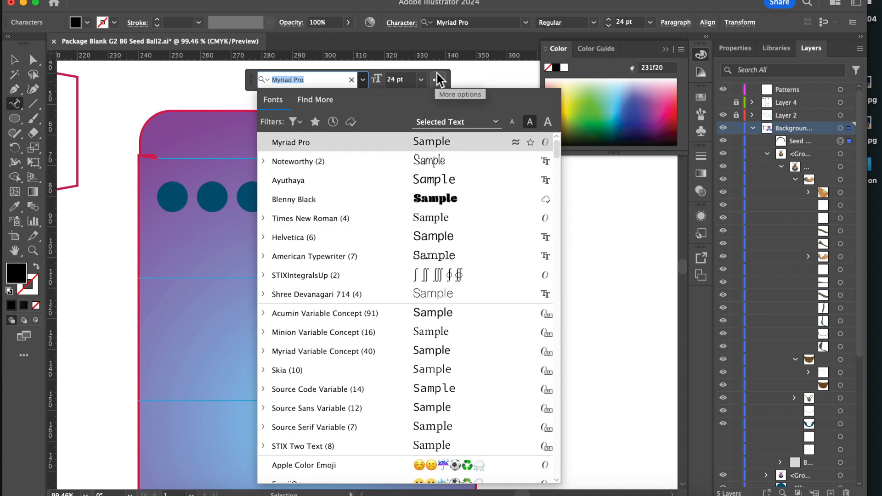
left_click(366, 79)
left_click(421, 79)
left_click(362, 80)
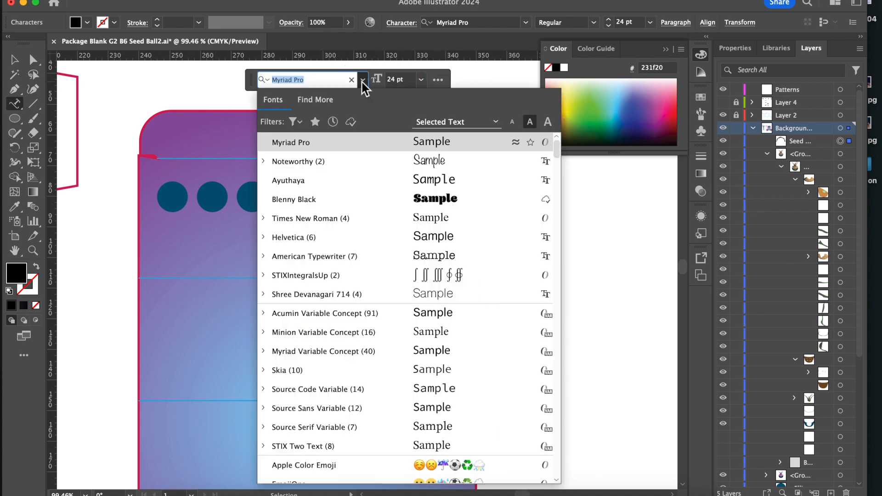
left_click(444, 200)
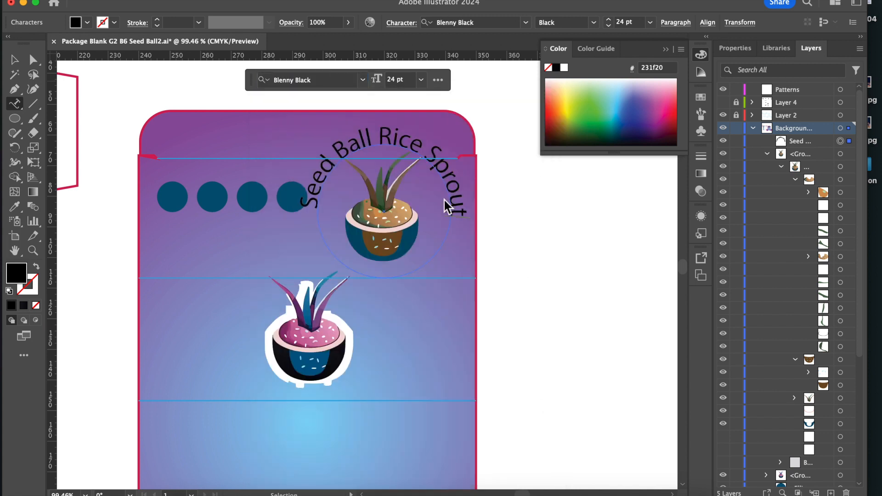
Select the whole phrase "Seed Ball Rice Sprout" and set its font to Blenny Black.
left_click_drag(304, 209, 468, 221)
left_click_drag(253, 82, 540, 264)
left_click(591, 259)
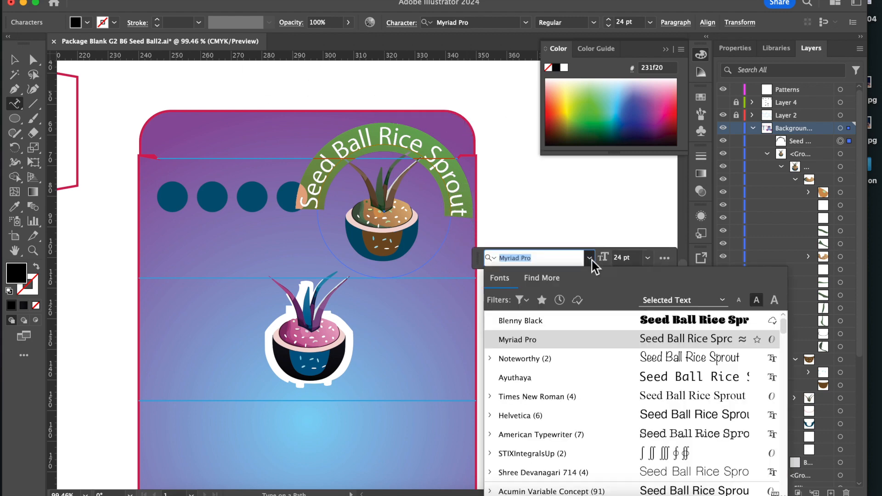
left_click(682, 320)
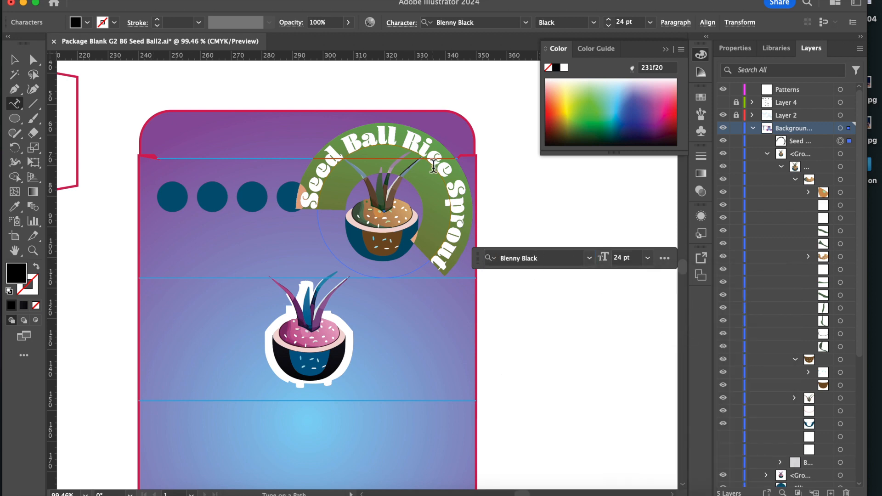
Set the curved text's font size to 20 pt and deselect it.
left_click(603, 259)
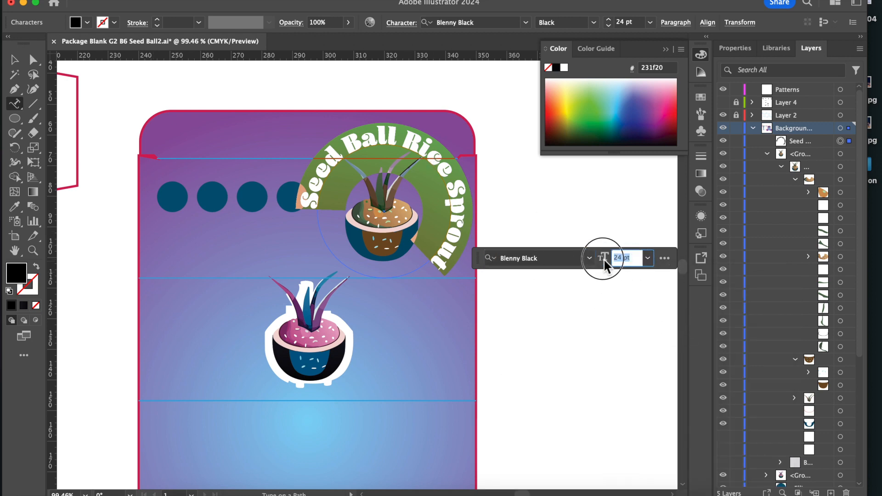
type("20")
key("Return")
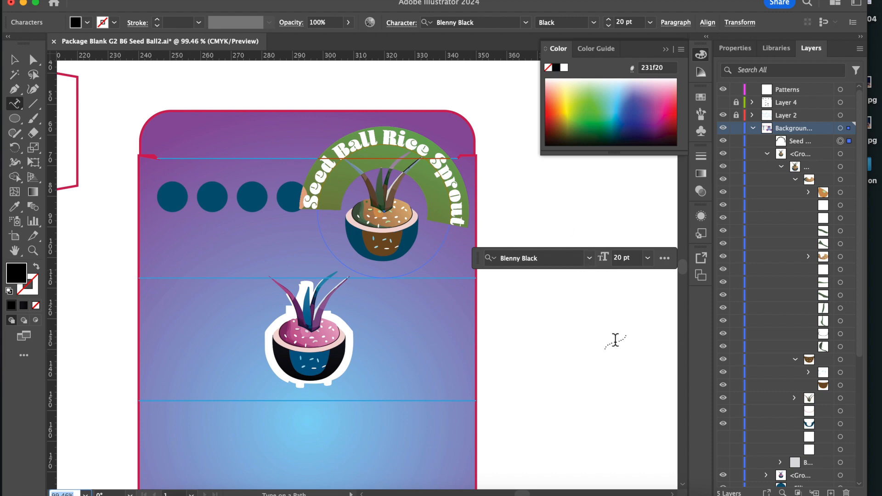
left_click(14, 59)
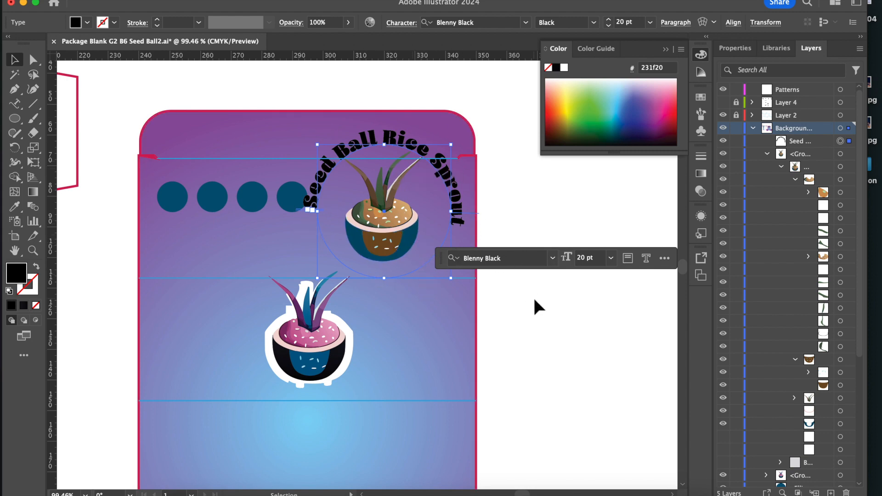
left_click(547, 332)
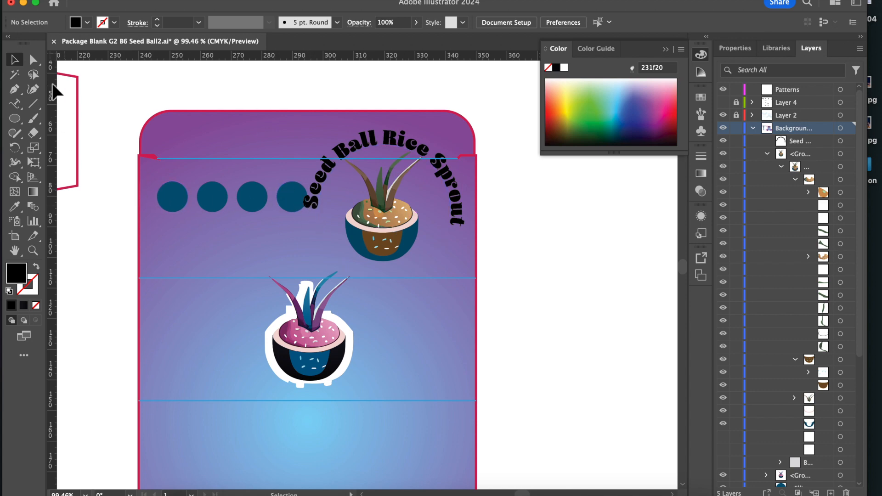
Create a small text area below the row of blue circles containing the letter "S".
left_click(17, 105)
left_click(54, 108)
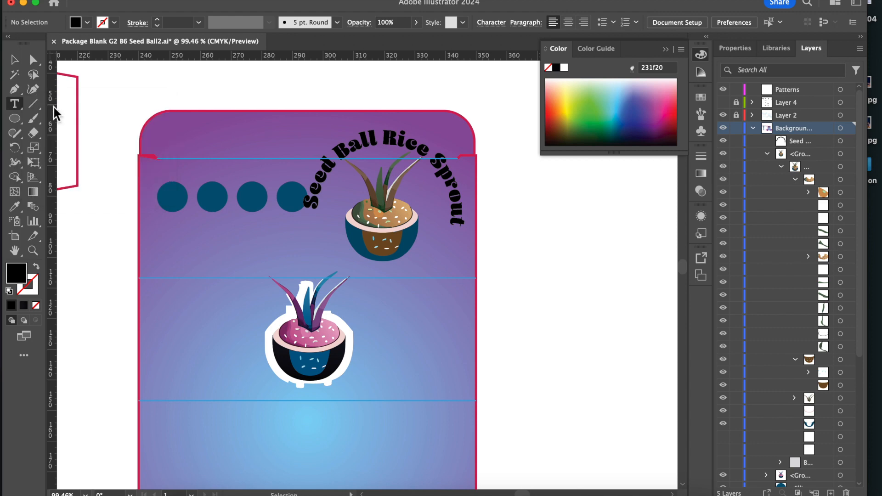
left_click_drag(178, 234, 223, 286)
type("L")
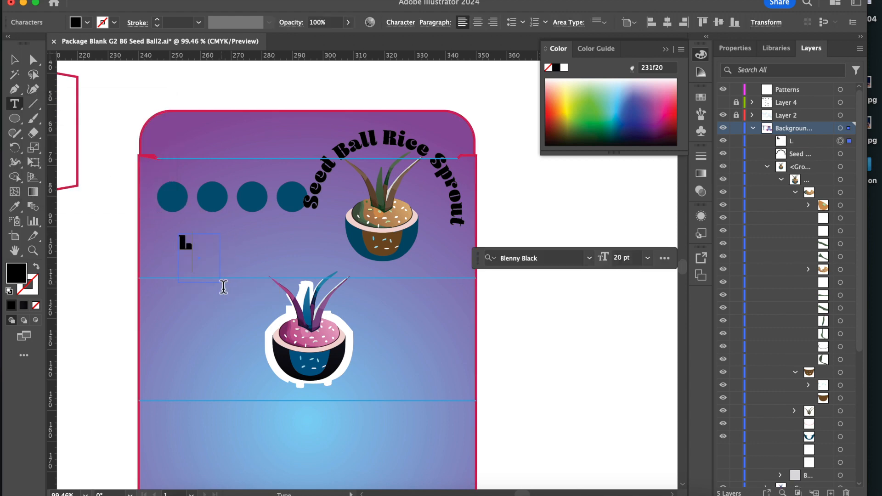
key("BackSpace")
type("S")
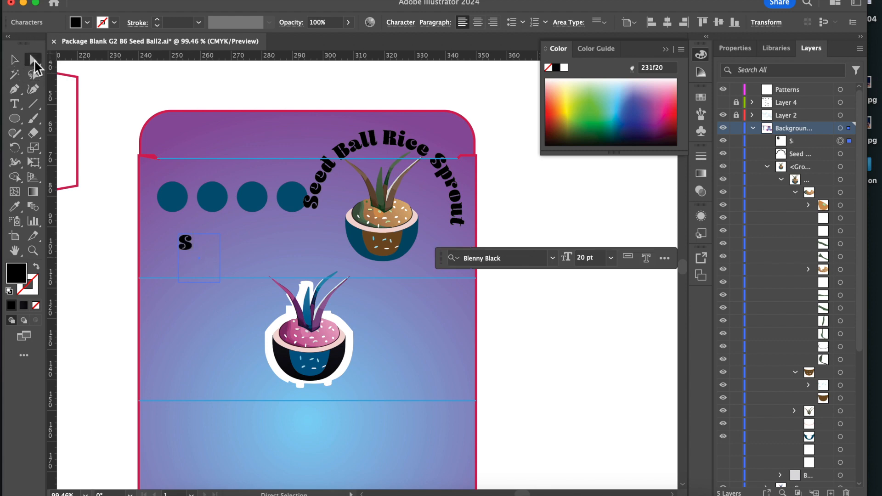
Convert the letter "S" below the blue circles to outlines.
left_click(33, 60)
scroll(215, 283, "up", 2)
scroll(215, 277, "up", 7)
scroll(215, 277, "left", 3)
scroll(215, 277, "up", 3)
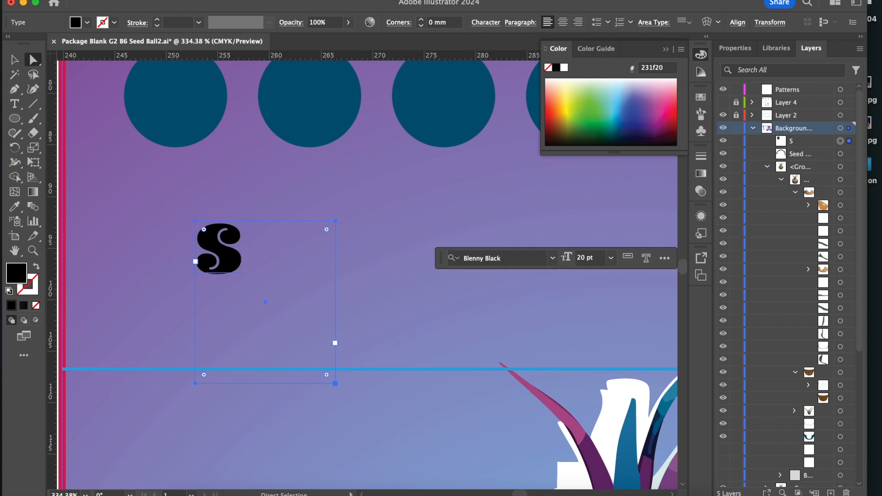
left_click(228, 0)
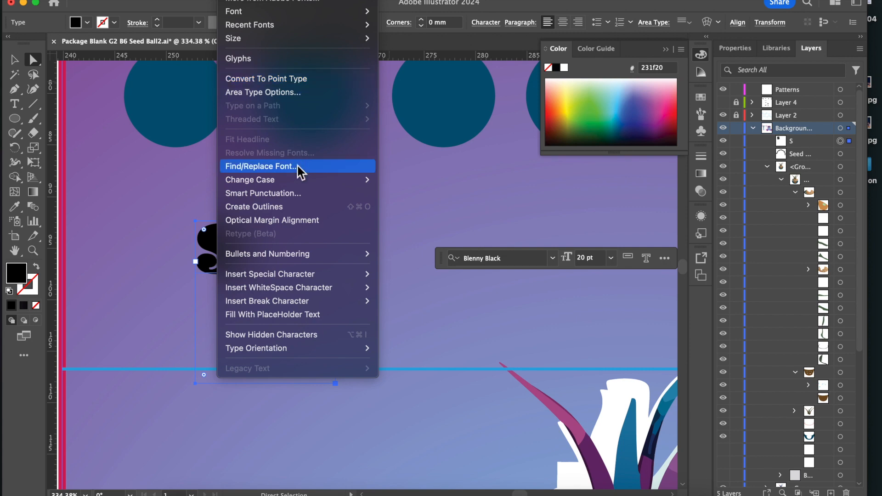
left_click(300, 212)
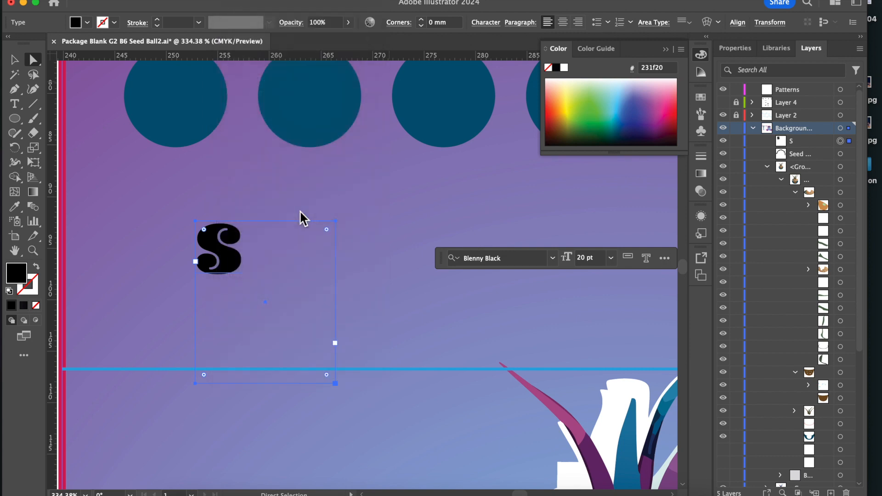
Swap the outlined "S" fill and stroke, and stretch its lower-left and upper-right curves outward into pointed tips.
left_click(35, 265)
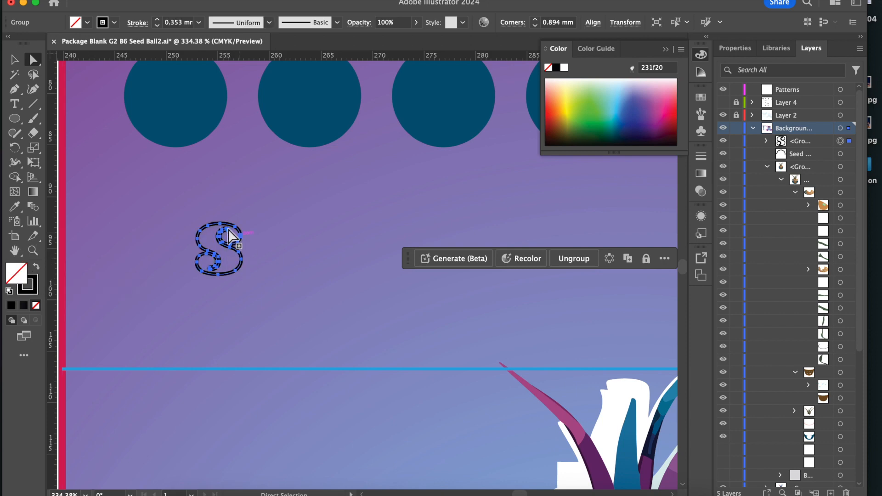
scroll(219, 269, "up", 5)
left_click_drag(219, 269, 139, 353)
left_click(162, 332)
left_click(162, 311)
left_click_drag(256, 189, 281, 141)
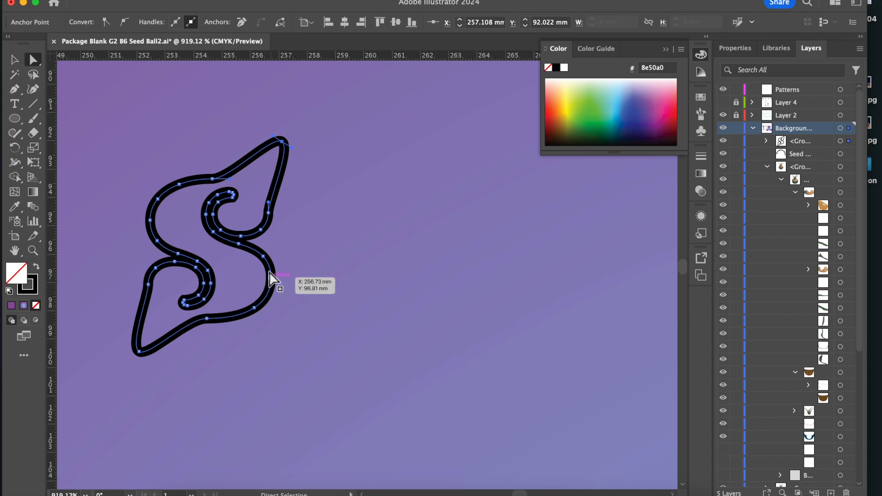
Reshape the lower bowl of the "S" by moving its right-side anchor points outward and its bottom anchor point downward.
left_click(244, 265)
left_click_drag(241, 258, 284, 346)
left_click(232, 274)
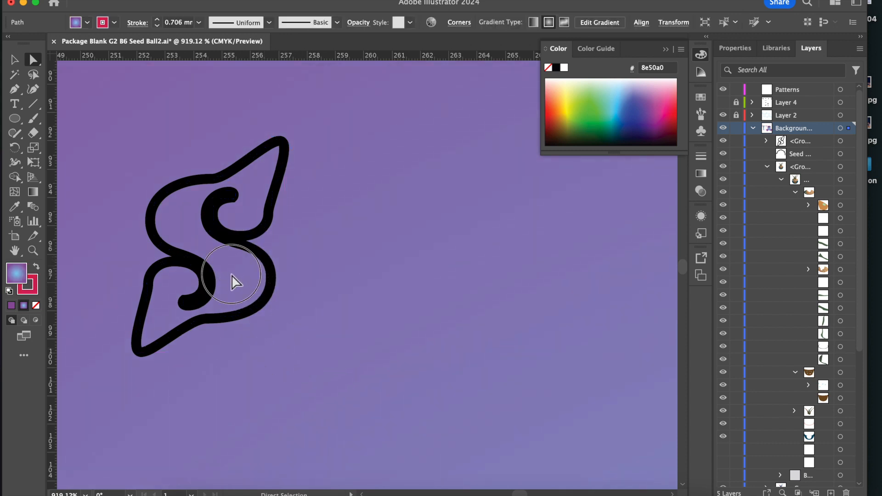
left_click(264, 258)
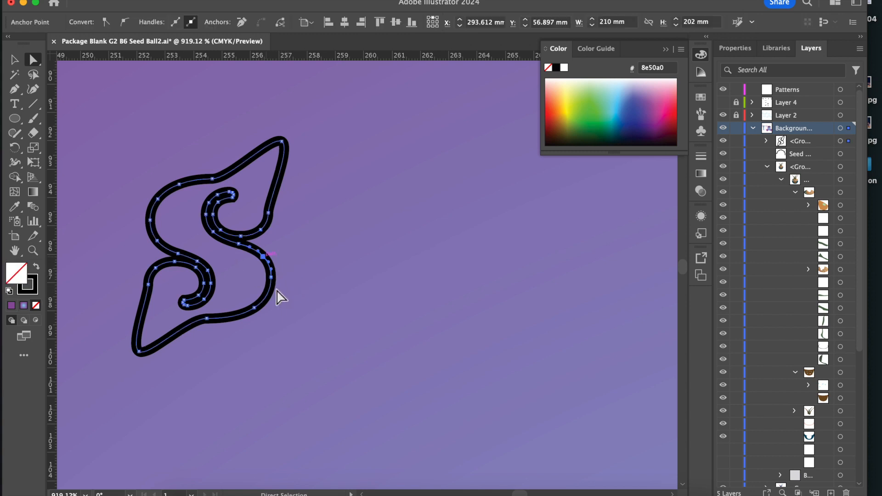
left_click(271, 277, "shift")
left_click_drag(252, 304, 295, 276)
left_click_drag(207, 316, 211, 372)
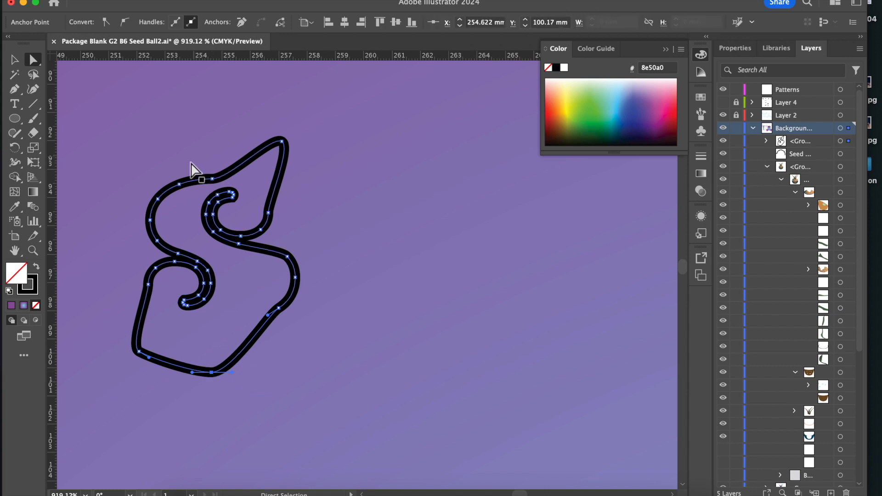
Reshape the upper bowl of the "S" by moving its left-side anchor points and top anchor point up and outward.
left_click_drag(179, 184, 181, 183)
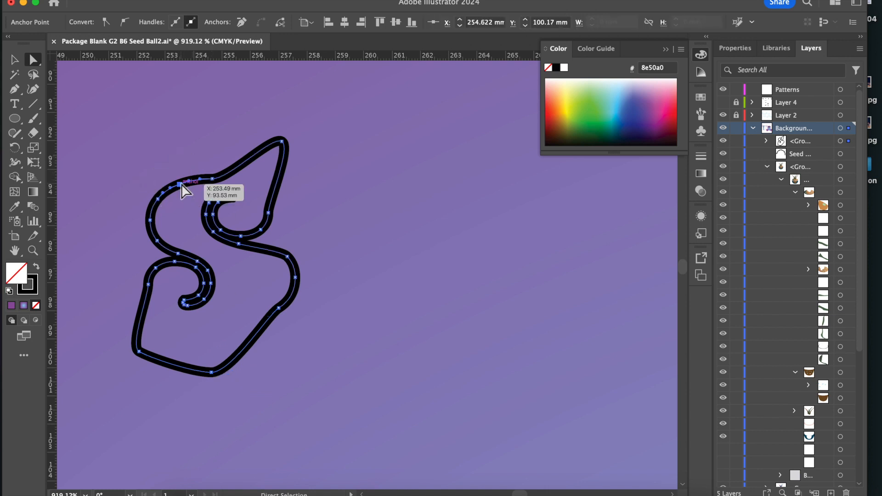
left_click(158, 199, "shift")
left_click(151, 221, "shift")
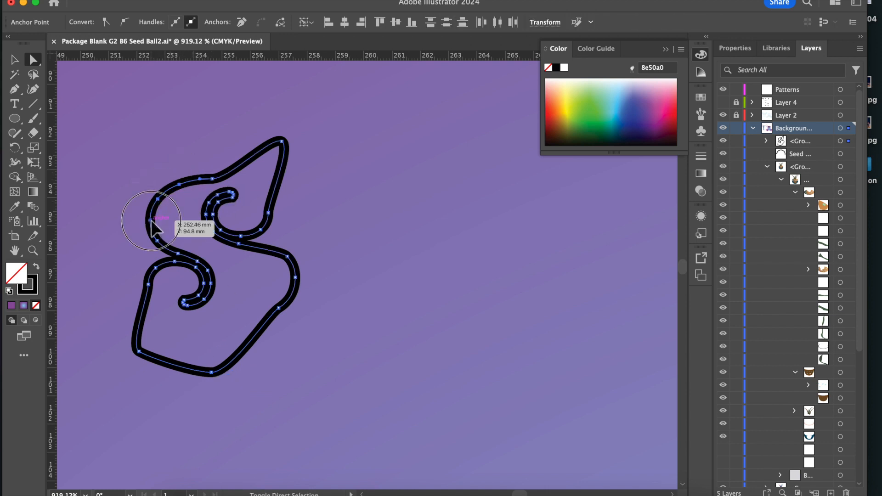
left_click(157, 239, "shift")
left_click_drag(178, 180, 136, 147)
left_click_drag(209, 180, 185, 129)
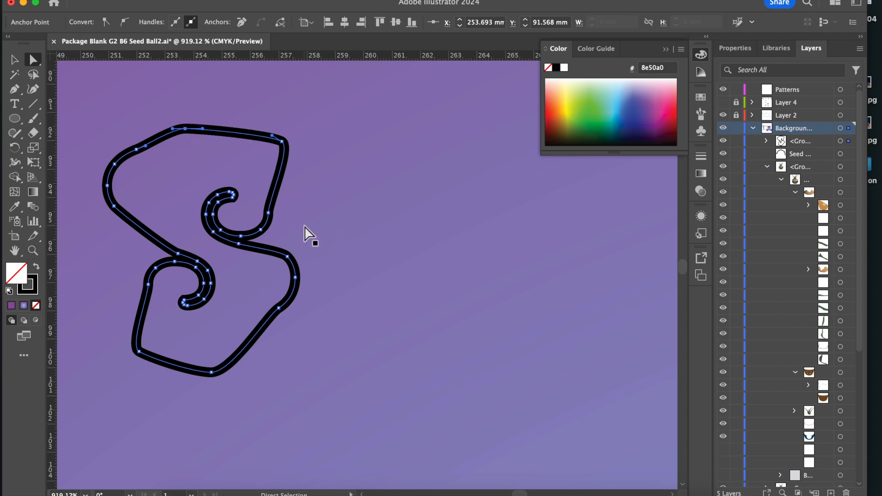
scroll(349, 246, "down", 10)
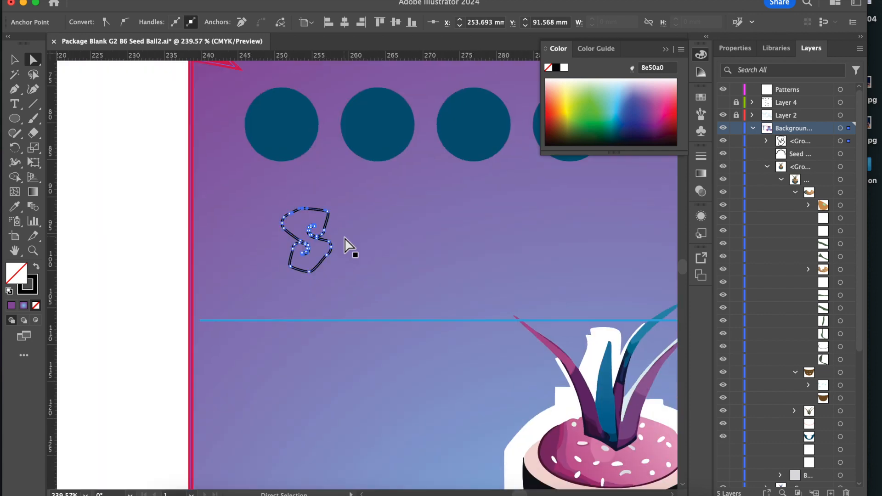
scroll(349, 246, "down", 5)
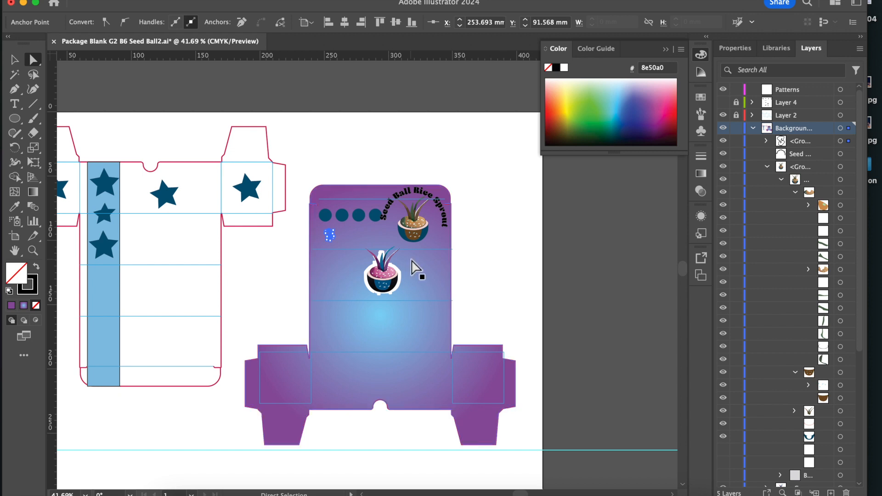
scroll(229, 306, "left", 3)
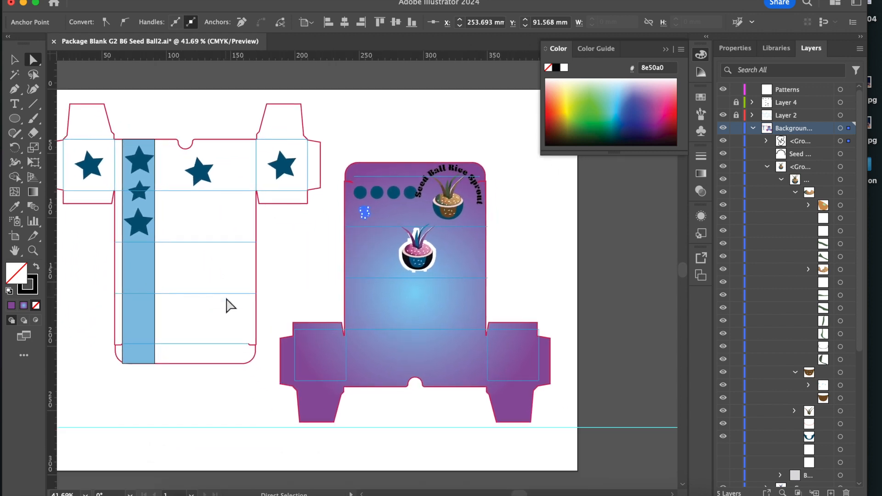